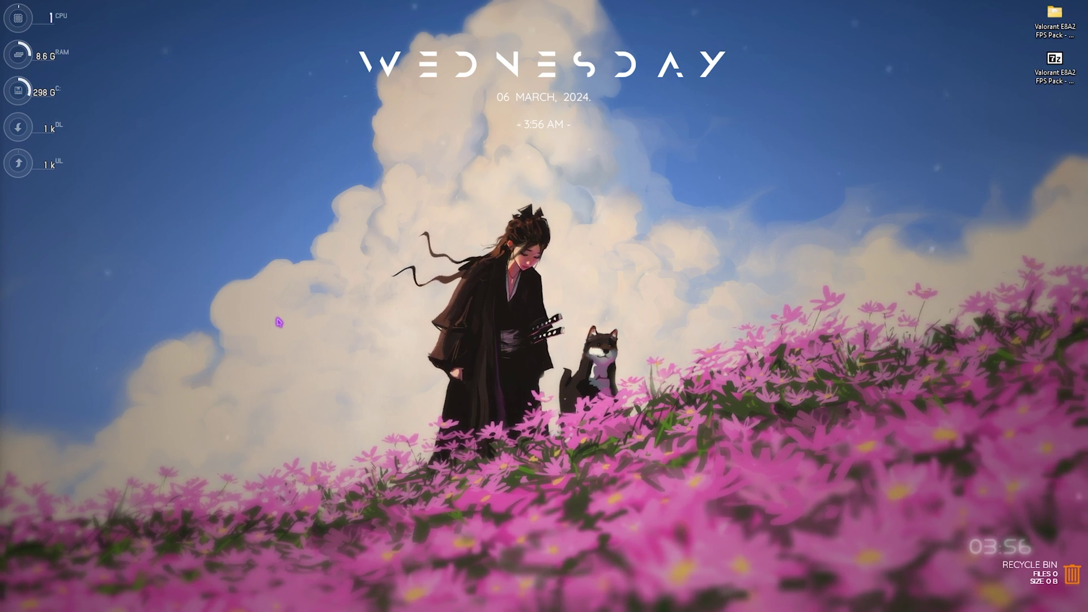
Find VALORANT through Start search and open its shortcut's target folder, maximized.
{"action": "key", "text": "super"}
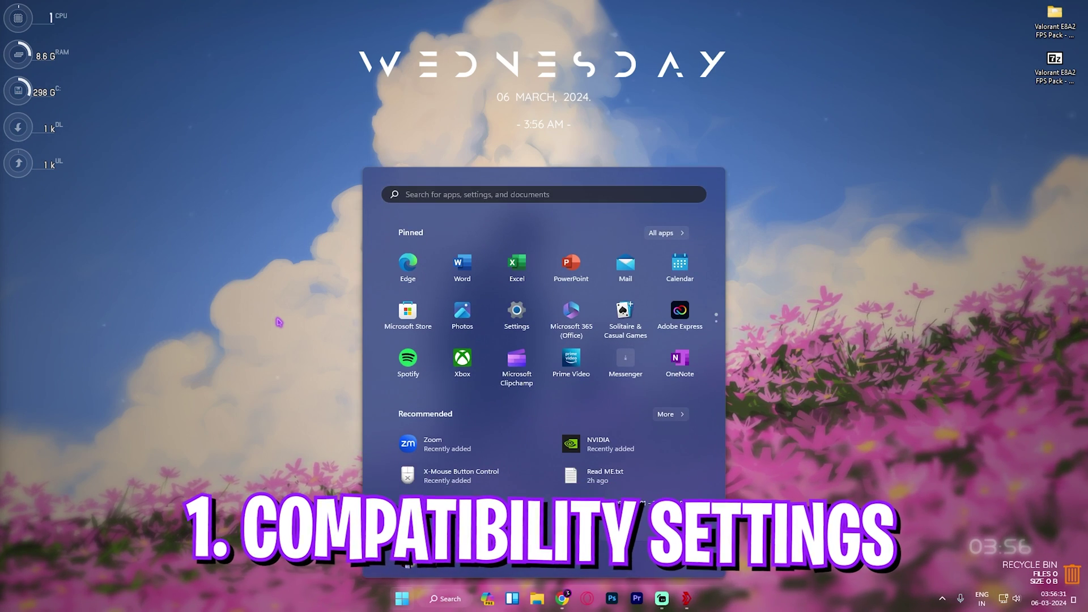
{"action": "type", "text": "valORANT"}
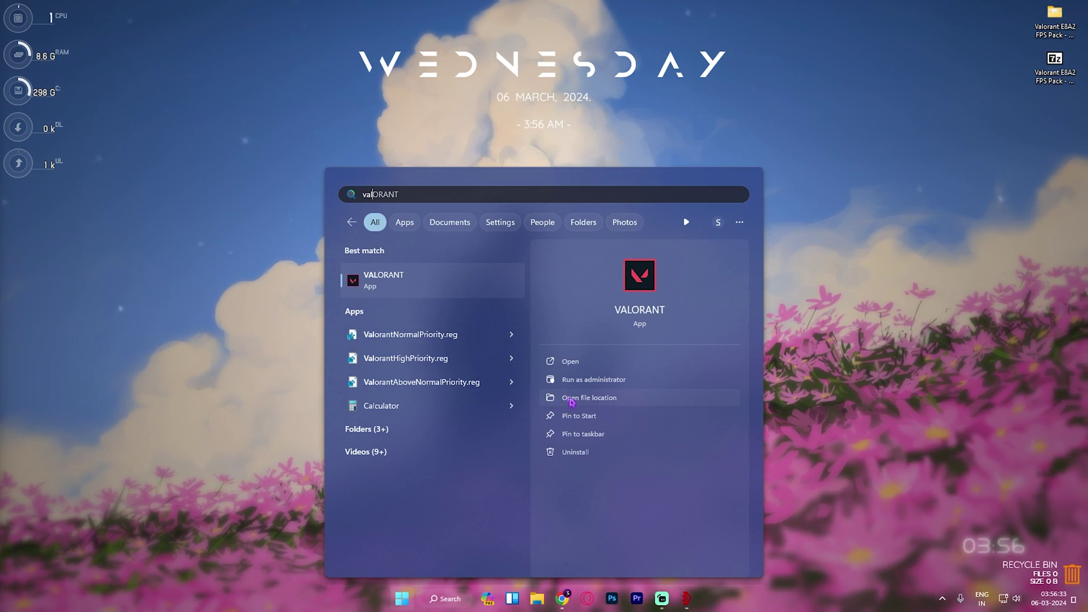
{"action": "left_click", "coordinate": [589, 397]}
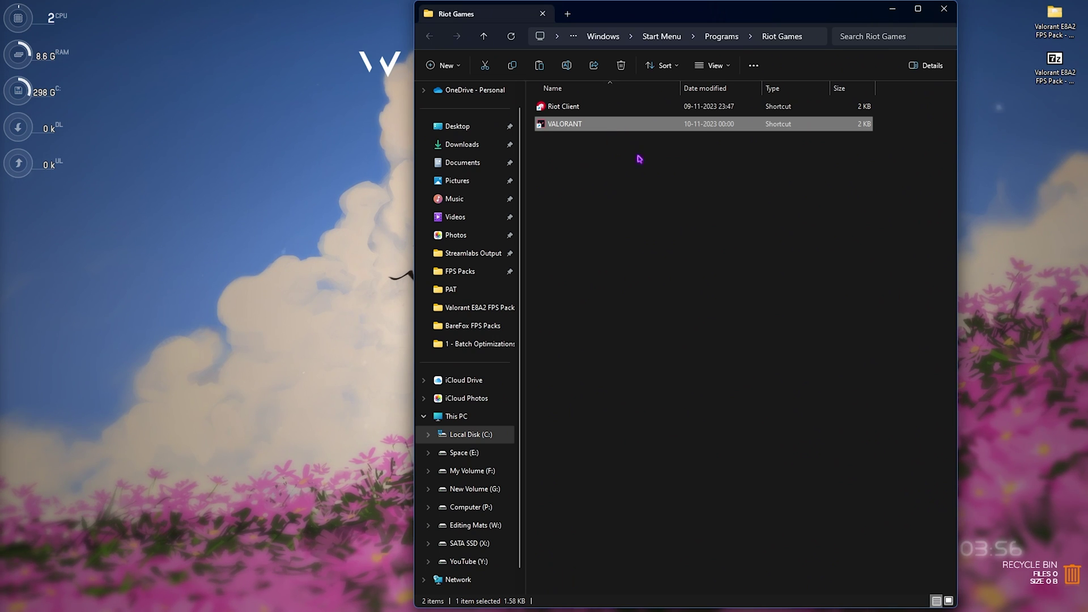
{"action": "right_click", "coordinate": [627, 126]}
{"action": "left_click", "coordinate": [688, 221]}
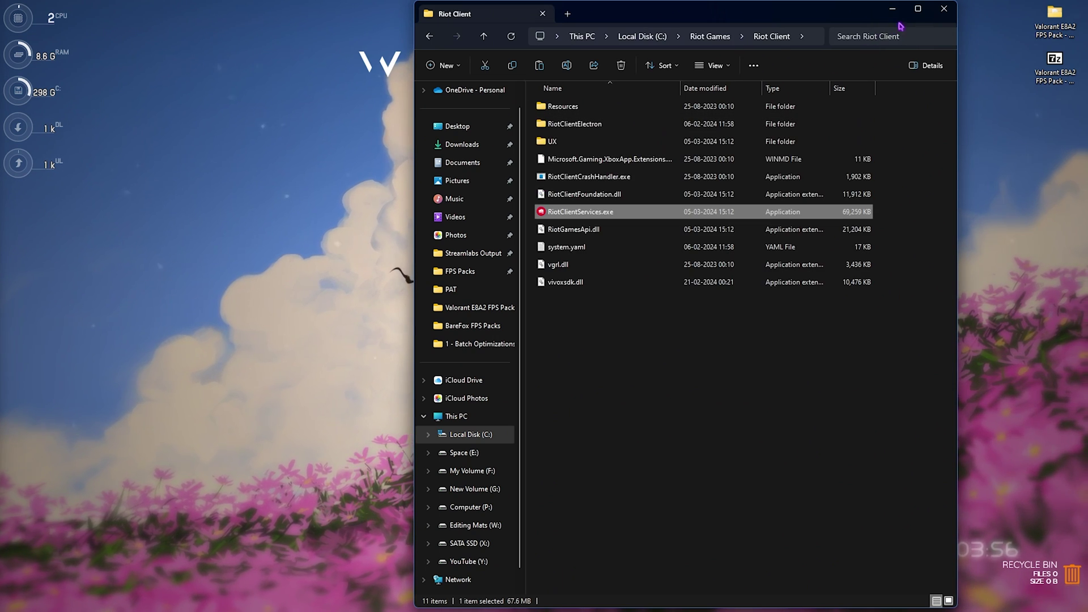
{"action": "key", "text": "super+Up"}
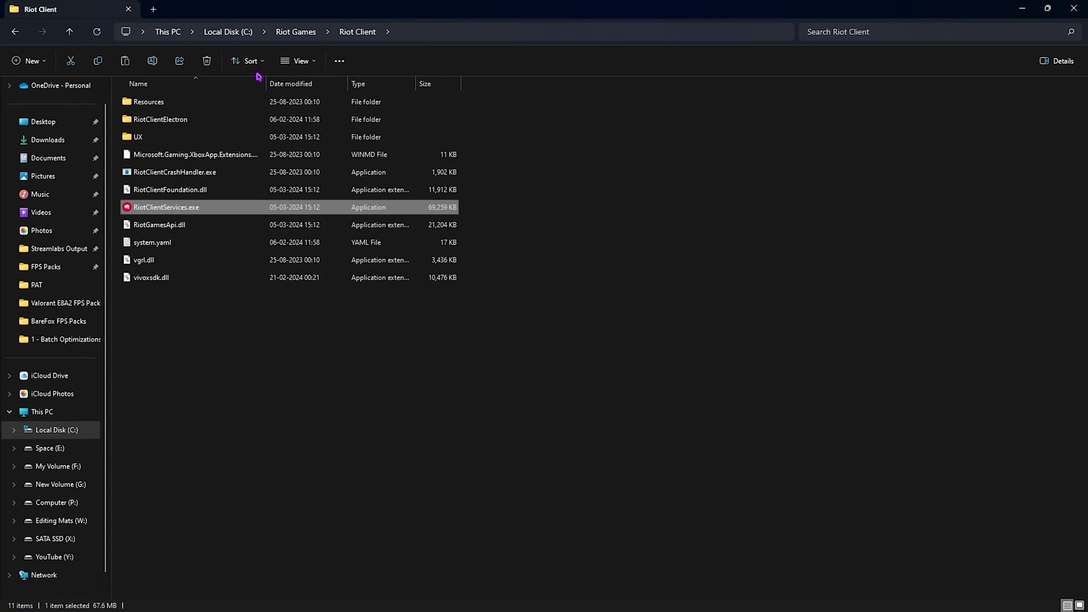
Go to Riot Games > VALORANT > live and bring up the actions for VALORANT.exe.
{"action": "left_click", "coordinate": [297, 32]}
{"action": "double_click", "coordinate": [165, 120]}
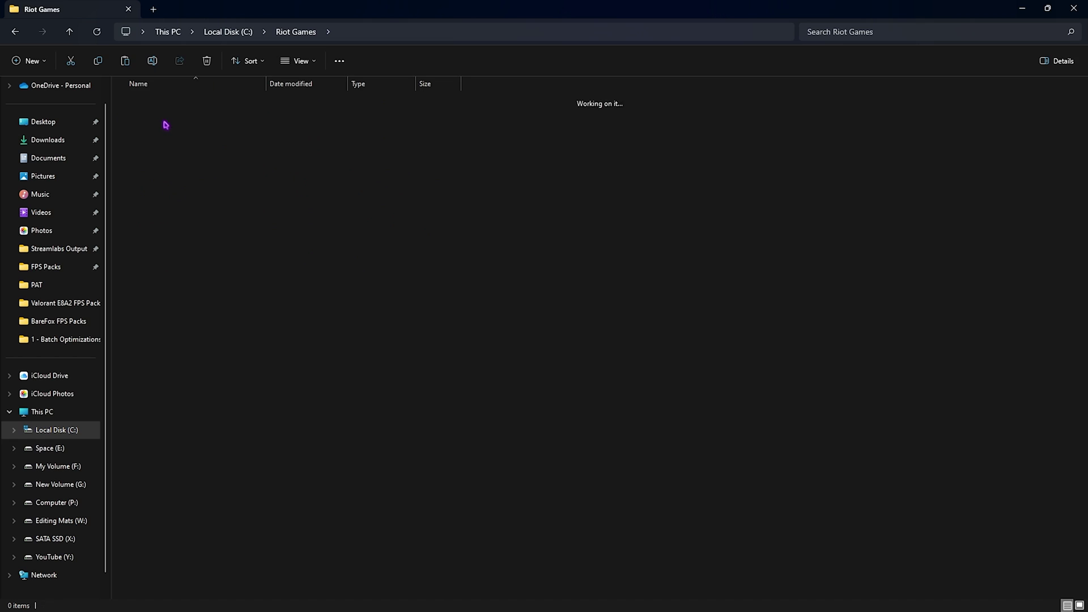
{"action": "double_click", "coordinate": [142, 105]}
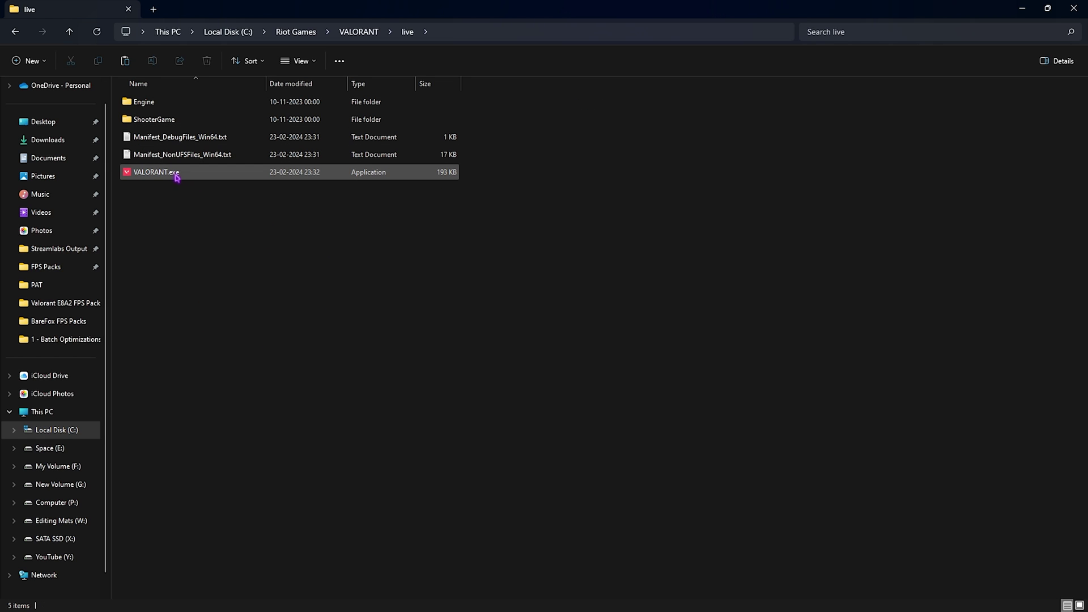
{"action": "left_click", "coordinate": [173, 176]}
{"action": "right_click", "coordinate": [167, 180]}
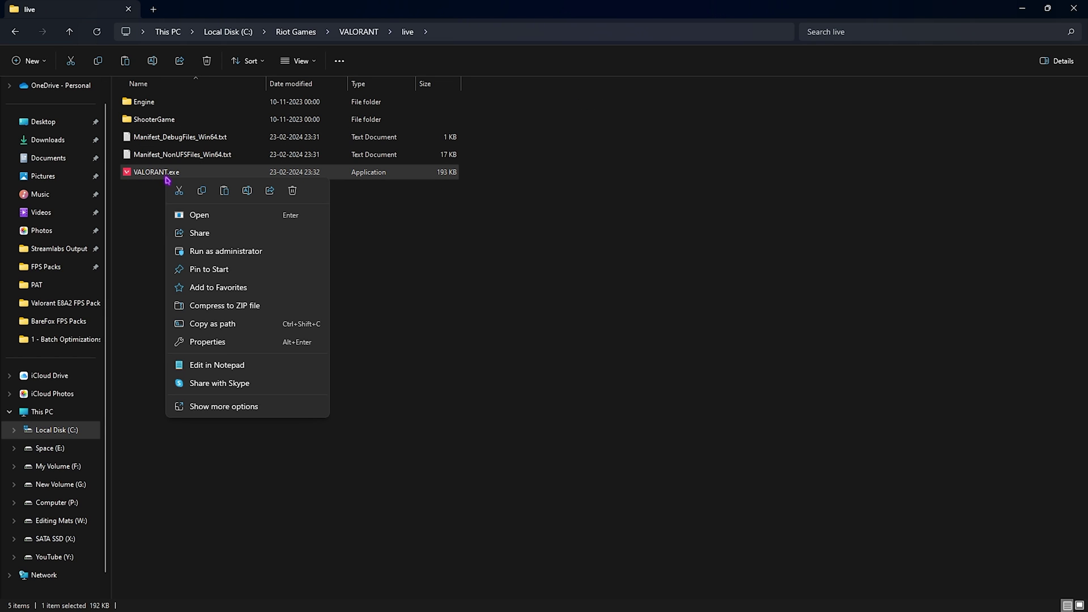
In VALORANT.exe's Compatibility properties, disable fullscreen optimizations and set the high DPI override to Application, then apply.
{"action": "left_click", "coordinate": [207, 342]}
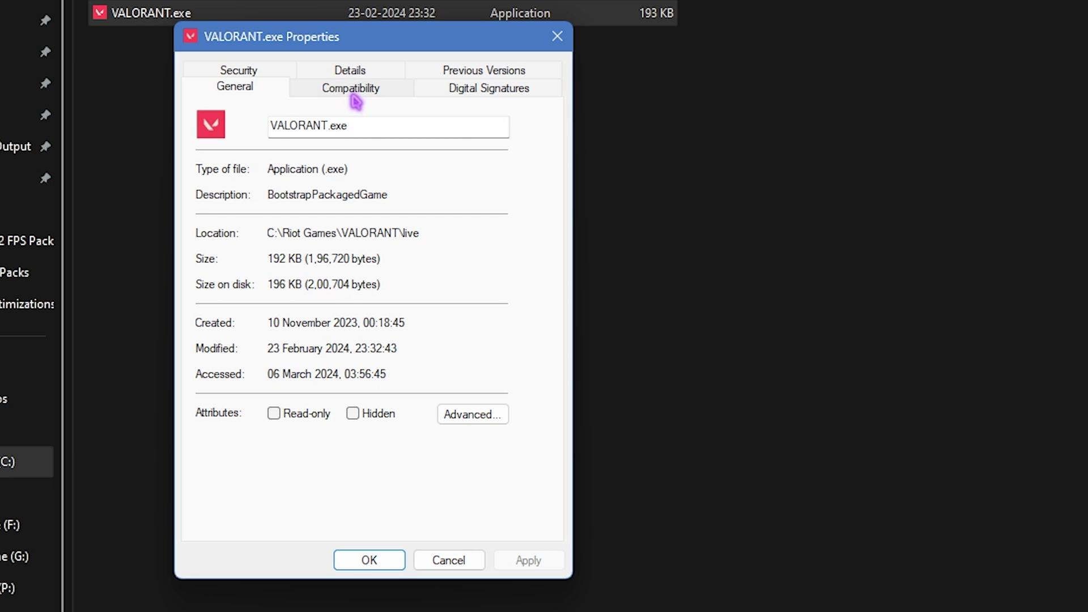
{"action": "left_click", "coordinate": [354, 97]}
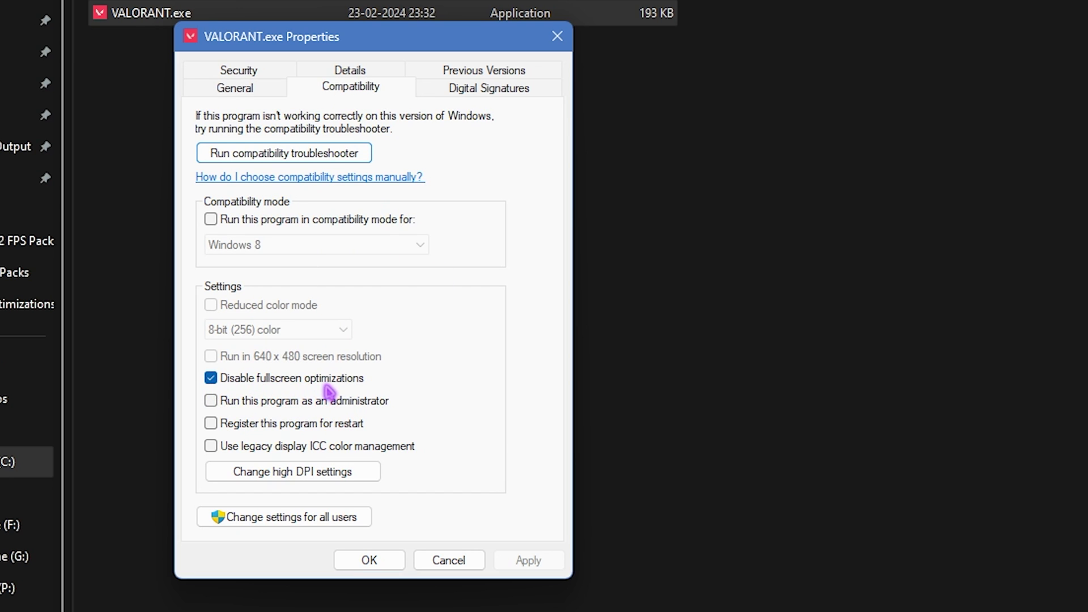
{"action": "left_click", "coordinate": [281, 480]}
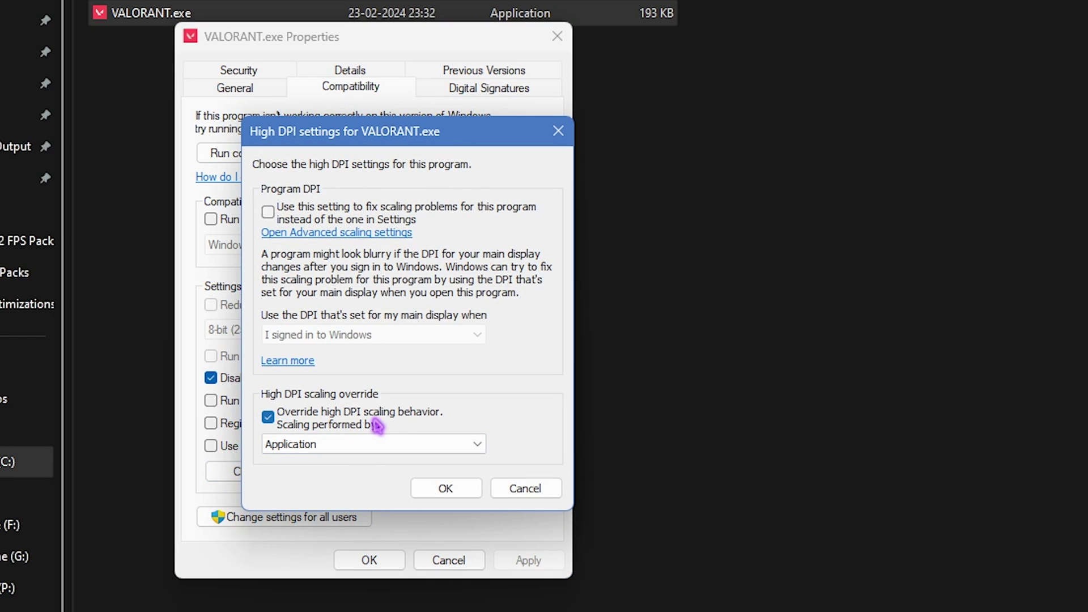
{"action": "left_click", "coordinate": [342, 444]}
{"action": "left_click", "coordinate": [357, 454]}
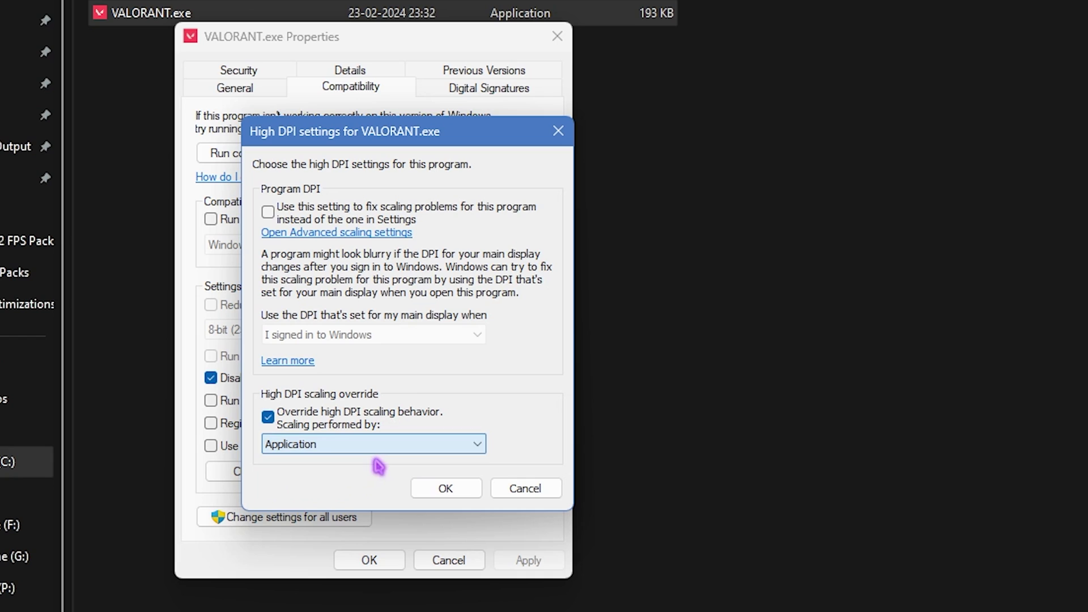
{"action": "left_click", "coordinate": [442, 486]}
{"action": "left_click", "coordinate": [531, 564]}
{"action": "left_click", "coordinate": [368, 562]}
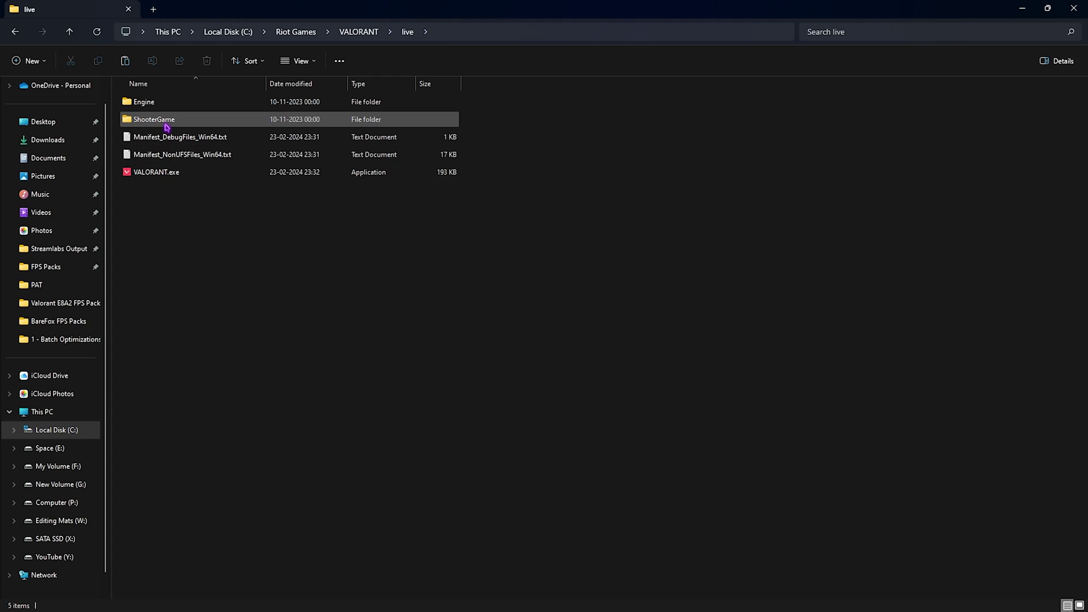
Open ShooterGame > Binaries > Win64 and bring up the actions for VALORANT-Win64-Shipping.exe.
{"action": "double_click", "coordinate": [166, 125]}
{"action": "double_click", "coordinate": [163, 108]}
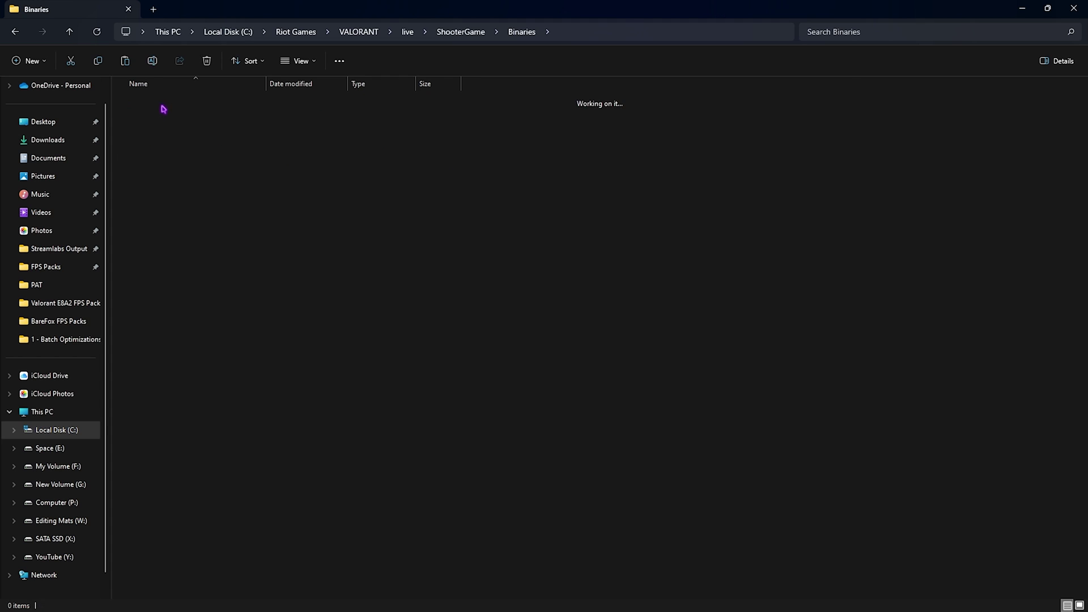
{"action": "scroll", "coordinate": [206, 255], "scroll_direction": "down", "scroll_amount": 10}
{"action": "left_click", "coordinate": [183, 526]}
{"action": "right_click", "coordinate": [221, 528]}
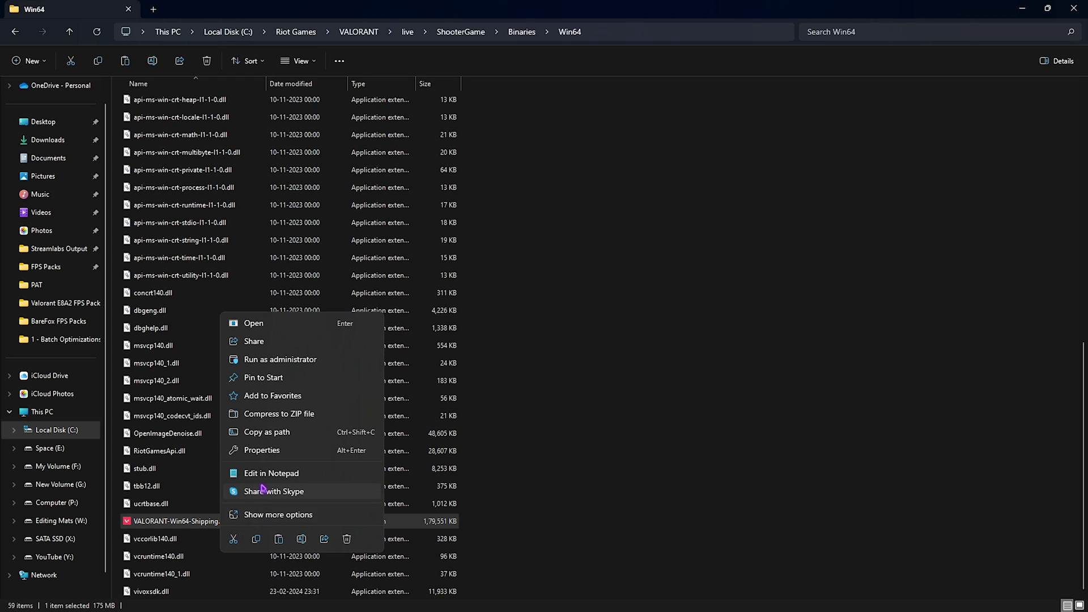
Set its compatibility to disabled fullscreen optimizations with an Application high DPI scaling override, and save.
{"action": "left_click", "coordinate": [262, 450]}
{"action": "left_click", "coordinate": [324, 323]}
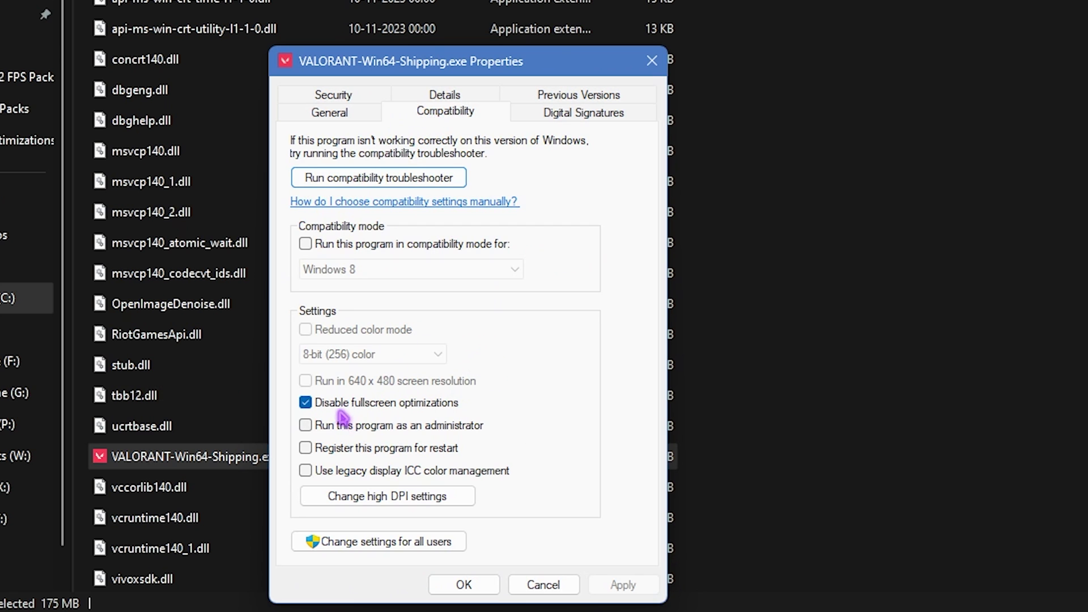
{"action": "left_click", "coordinate": [381, 497]}
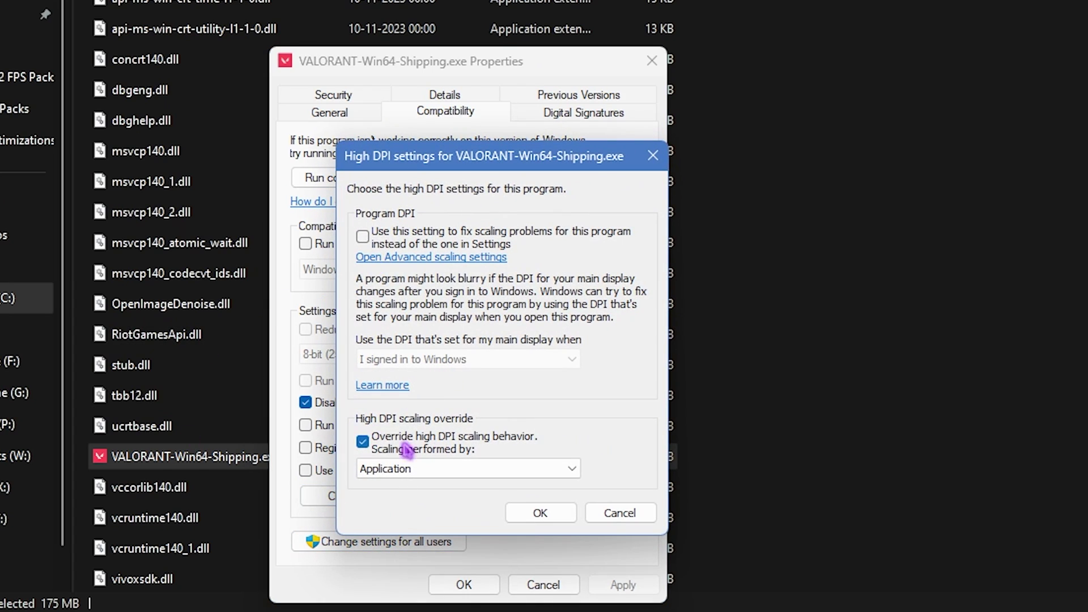
{"action": "left_click", "coordinate": [547, 514]}
{"action": "left_click", "coordinate": [476, 584]}
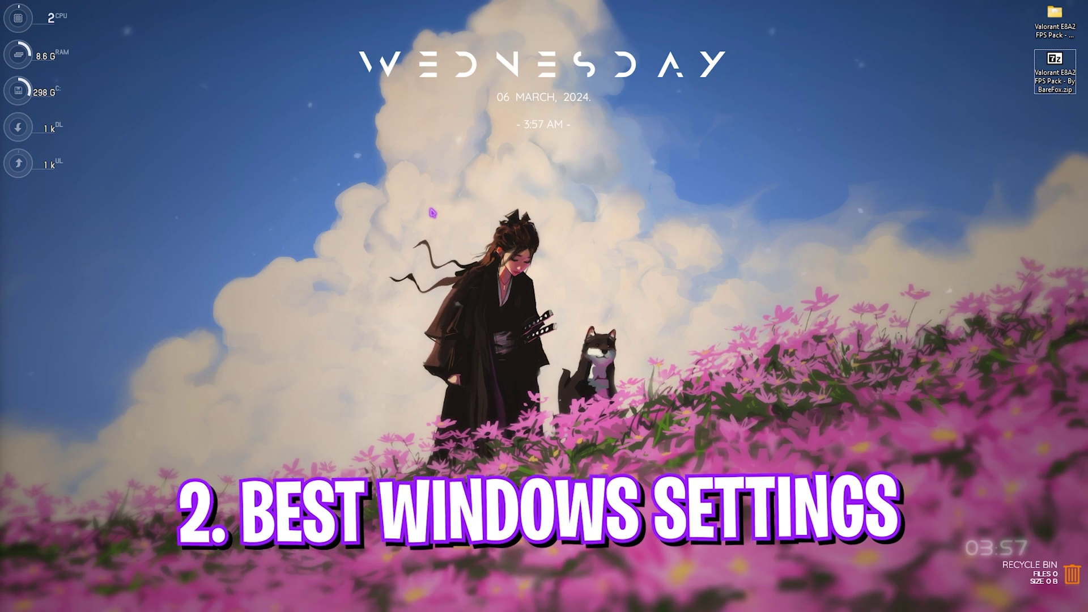
Open Settings > Gaming, confirm the Game Bar controller option is off and Game Mode is on.
{"action": "key", "text": "super"}
{"action": "type", "text": "settings"}
{"action": "key", "text": "Return"}
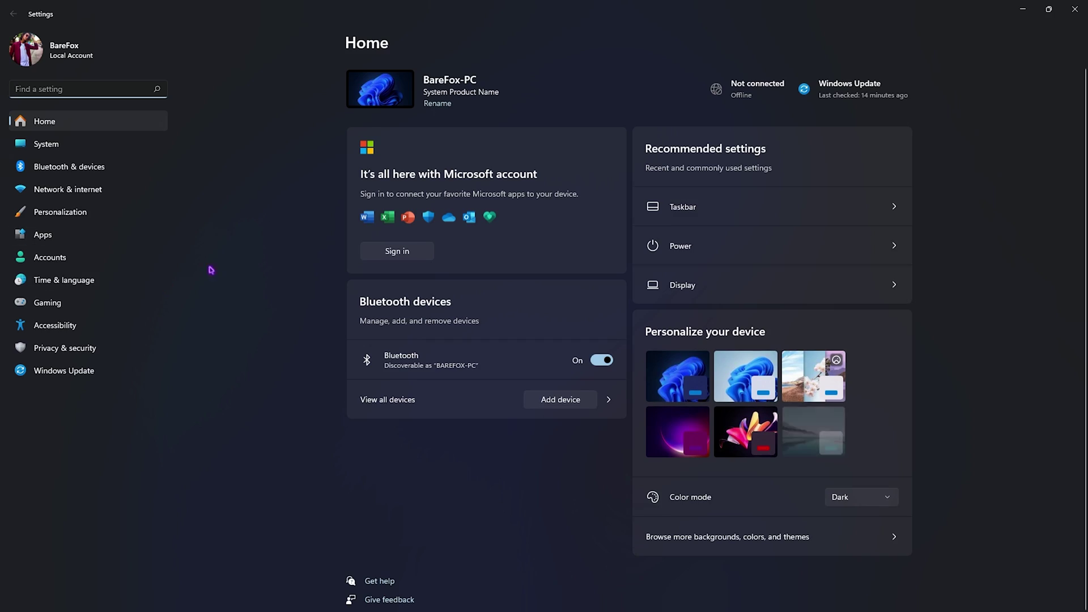
{"action": "left_click", "coordinate": [93, 301]}
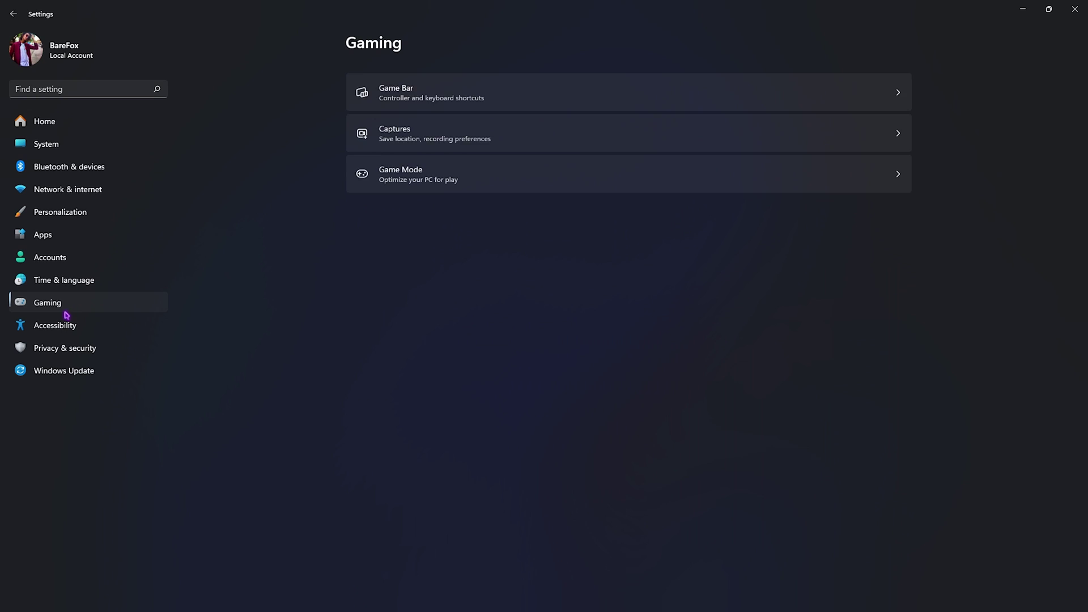
{"action": "left_click", "coordinate": [419, 87]}
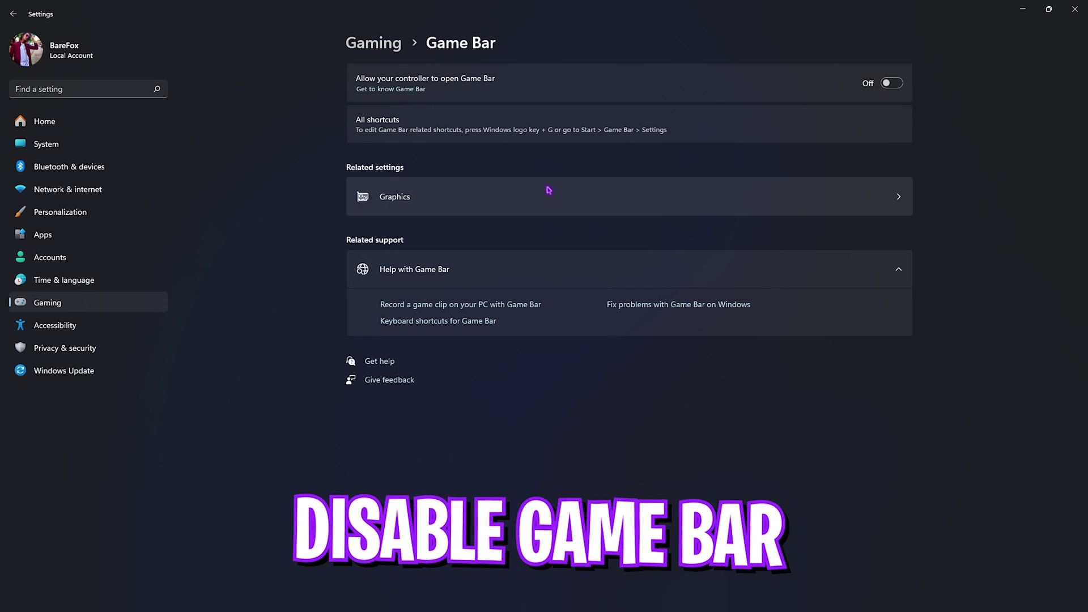
{"action": "left_click", "coordinate": [389, 50]}
{"action": "left_click", "coordinate": [407, 162]}
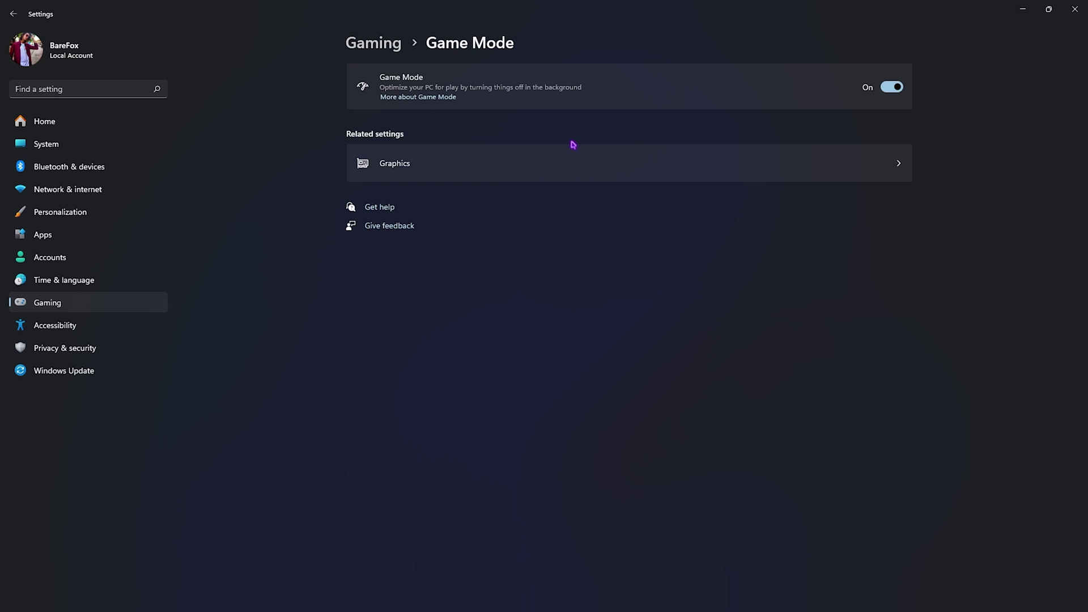
On the Graphics page, review the default graphics settings and add VALORANT.exe to the app list.
{"action": "left_click", "coordinate": [417, 170]}
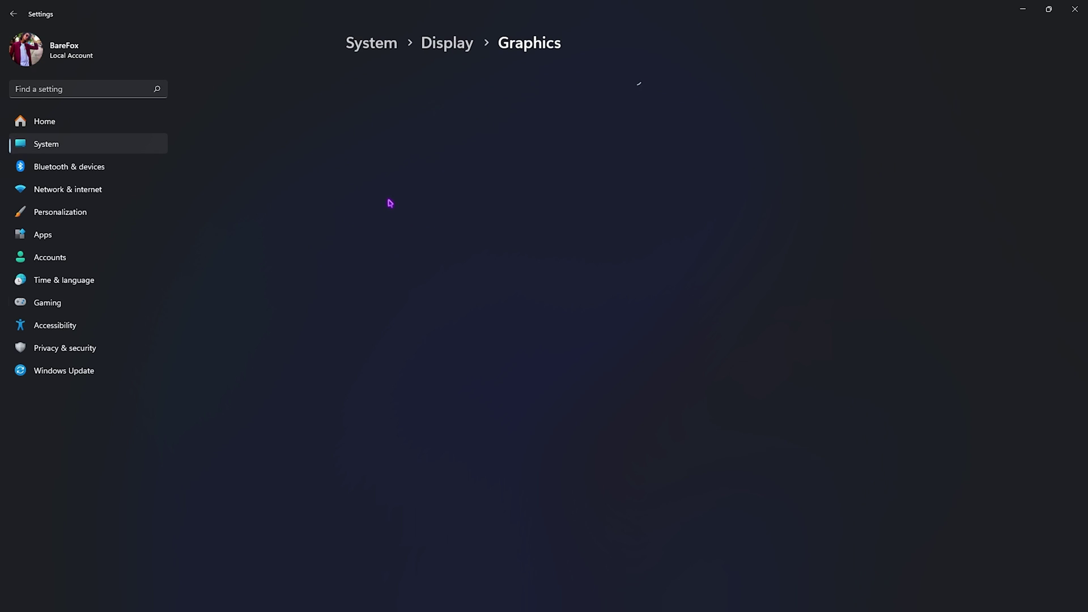
{"action": "left_click", "coordinate": [385, 101]}
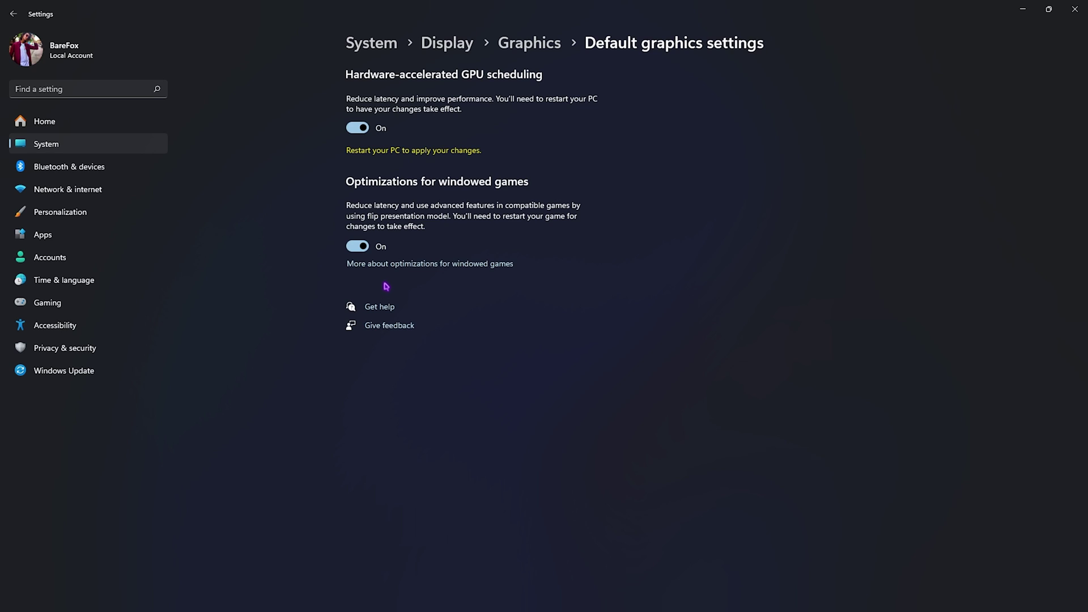
{"action": "left_click", "coordinate": [524, 47]}
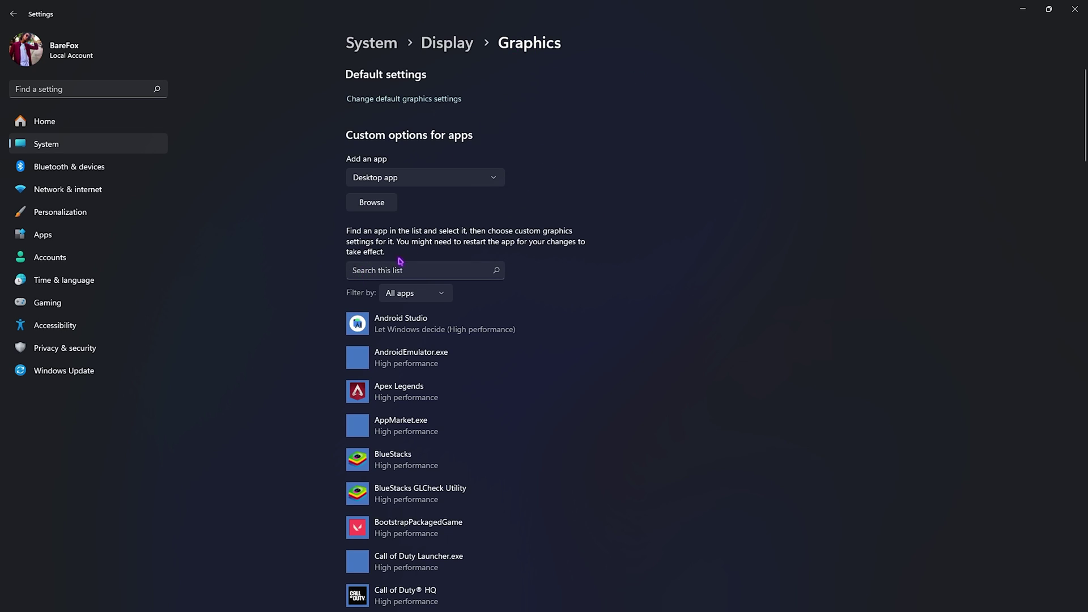
{"action": "left_click", "coordinate": [369, 205]}
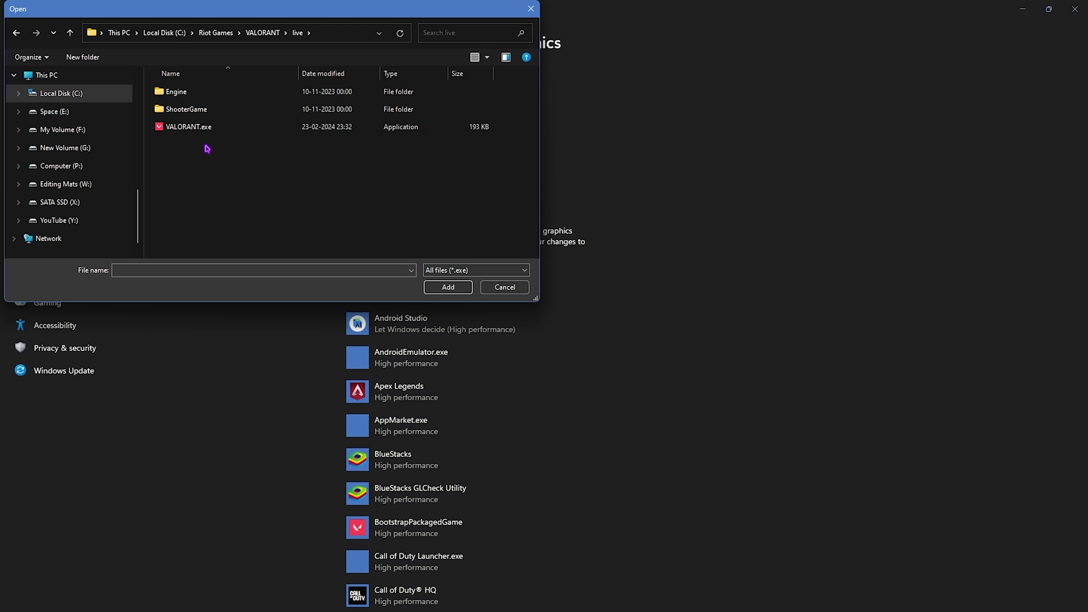
{"action": "left_click", "coordinate": [182, 132]}
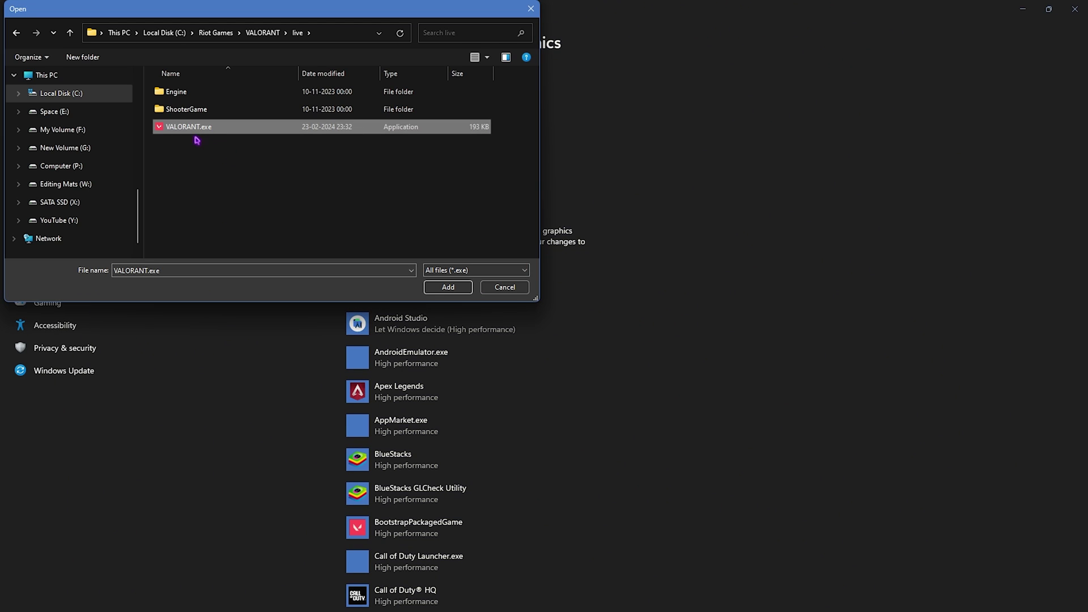
{"action": "left_click", "coordinate": [428, 289]}
Choose High performance in VALORANT's graphics options and save it.
{"action": "scroll", "coordinate": [435, 332], "scroll_direction": "down", "scroll_amount": 10}
{"action": "scroll", "coordinate": [440, 410], "scroll_direction": "down", "scroll_amount": 15}
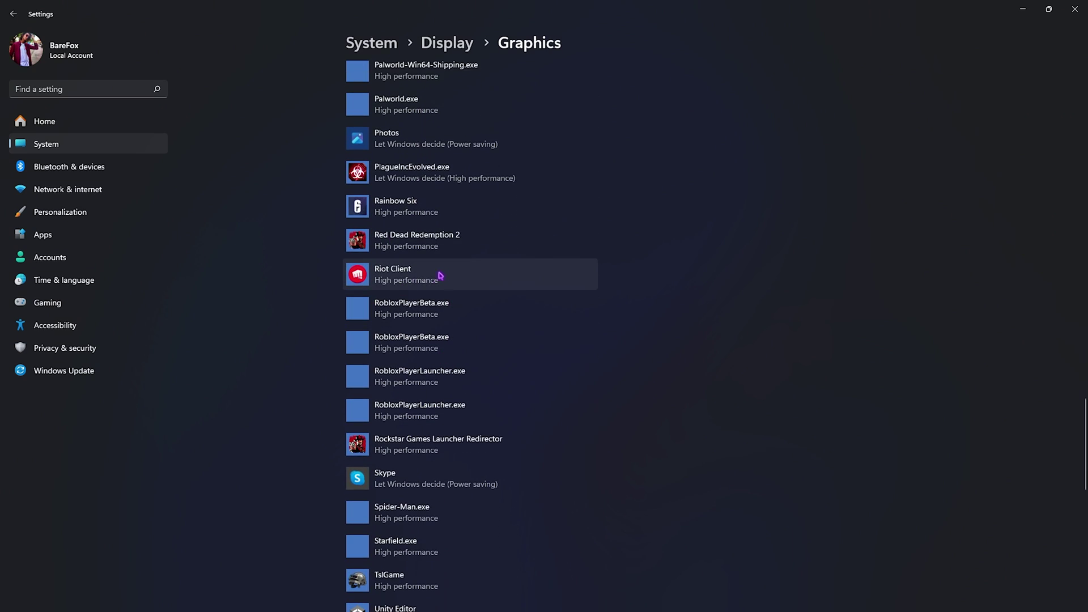
{"action": "scroll", "coordinate": [428, 288], "scroll_direction": "down", "scroll_amount": 12}
{"action": "left_click", "coordinate": [433, 276]}
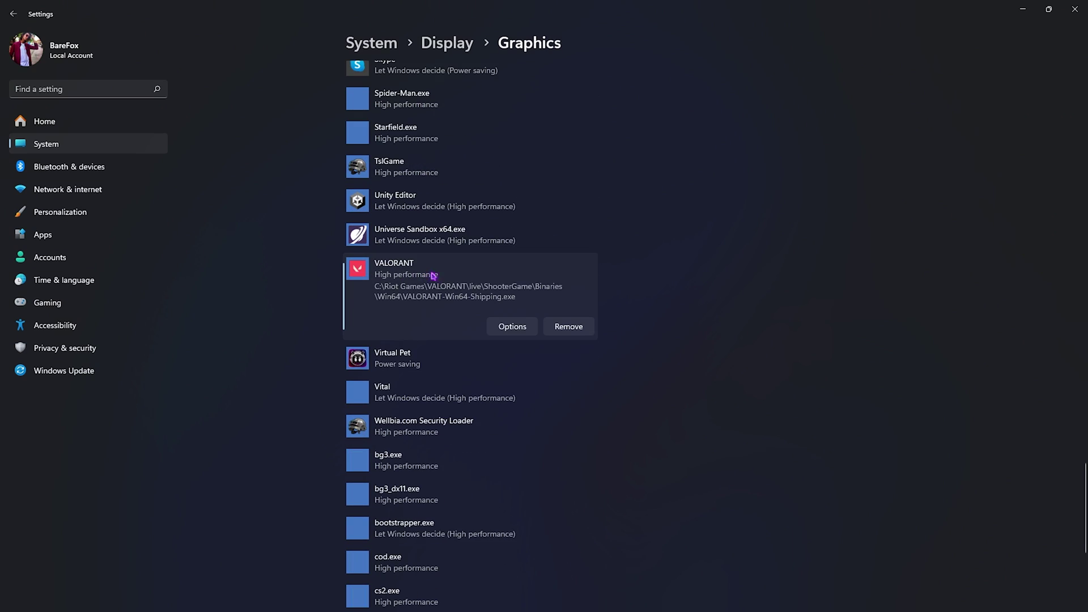
{"action": "left_click", "coordinate": [512, 326]}
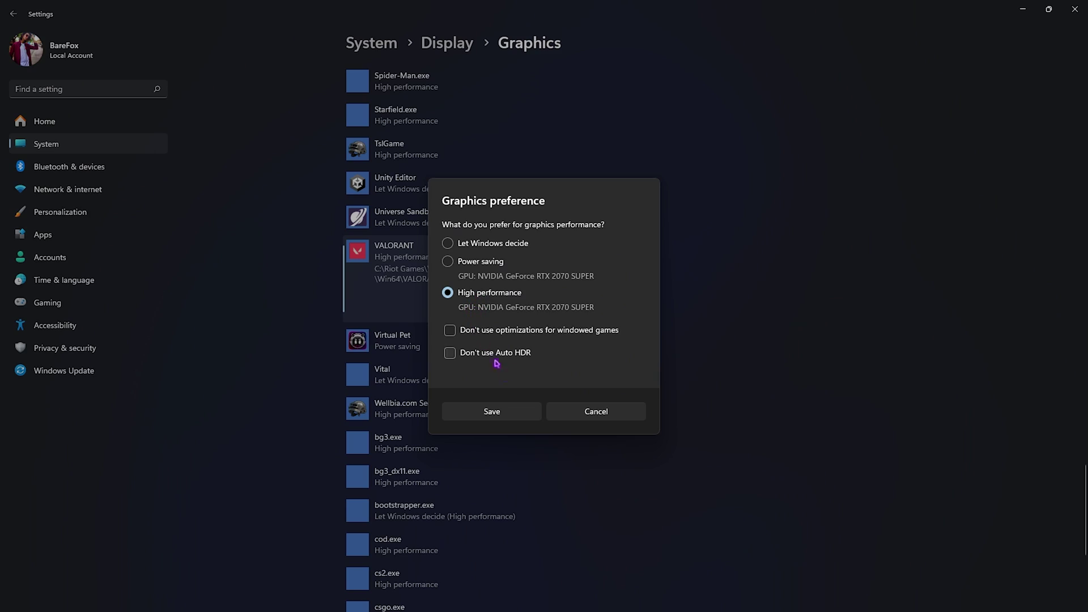
{"action": "left_click", "coordinate": [491, 412]}
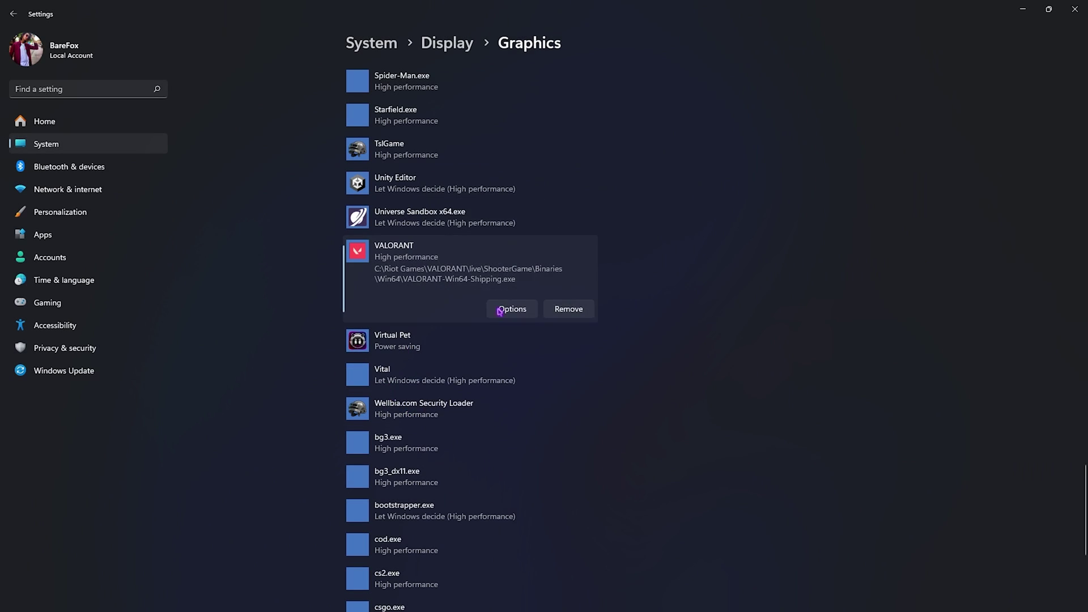
Close Settings and browse the GVGMall homepage's discounted Windows and Office key listings.
{"action": "left_click", "coordinate": [1074, 11]}
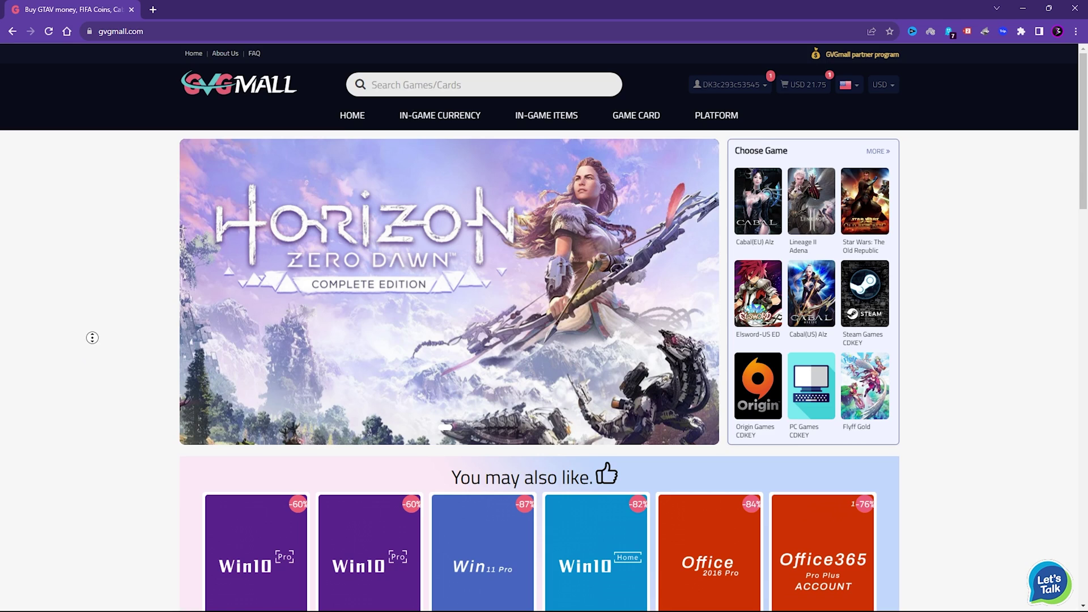
{"action": "scroll", "coordinate": [92, 338], "scroll_direction": "down", "scroll_amount": 4}
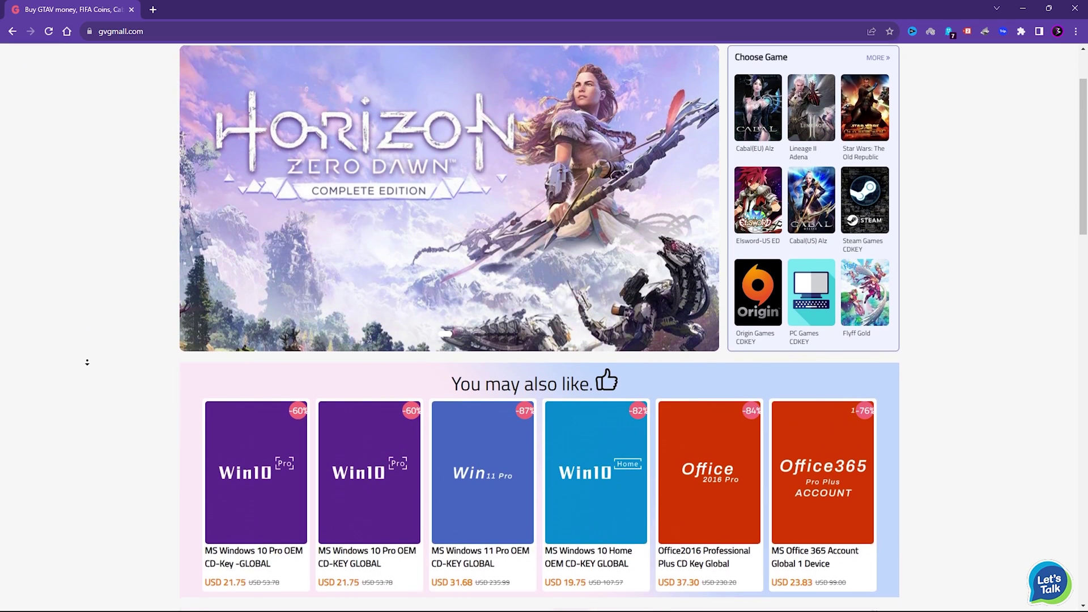
{"action": "scroll", "coordinate": [87, 362], "scroll_direction": "down", "scroll_amount": 5}
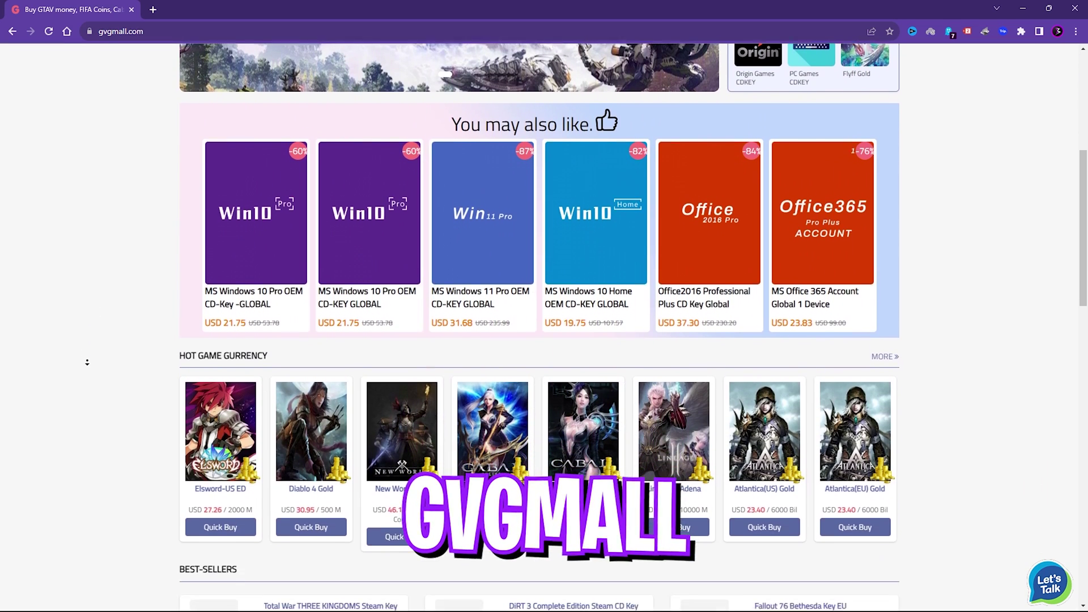
{"action": "scroll", "coordinate": [87, 362], "scroll_direction": "down", "scroll_amount": 5}
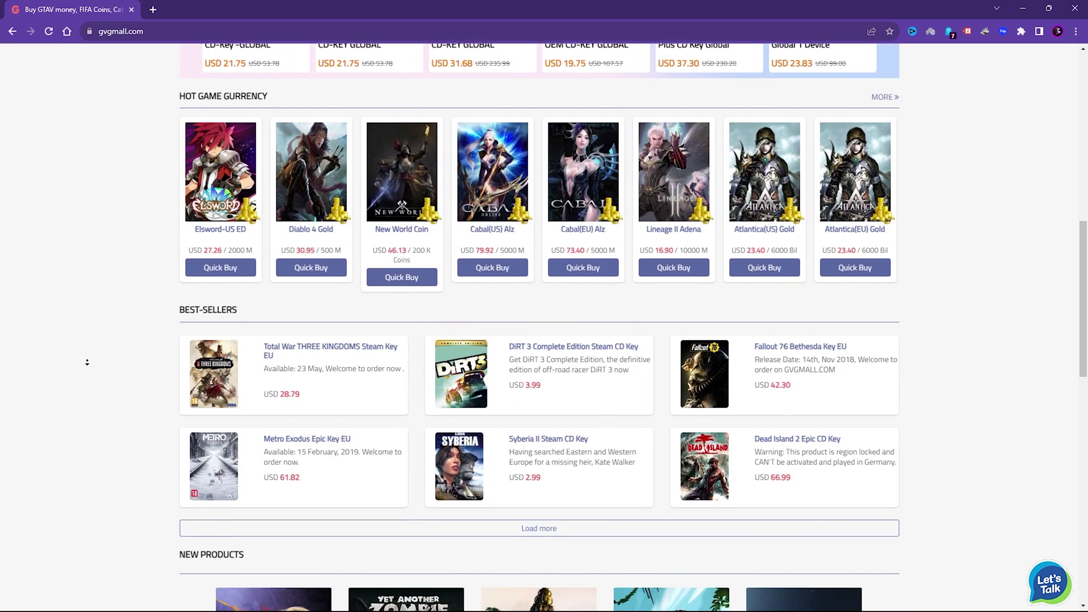
{"action": "scroll", "coordinate": [89, 364], "scroll_direction": "up", "scroll_amount": 18}
{"action": "scroll", "coordinate": [89, 364], "scroll_direction": "up", "scroll_amount": 1}
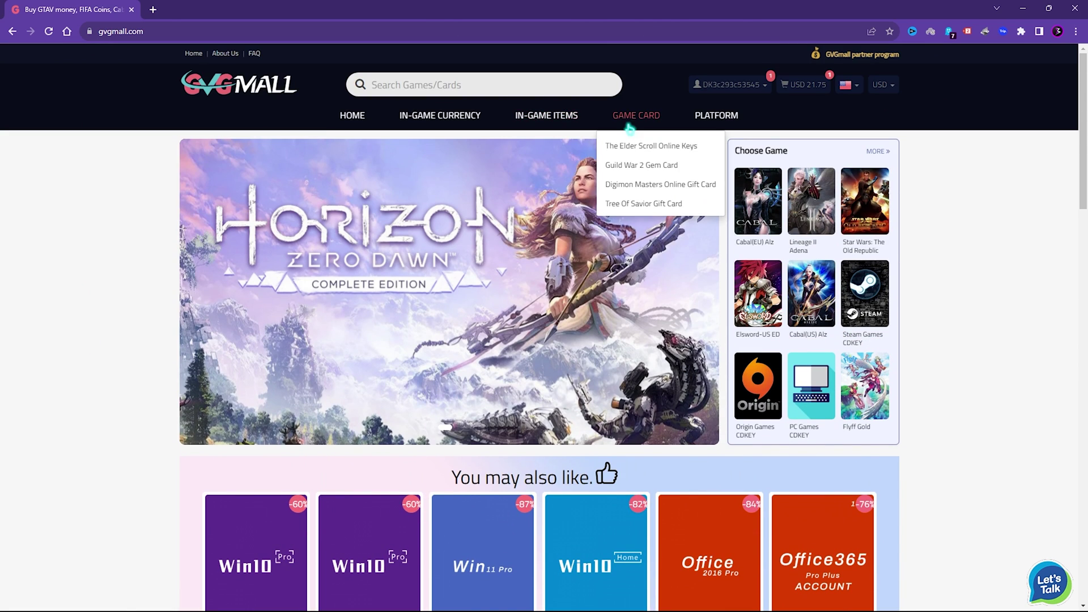
{"action": "mouse_move", "coordinate": [648, 122]}
{"action": "mouse_move", "coordinate": [710, 120]}
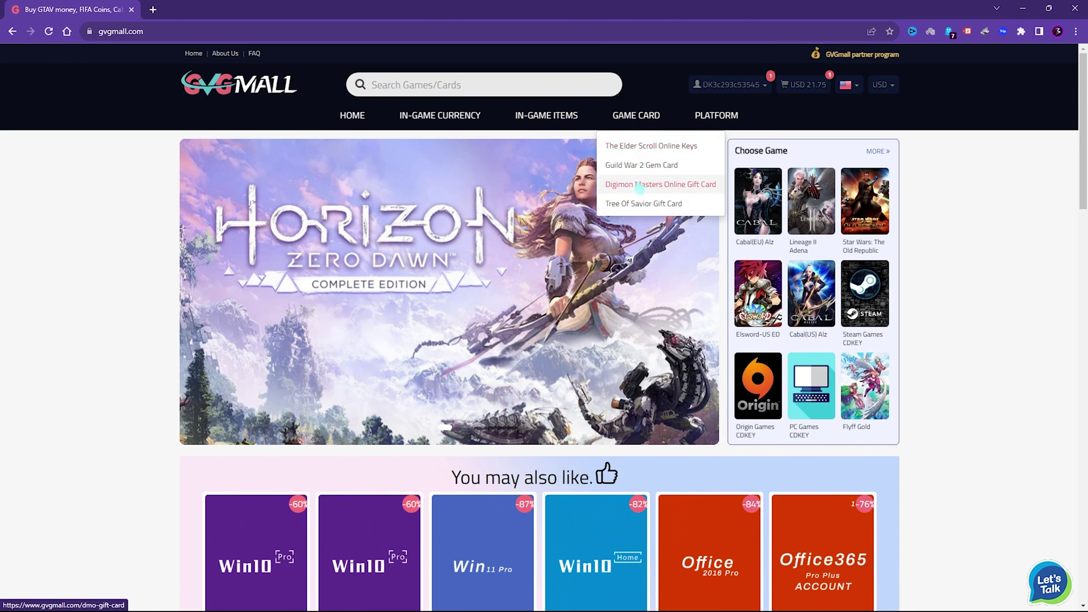
{"action": "mouse_move", "coordinate": [439, 118]}
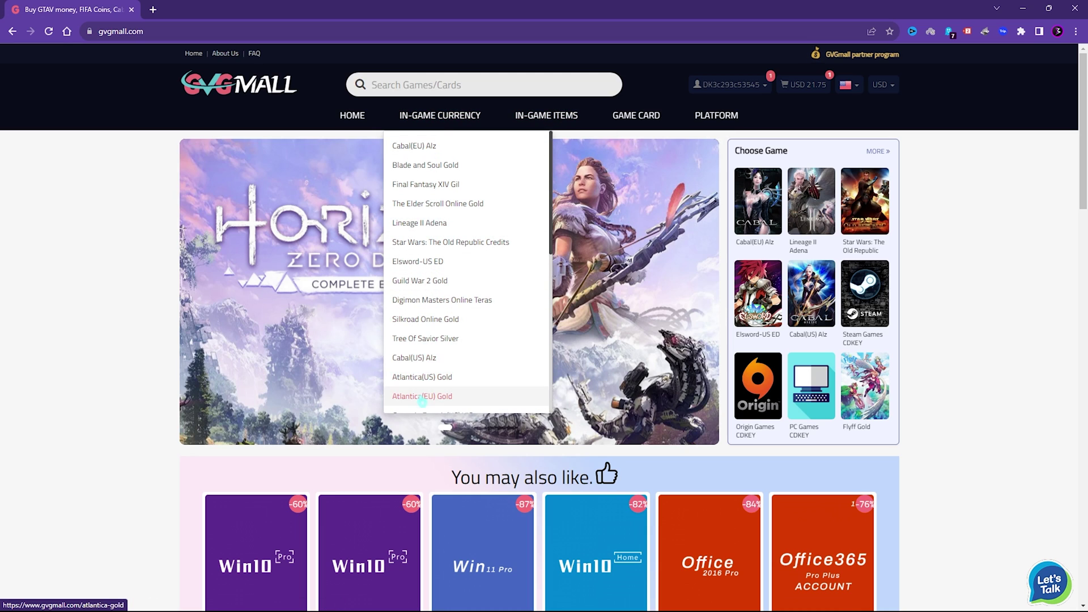
Scroll GVGMall to locate the Win 10 Pro OEM key under 'You may also like'.
{"action": "scroll", "coordinate": [450, 244], "scroll_direction": "down", "scroll_amount": 5}
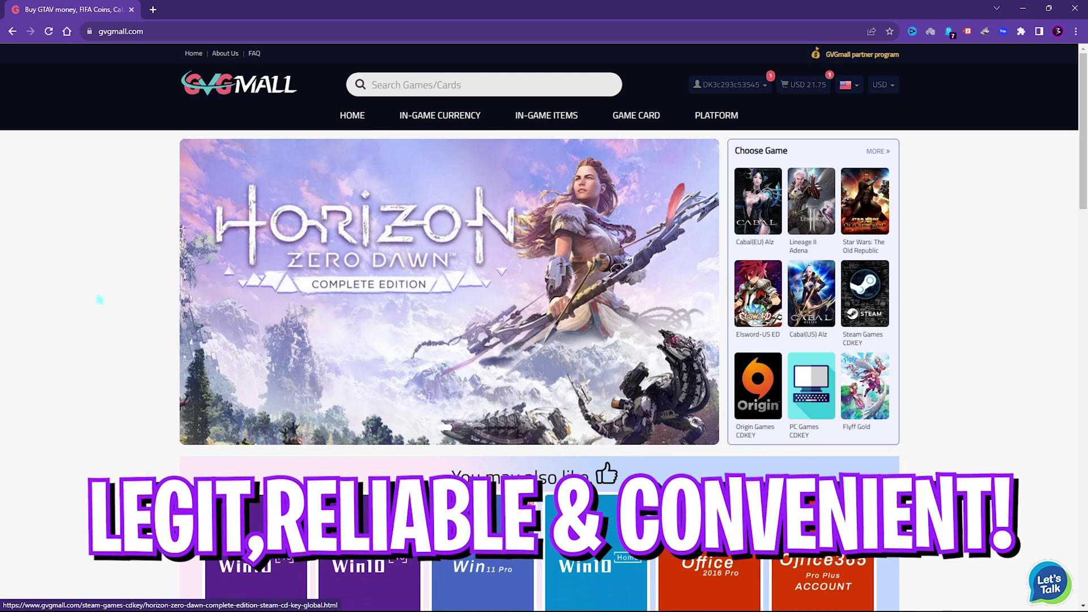
{"action": "scroll", "coordinate": [273, 402], "scroll_direction": "down", "scroll_amount": 4}
{"action": "scroll", "coordinate": [273, 403], "scroll_direction": "up", "scroll_amount": 4}
{"action": "mouse_move", "coordinate": [546, 117]}
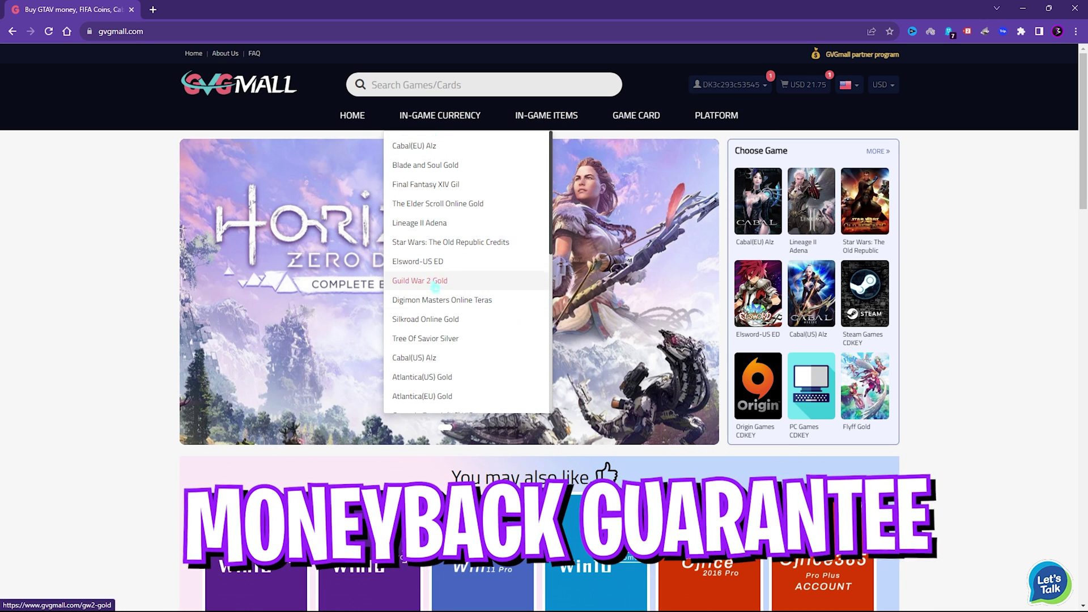
{"action": "scroll", "coordinate": [444, 308], "scroll_direction": "down", "scroll_amount": 5}
{"action": "scroll", "coordinate": [444, 308], "scroll_direction": "down", "scroll_amount": 3}
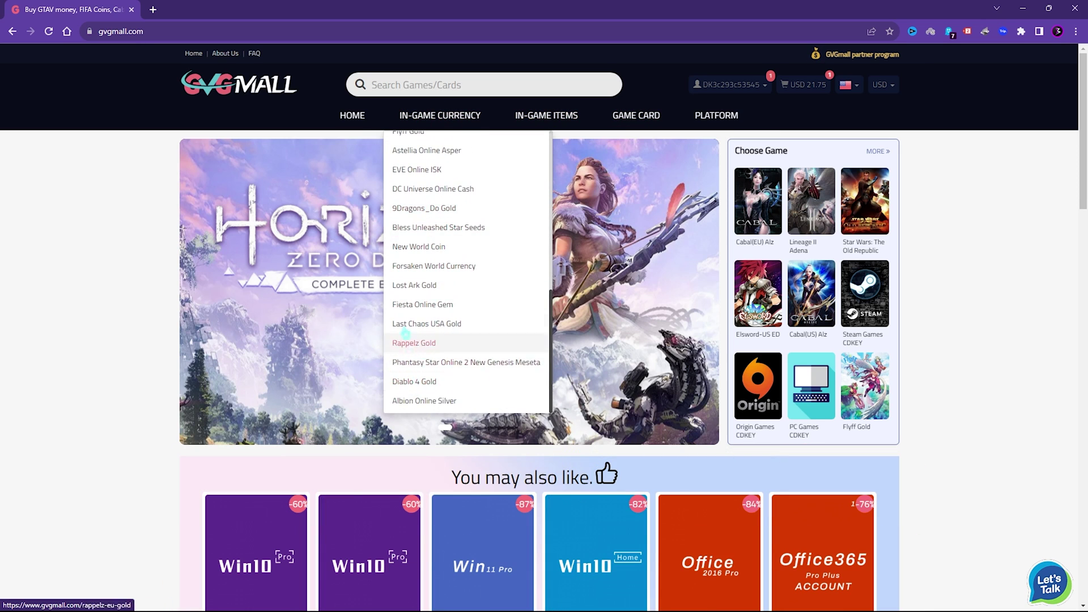
{"action": "scroll", "coordinate": [273, 403], "scroll_direction": "down", "scroll_amount": 4}
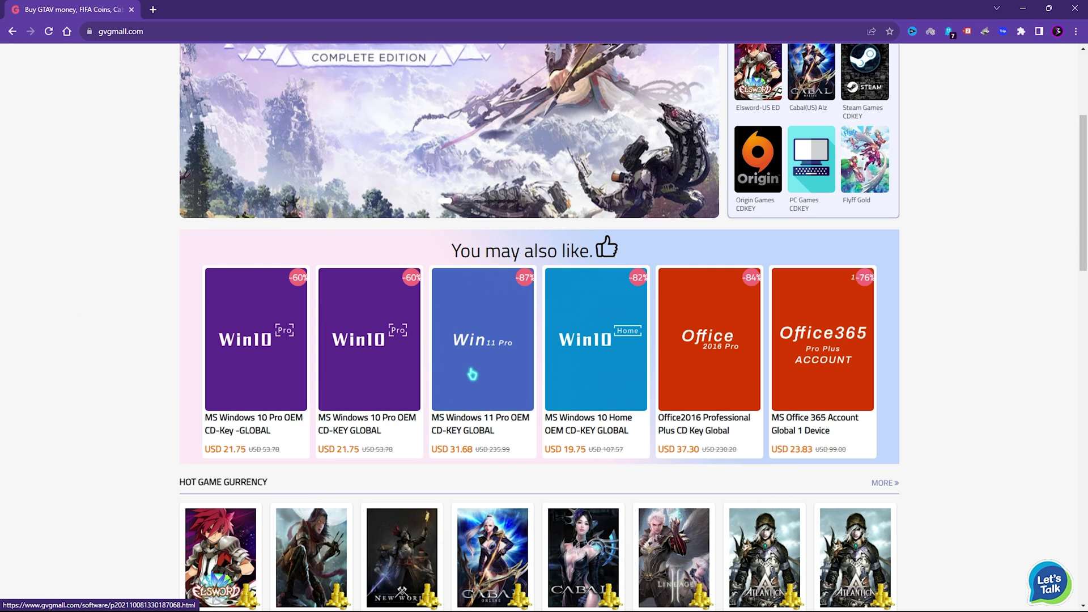
{"action": "scroll", "coordinate": [500, 454], "scroll_direction": "up", "scroll_amount": 1}
{"action": "scroll", "coordinate": [431, 405], "scroll_direction": "down", "scroll_amount": 1}
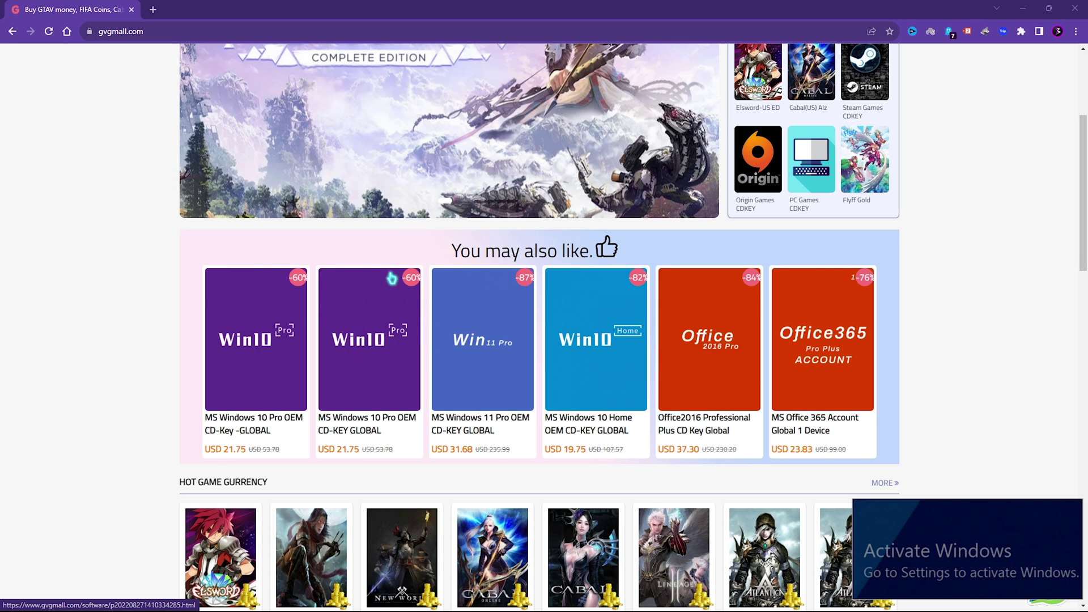
Open the Win 10 Pro key page and highlight its title, USD 21.75 price and New year Super Sale tag.
{"action": "left_click", "coordinate": [339, 327]}
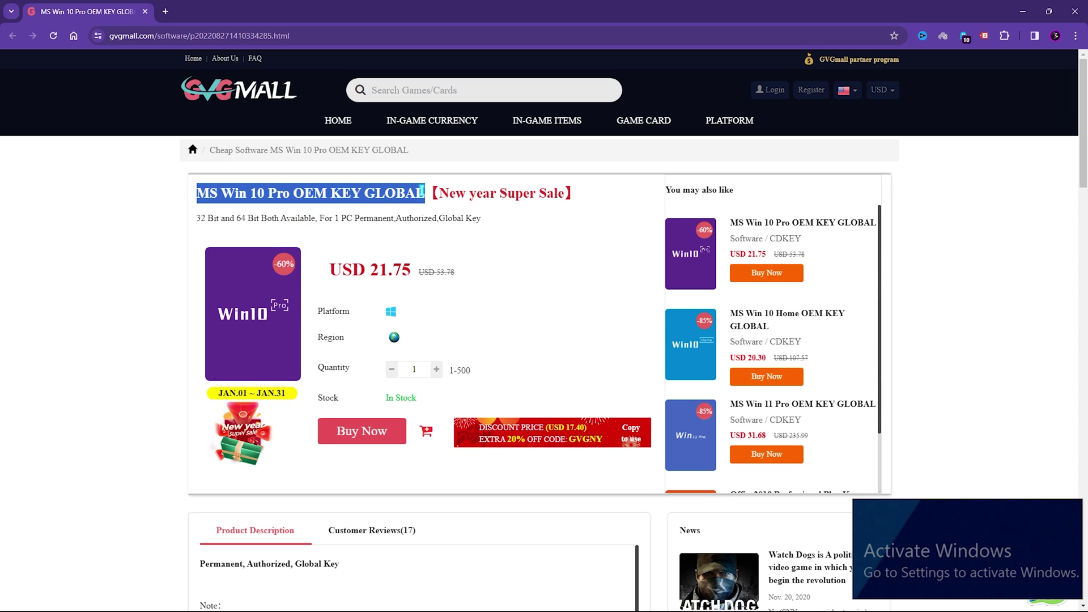
{"action": "left_click", "coordinate": [228, 208]}
{"action": "left_click_drag", "start_coordinate": [199, 193], "coordinate": [425, 193]}
{"action": "left_click", "coordinate": [350, 283]}
{"action": "left_click_drag", "start_coordinate": [330, 269], "coordinate": [401, 270]}
{"action": "left_click", "coordinate": [351, 273]}
{"action": "left_click_drag", "start_coordinate": [330, 270], "coordinate": [412, 271]}
{"action": "left_click", "coordinate": [435, 192]}
{"action": "left_click_drag", "start_coordinate": [440, 192], "coordinate": [550, 193]}
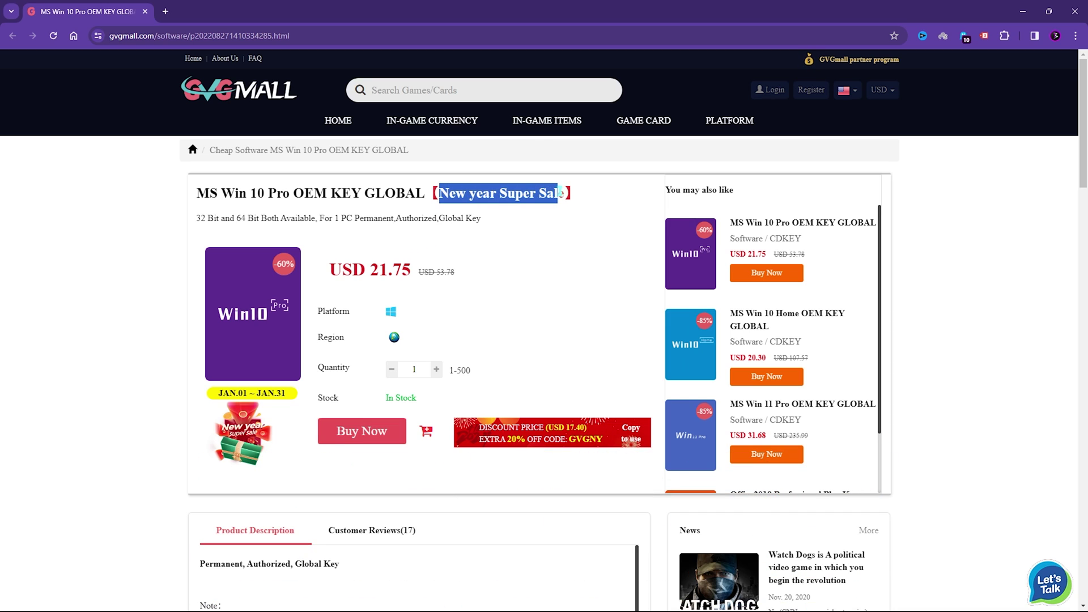
{"action": "left_click", "coordinate": [391, 258]}
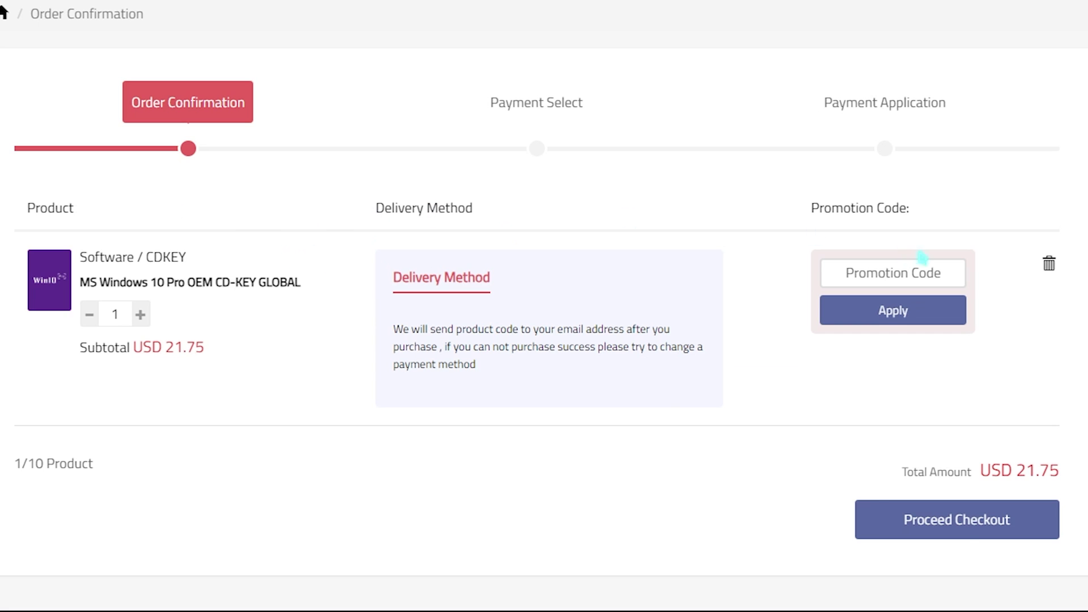
Apply promotion code FOX25, verify the USD 16.31 total, and view the activation state details.
{"action": "left_click", "coordinate": [896, 271]}
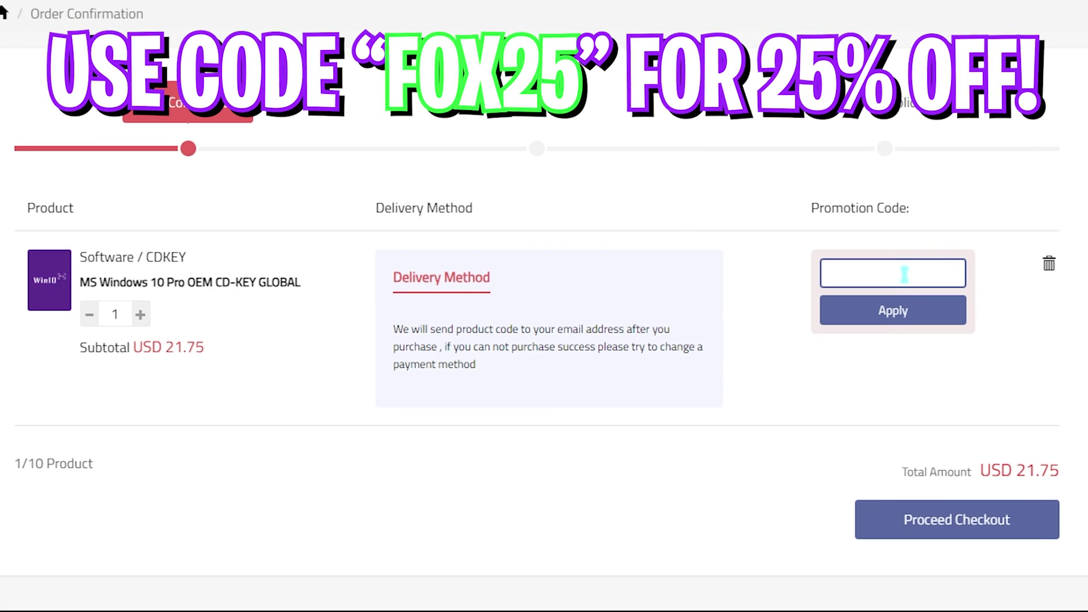
{"action": "type", "text": "FOX25"}
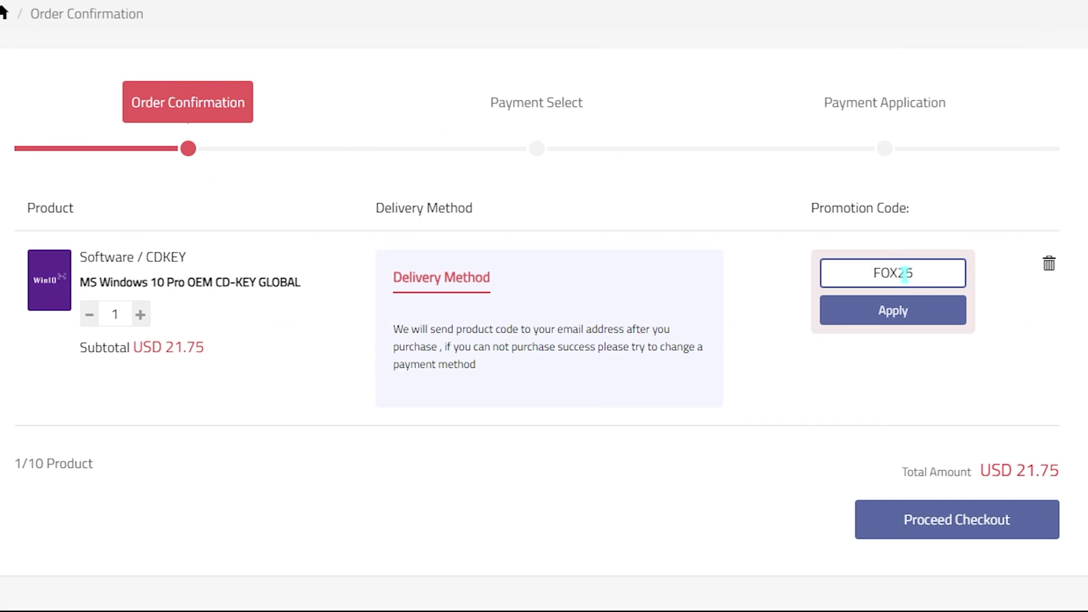
{"action": "double_click", "coordinate": [908, 276]}
{"action": "left_click", "coordinate": [866, 316]}
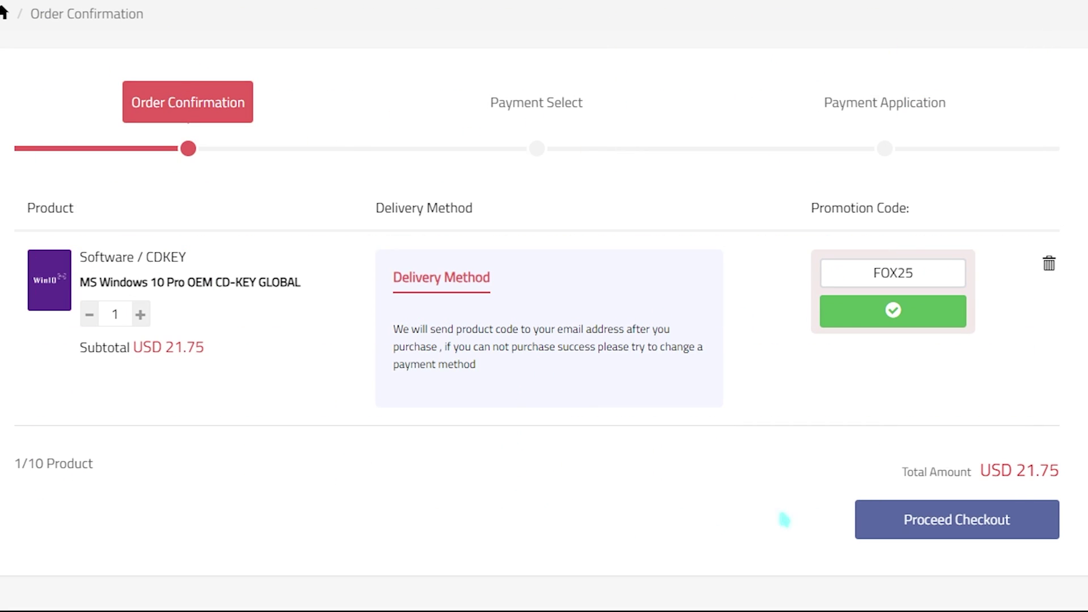
{"action": "left_click_drag", "start_coordinate": [1019, 473], "coordinate": [1061, 475]}
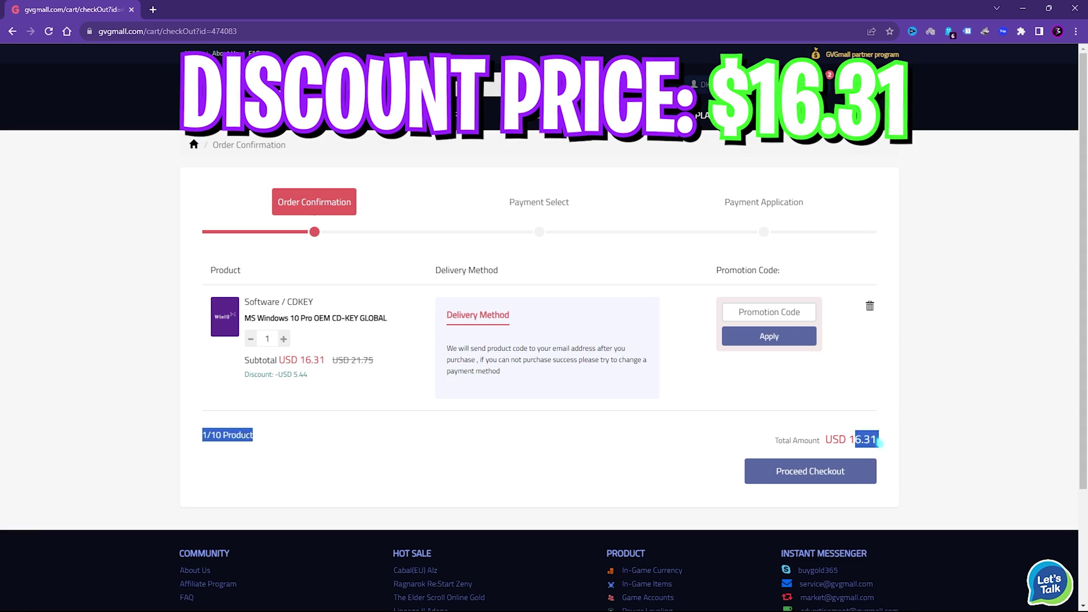
{"action": "left_click_drag", "start_coordinate": [880, 444], "coordinate": [850, 443]}
{"action": "left_click", "coordinate": [524, 410]}
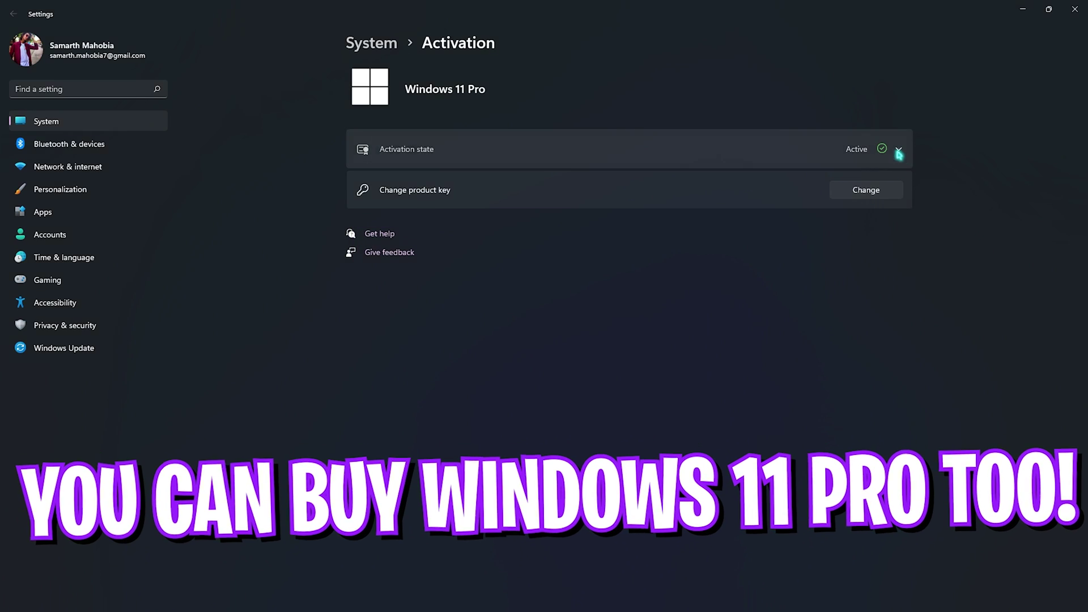
{"action": "left_click", "coordinate": [895, 149]}
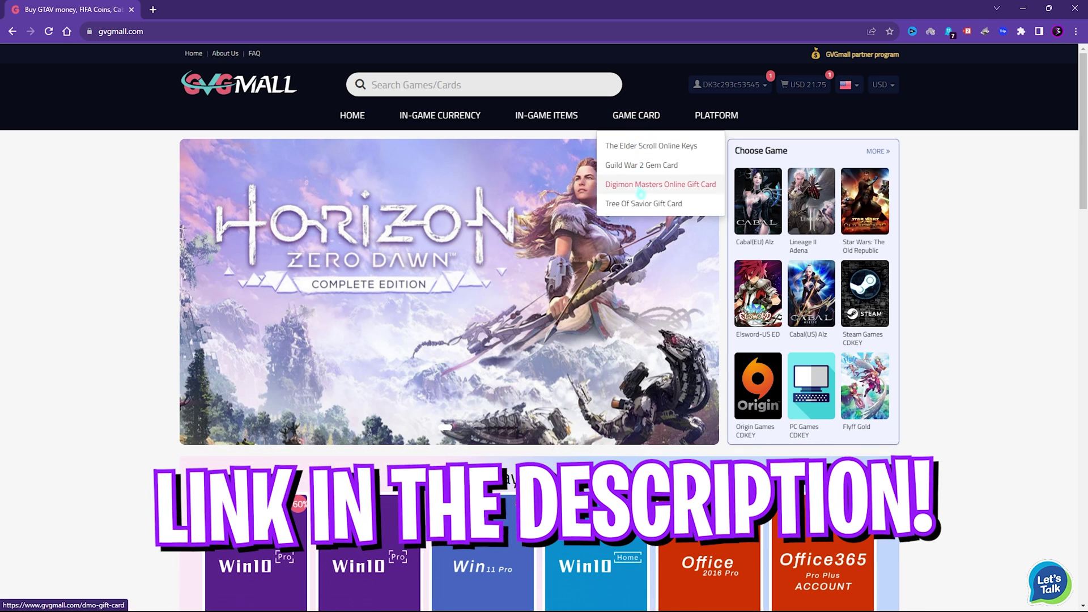
{"action": "mouse_move", "coordinate": [435, 282]}
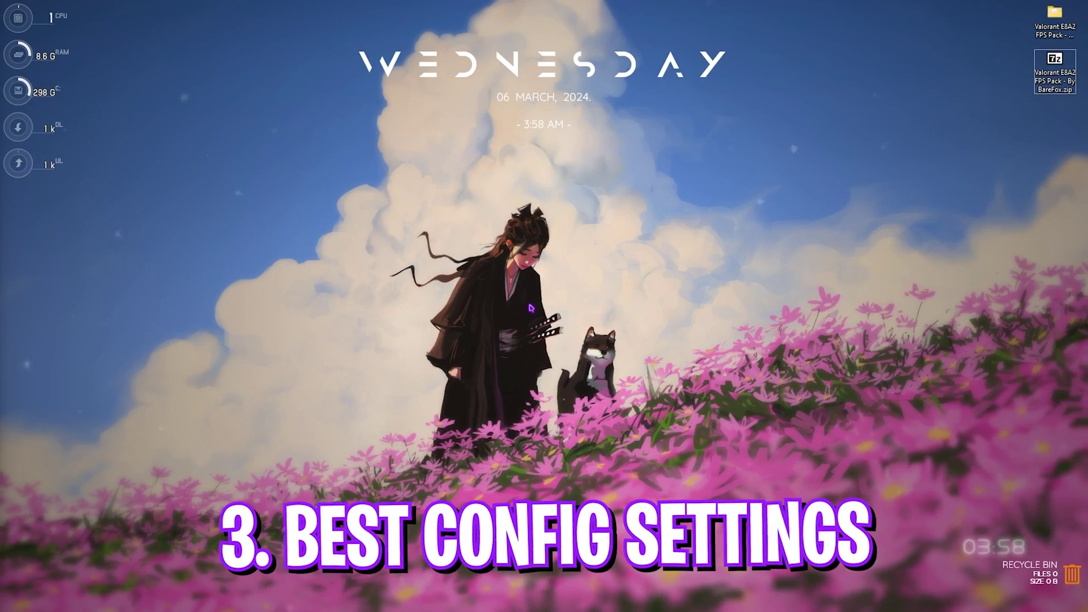
Open AppData through Win+R with 'appdata' and go into Local > VALORANT.
{"action": "key", "text": "super+r"}
{"action": "type", "text": "appdata"}
{"action": "key", "text": "Return"}
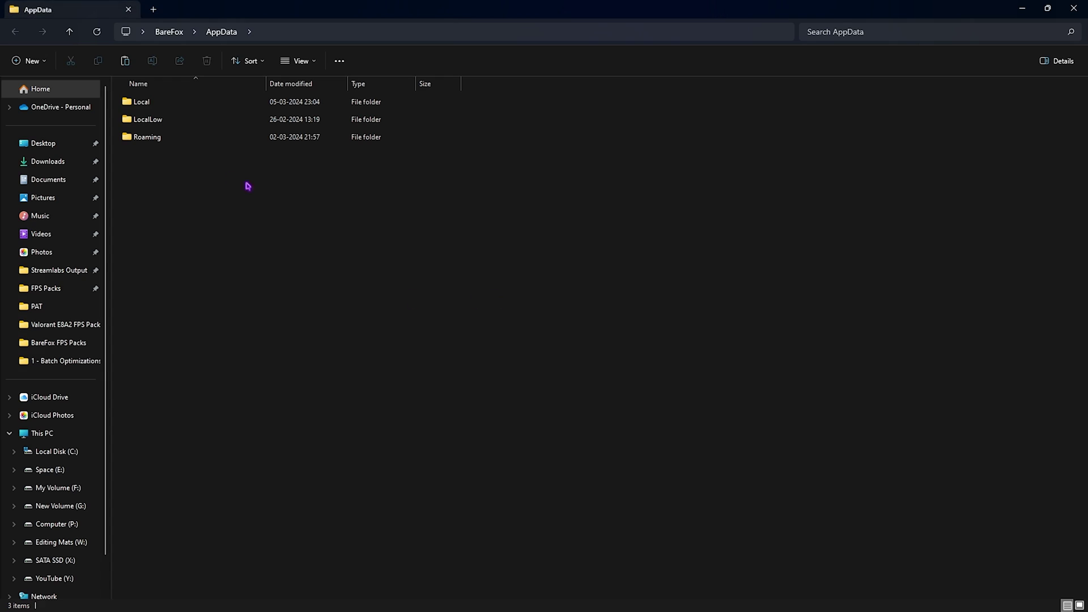
{"action": "double_click", "coordinate": [165, 103]}
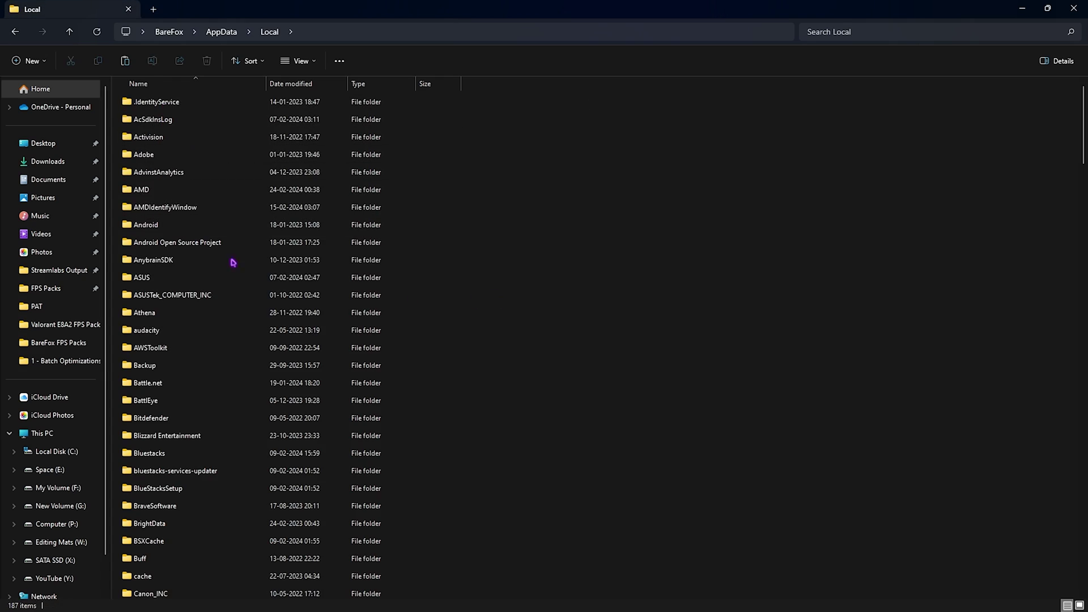
{"action": "left_click", "coordinate": [229, 192]}
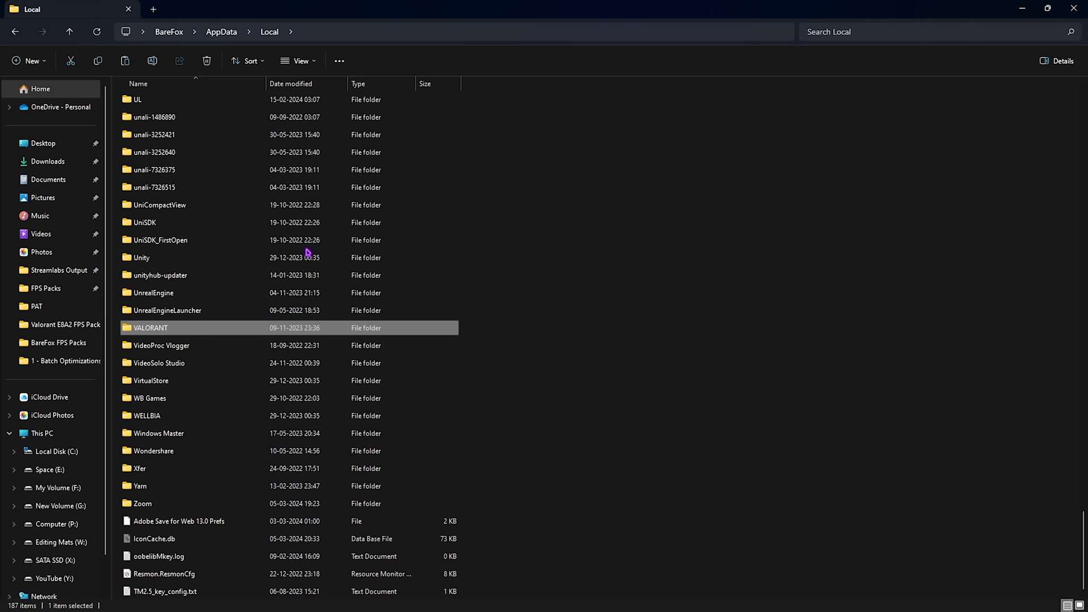
{"action": "double_click", "coordinate": [179, 330]}
Open Saved > Config, then the ID-named profile folder and its Windows subfolder.
{"action": "double_click", "coordinate": [162, 104]}
{"action": "double_click", "coordinate": [164, 105]}
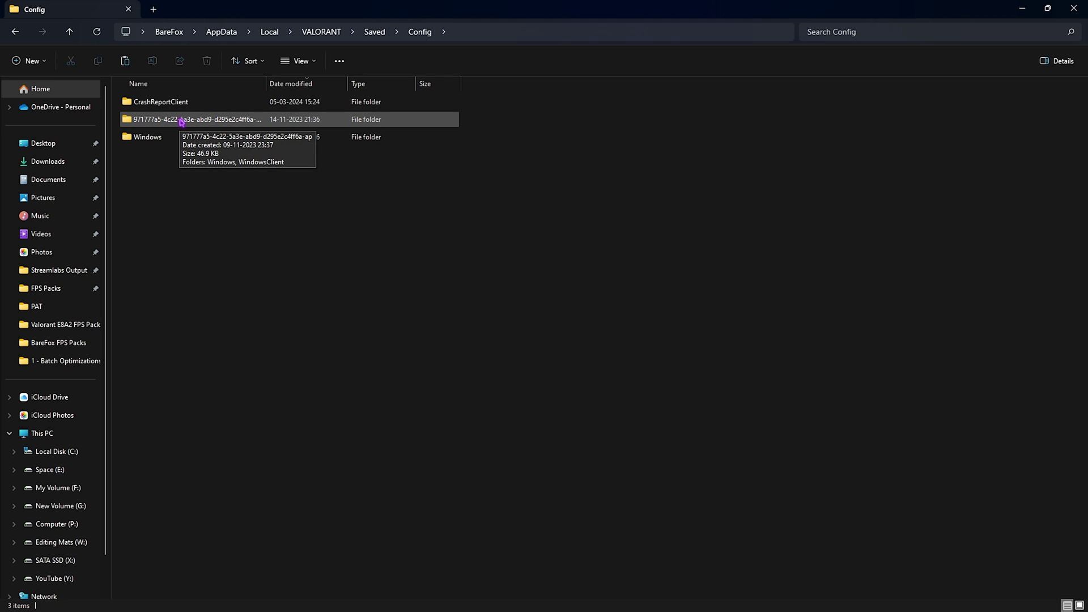
{"action": "left_click", "coordinate": [294, 85]}
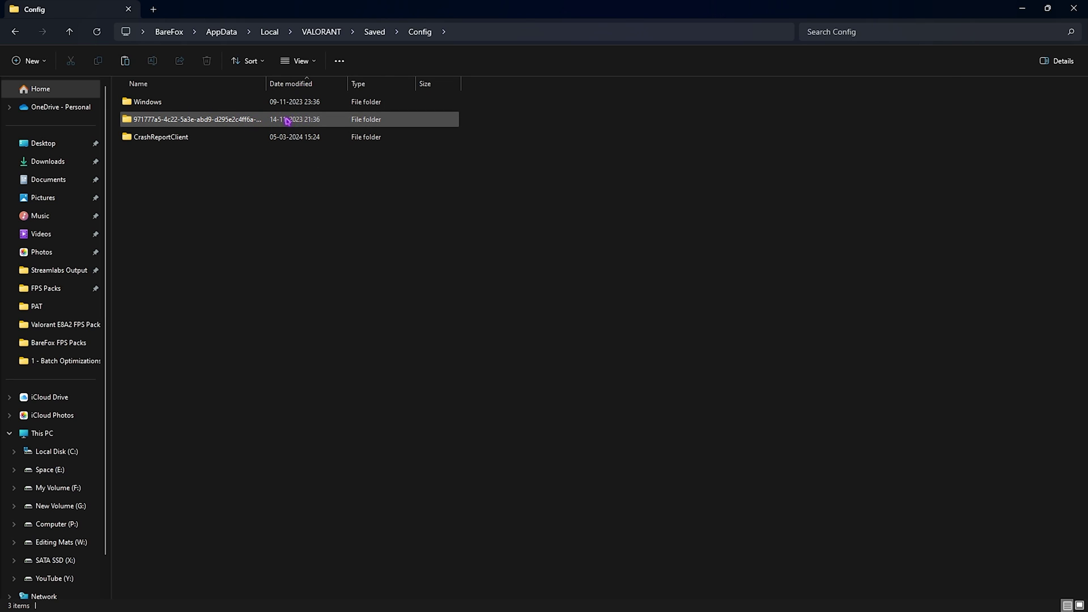
{"action": "left_click", "coordinate": [292, 85]}
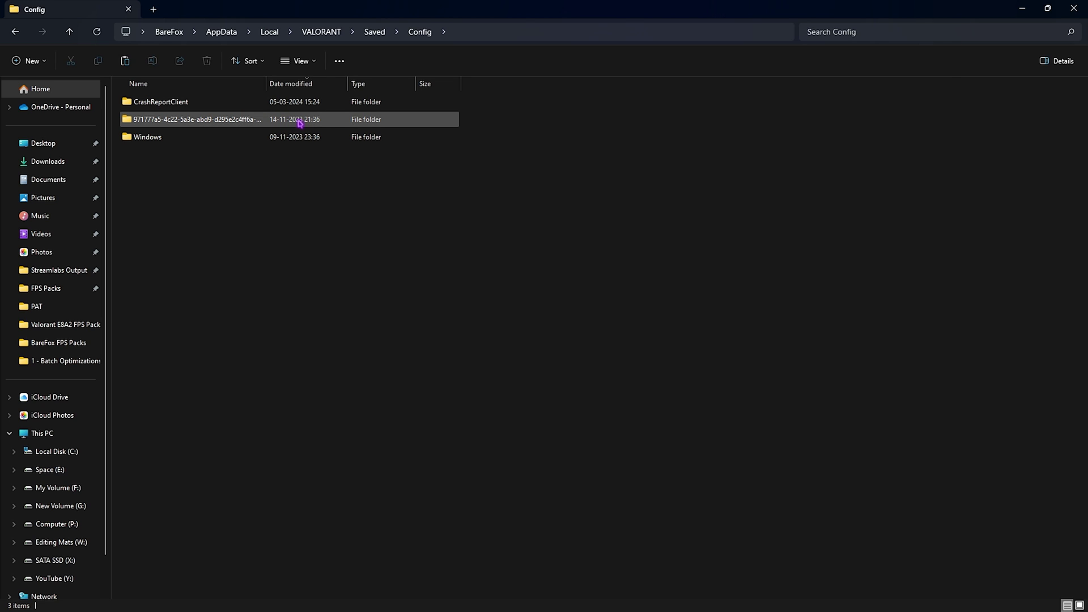
{"action": "double_click", "coordinate": [300, 122]}
{"action": "left_click", "coordinate": [144, 102]}
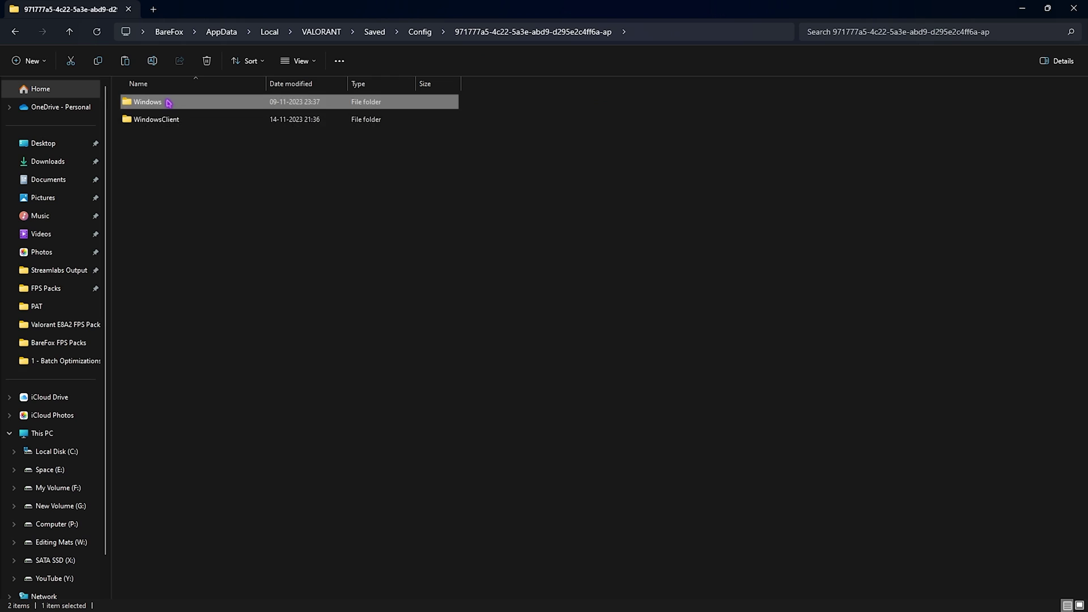
{"action": "double_click", "coordinate": [168, 102]}
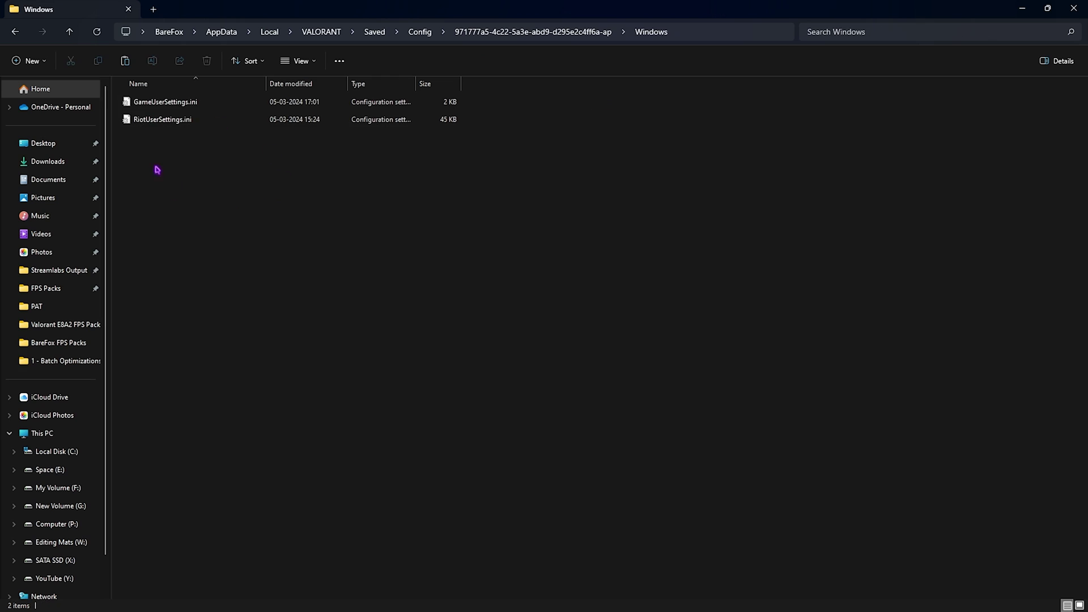
{"action": "right_click", "coordinate": [198, 110]}
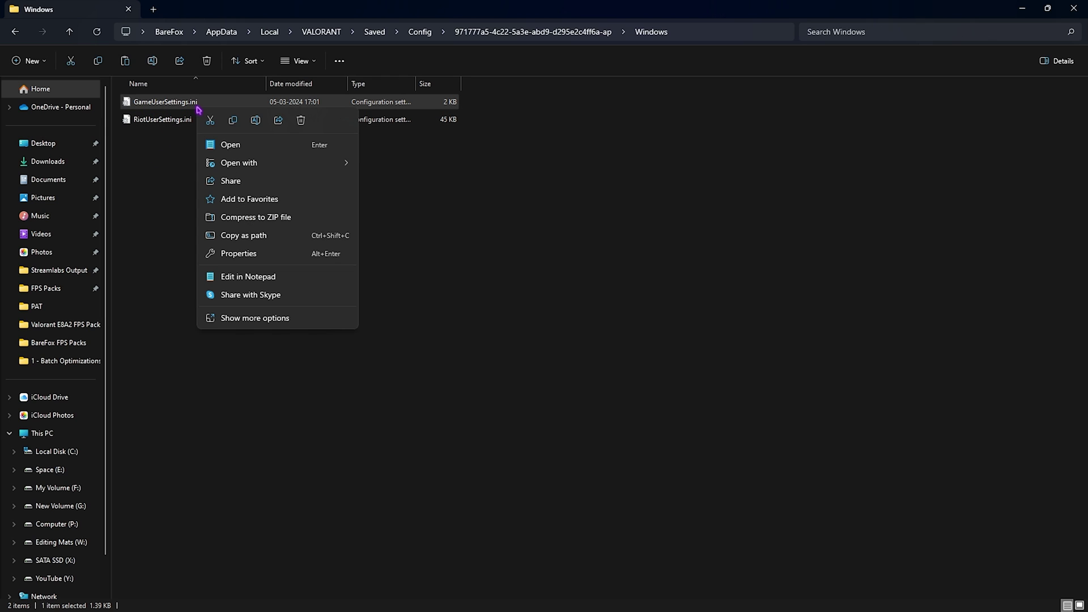
{"action": "mouse_move", "coordinate": [263, 164]}
{"action": "left_click", "coordinate": [386, 165]}
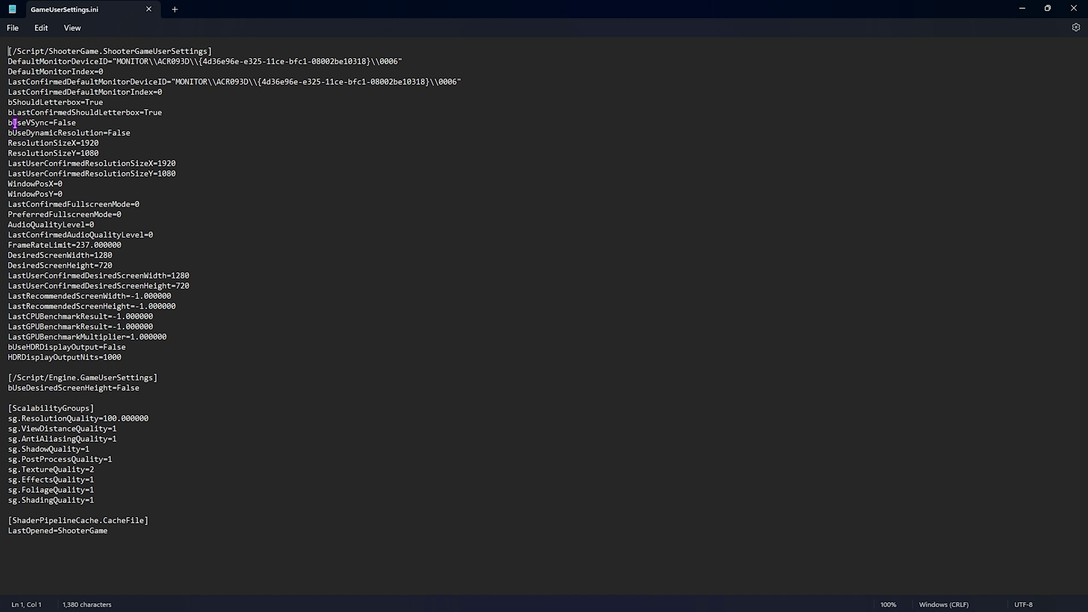
{"action": "left_click_drag", "start_coordinate": [15, 123], "coordinate": [67, 125]}
{"action": "double_click", "coordinate": [75, 126]}
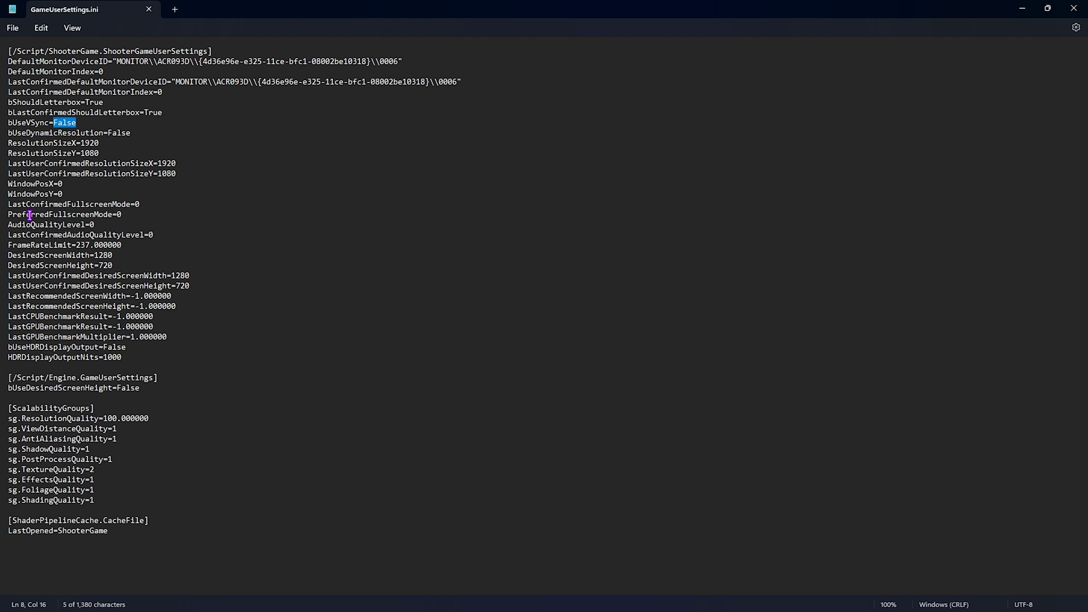
{"action": "left_click_drag", "start_coordinate": [17, 132], "coordinate": [109, 133]}
{"action": "double_click", "coordinate": [120, 133]}
{"action": "left_click_drag", "start_coordinate": [18, 245], "coordinate": [89, 247]}
{"action": "left_click", "coordinate": [68, 245]}
{"action": "left_click", "coordinate": [91, 247]}
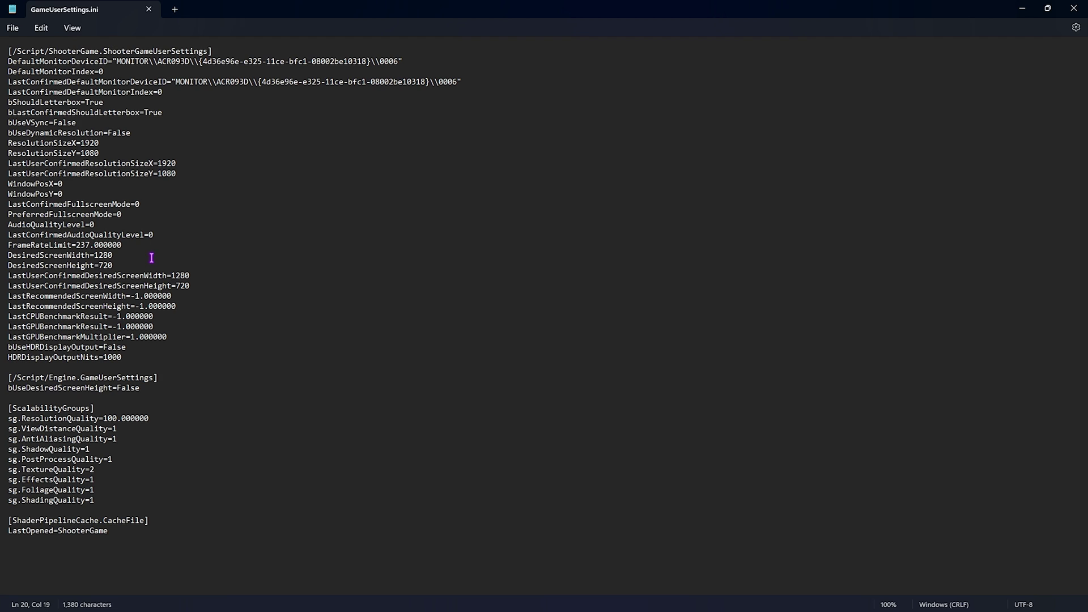
{"action": "key", "text": "super"}
{"action": "type", "text": "discord"}
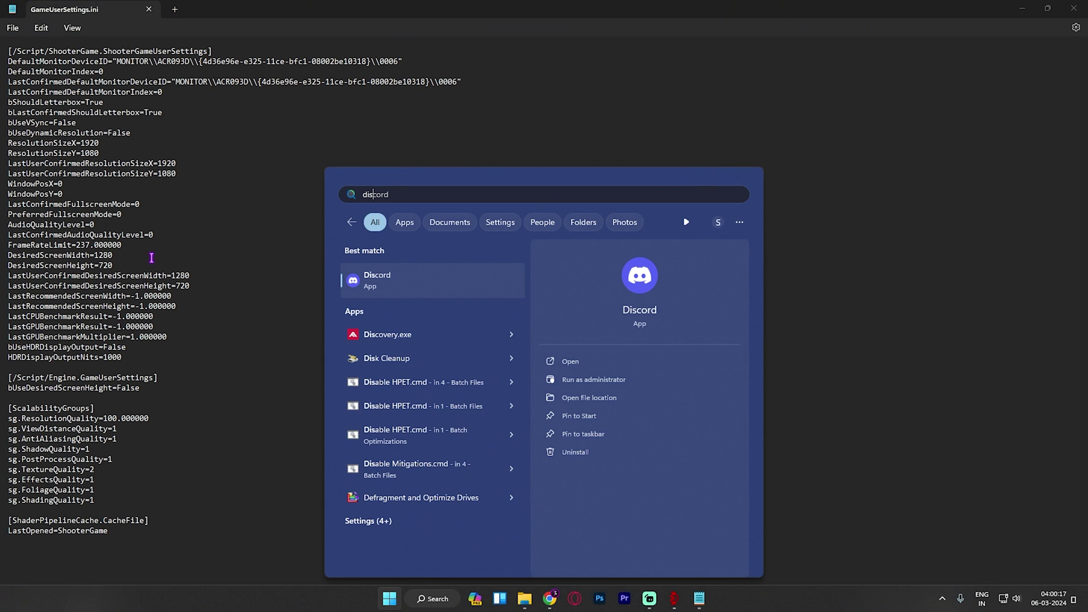
{"action": "key", "text": "BackSpace"}
{"action": "key", "text": "BackSpace"}
{"action": "key", "text": "BackSpace"}
{"action": "key", "text": "BackSpace"}
{"action": "left_click", "coordinate": [391, 404]}
{"action": "scroll", "coordinate": [456, 369], "scroll_direction": "down", "scroll_amount": 3}
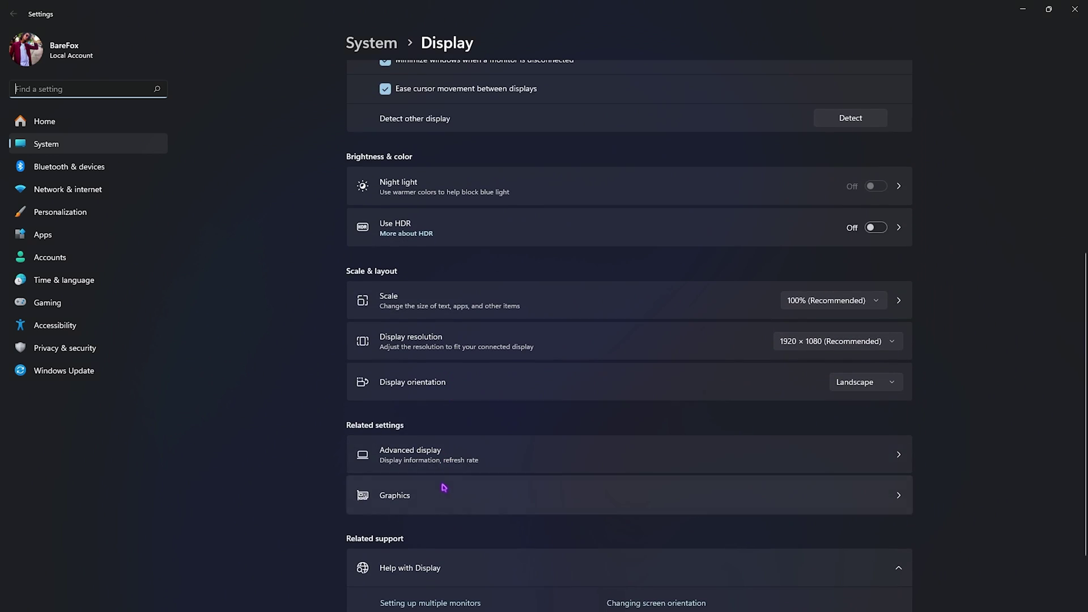
{"action": "left_click", "coordinate": [413, 453]}
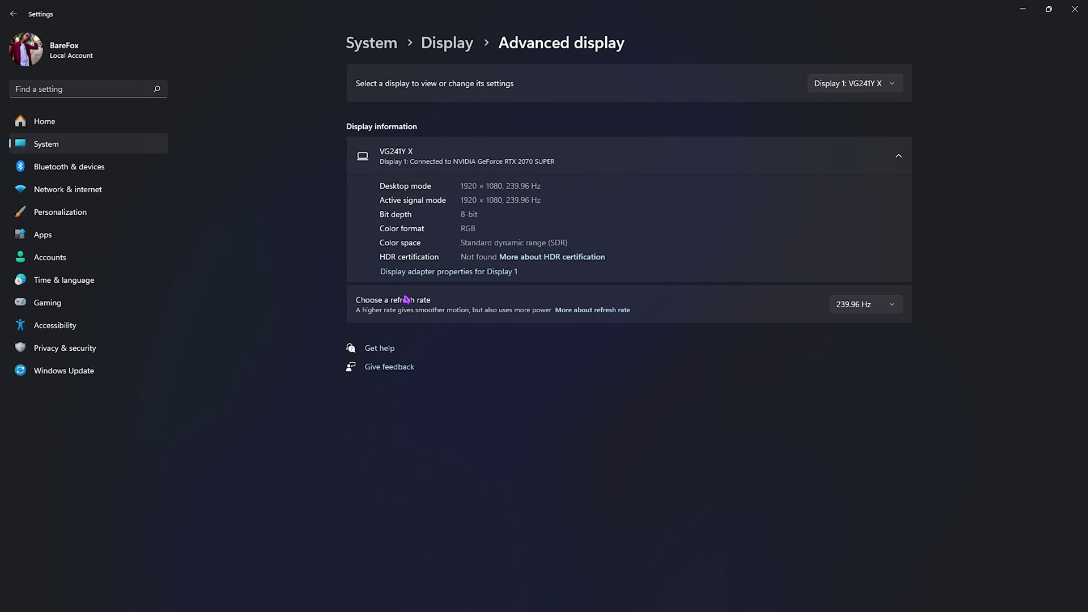
{"action": "left_click", "coordinate": [855, 307]}
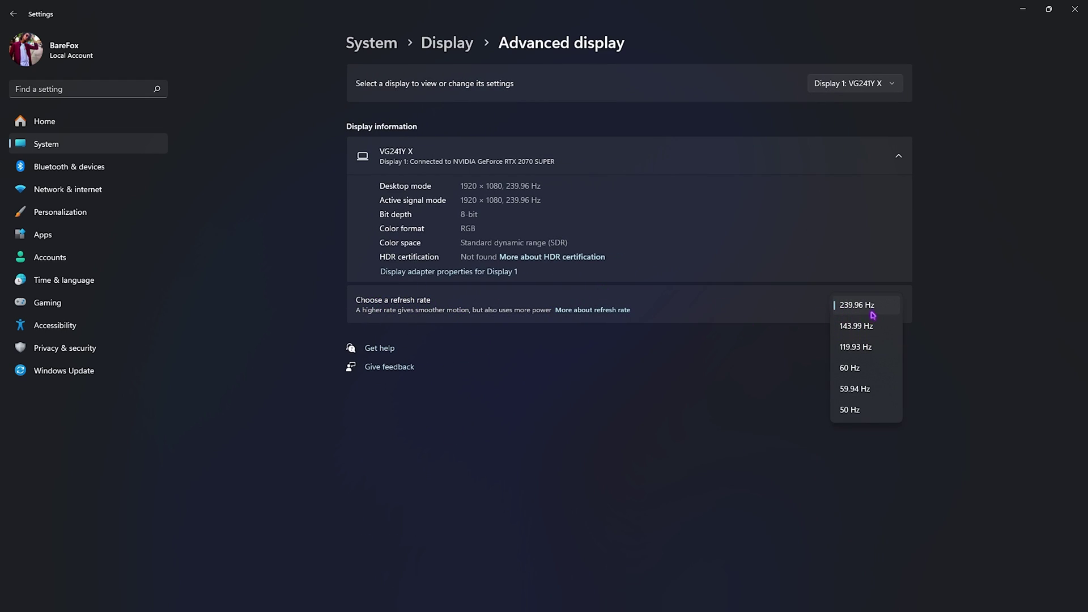
{"action": "left_click", "coordinate": [1075, 10]}
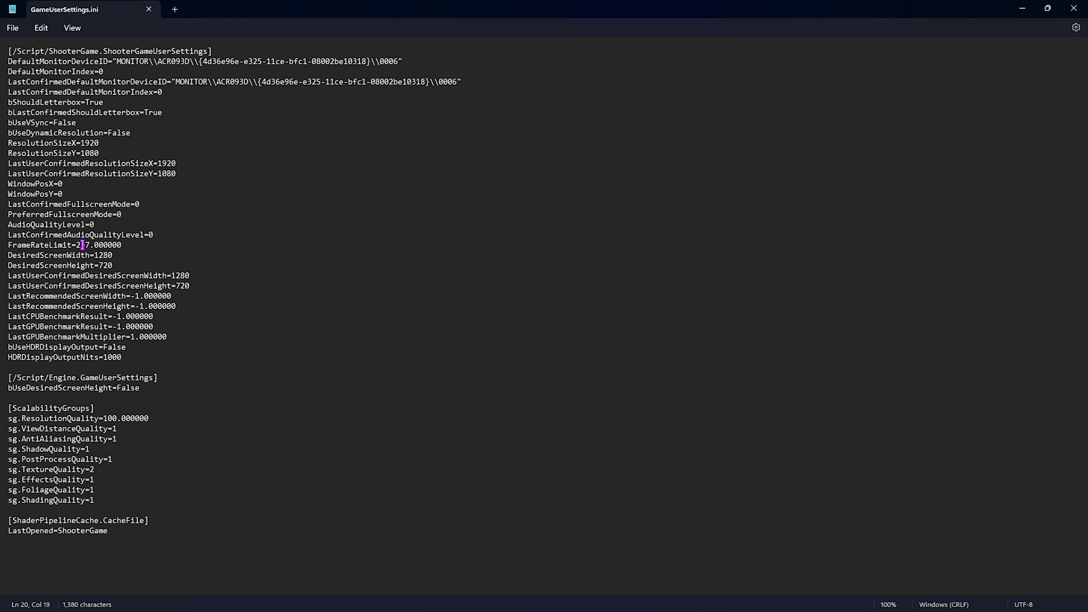
Look over the HDR output and ScalabilityGroups entries in GameUserSettings.ini.
{"action": "left_click_drag", "start_coordinate": [12, 347], "coordinate": [97, 350]}
{"action": "left_click", "coordinate": [97, 350]}
{"action": "double_click", "coordinate": [113, 346]}
{"action": "left_click", "coordinate": [178, 354]}
{"action": "left_click_drag", "start_coordinate": [17, 409], "coordinate": [86, 415]}
{"action": "left_click", "coordinate": [86, 413]}
Change sg.TextureQuality from 2 to 1 and sg.ResolutionQuality from 100 to 80.
{"action": "left_click_drag", "start_coordinate": [88, 470], "coordinate": [98, 471]}
{"action": "type", "text": "1"}
{"action": "left_click_drag", "start_coordinate": [98, 418], "coordinate": [118, 419]}
{"action": "type", "text": "90"}
{"action": "double_click", "coordinate": [107, 418]}
{"action": "type", "text": "8"}
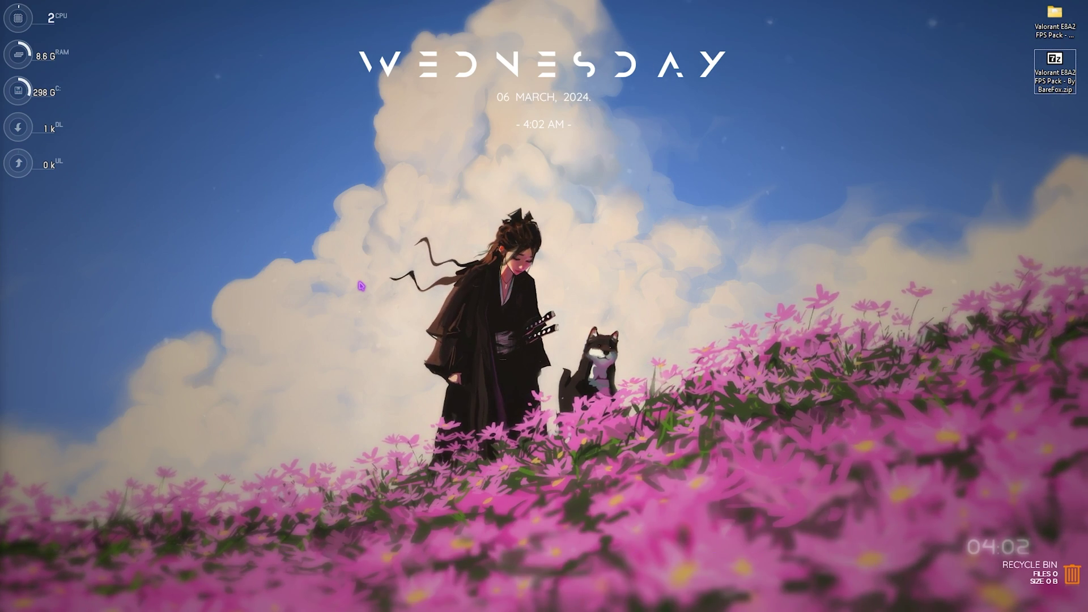
Set visual effects to best performance, then re-enable thumbnails, smooth screen fonts and taskbar thumbnail previews.
{"action": "key", "text": "super"}
{"action": "type", "text": "adj"}
{"action": "left_click", "coordinate": [359, 283]}
{"action": "left_click", "coordinate": [241, 232]}
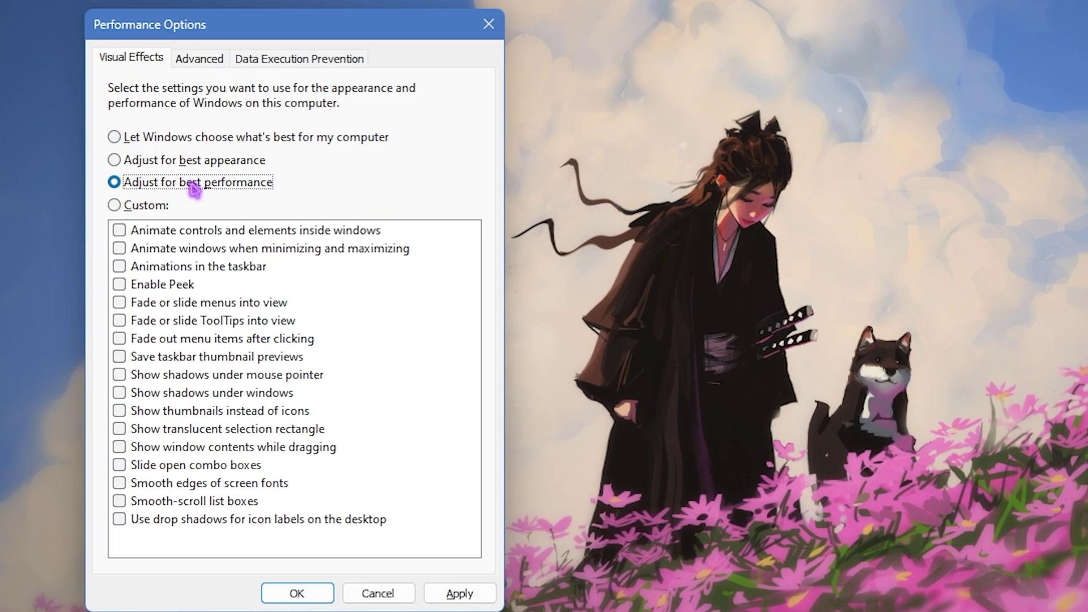
{"action": "left_click", "coordinate": [205, 412]}
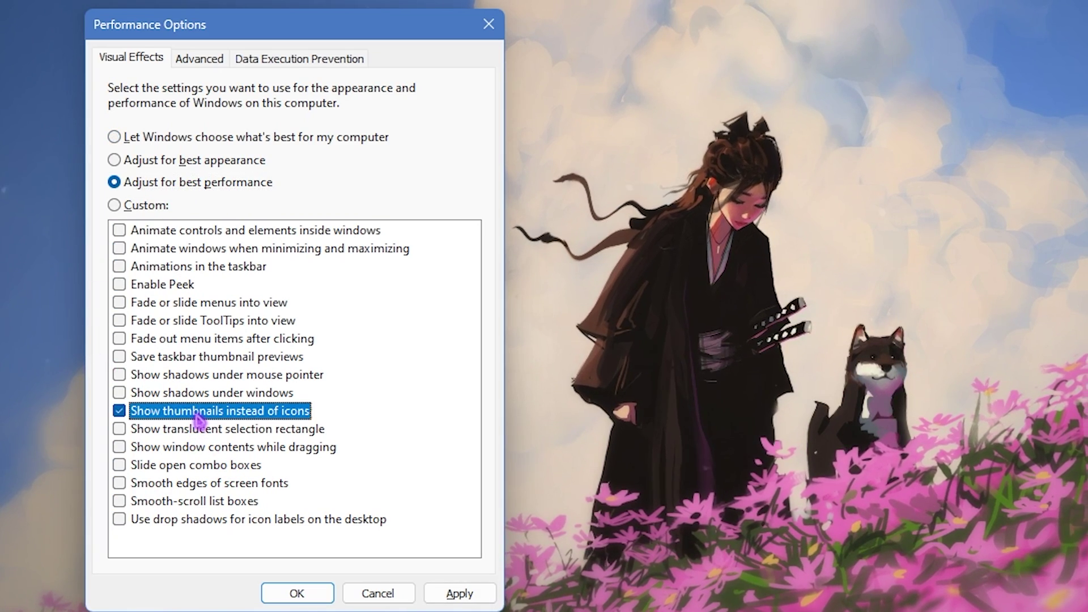
{"action": "left_click", "coordinate": [176, 482]}
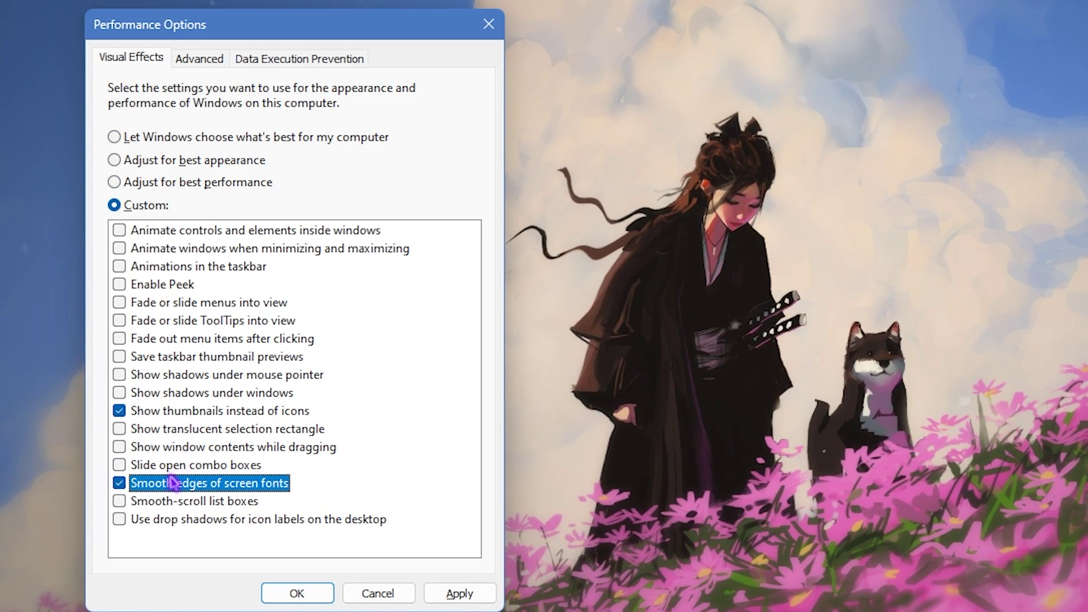
{"action": "left_click", "coordinate": [171, 360]}
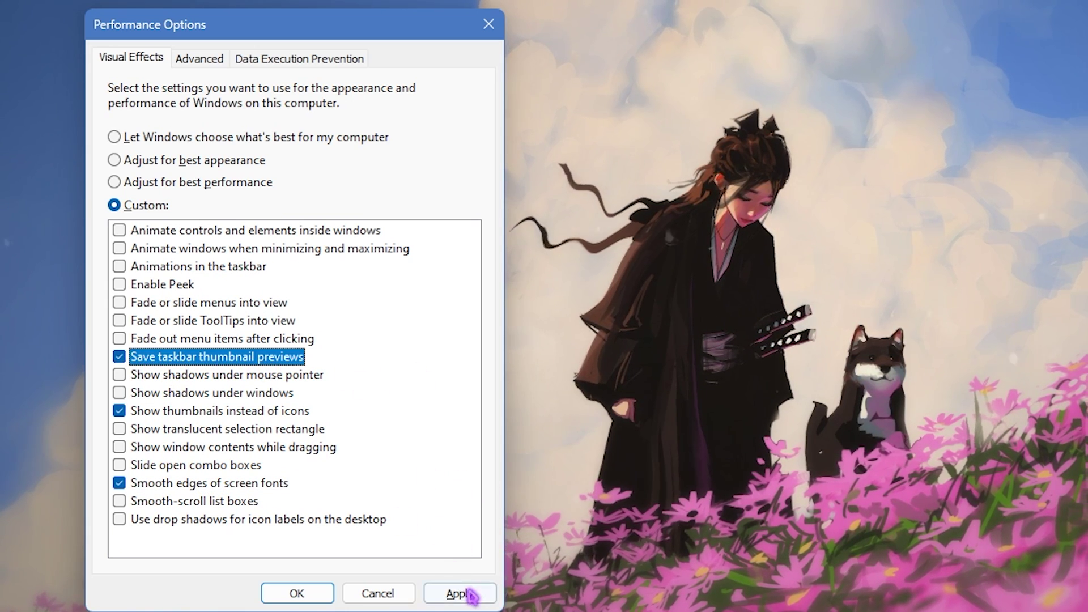
Open the Virtual Memory settings from Performance Options' Advanced tab and launch Calculator.
{"action": "left_click", "coordinate": [209, 66]}
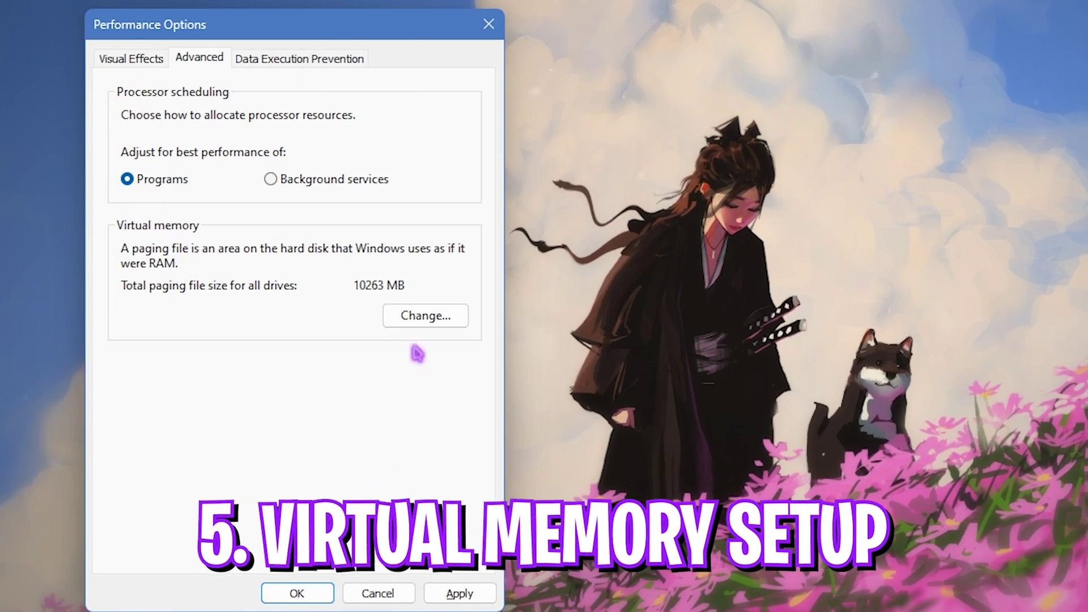
{"action": "left_click", "coordinate": [426, 323]}
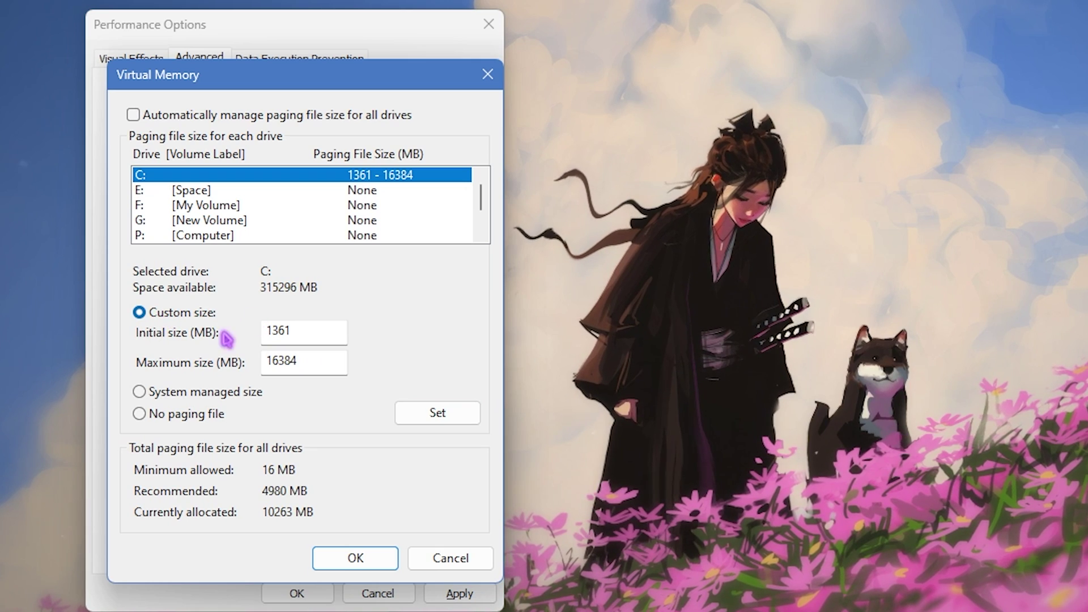
{"action": "double_click", "coordinate": [318, 339]}
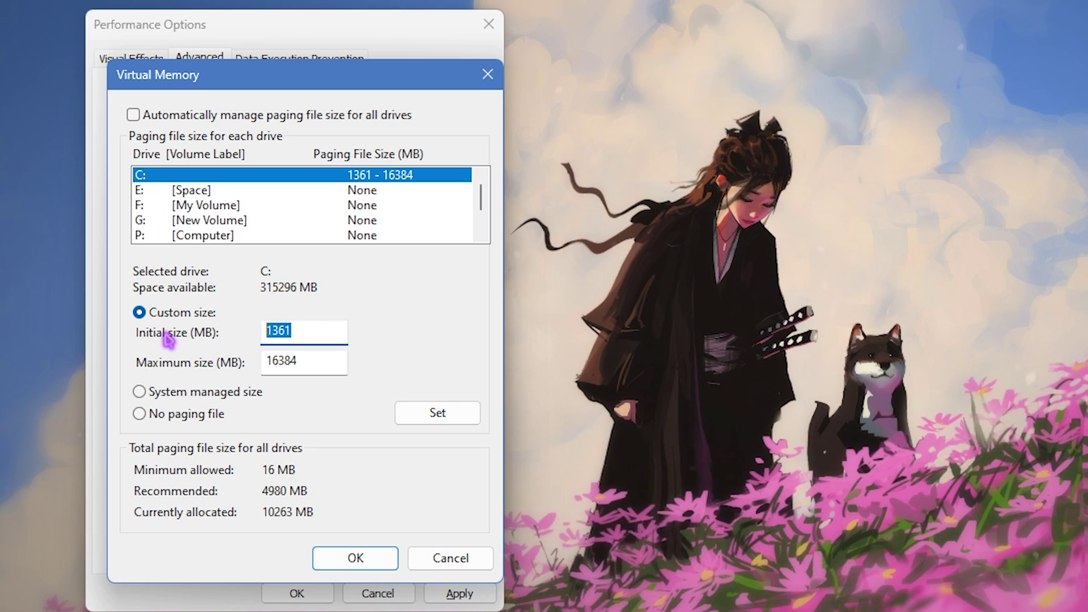
{"action": "key", "text": "super"}
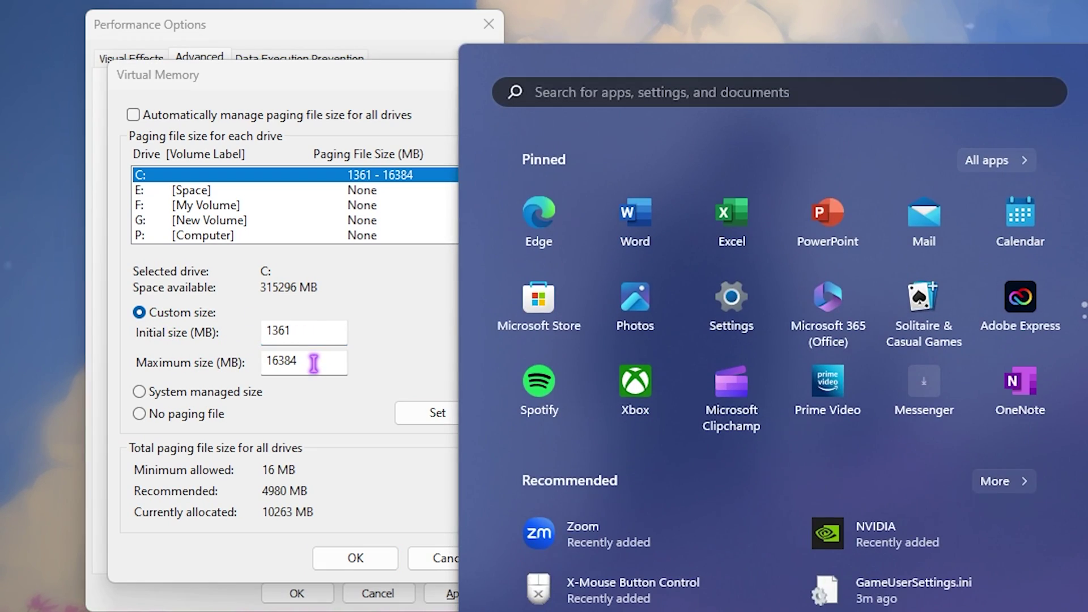
{"action": "type", "text": "calculator"}
{"action": "key", "text": "Return"}
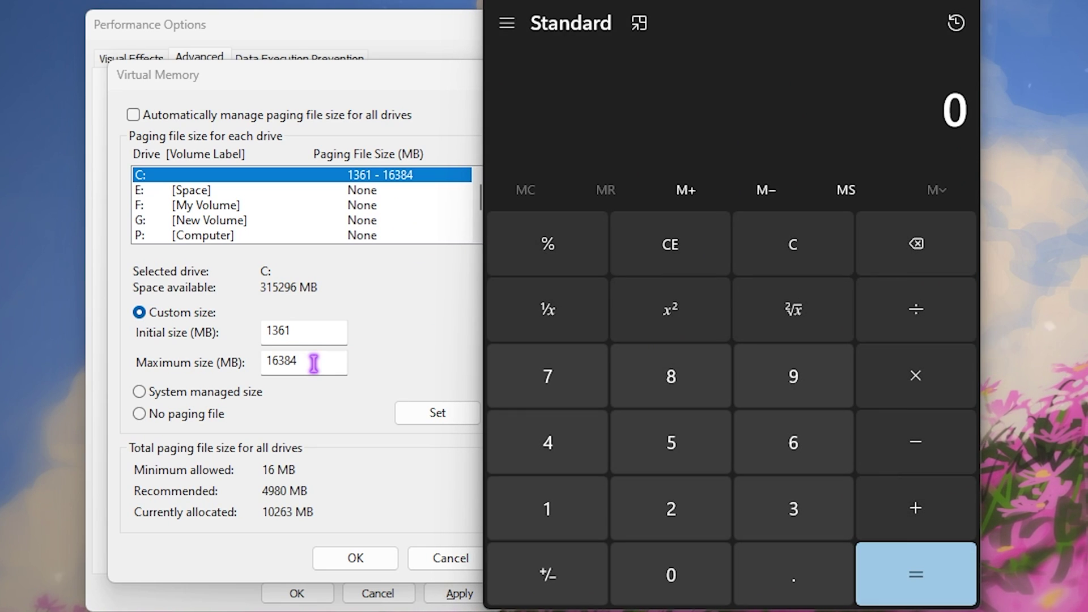
Check the installed physical memory in System Information.
{"action": "key", "text": "super"}
{"action": "type", "text": "steam"}
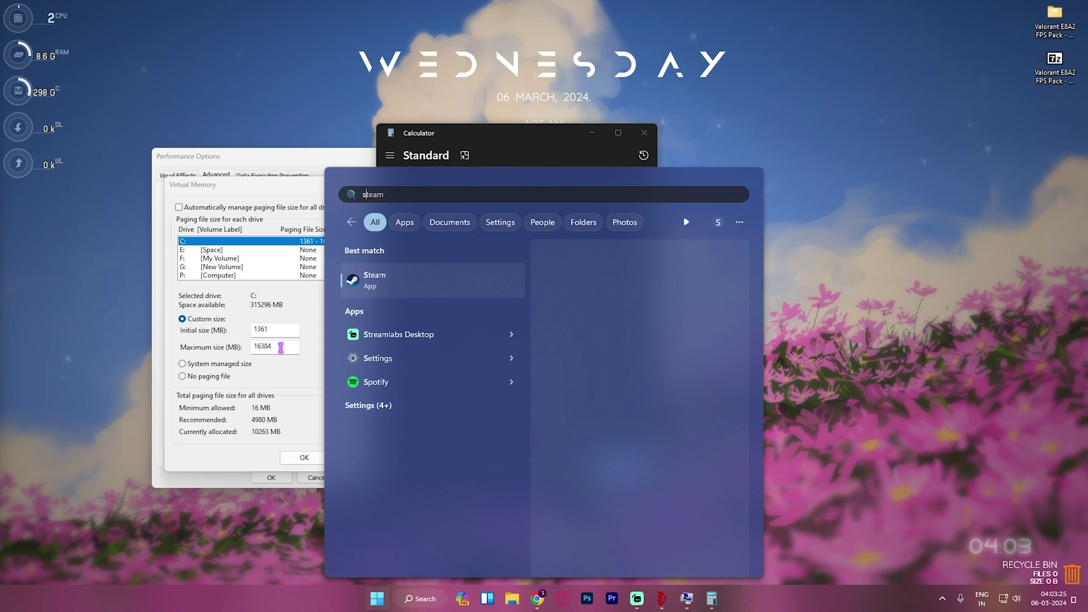
{"action": "key", "text": "ctrl+a"}
{"action": "type", "text": "system information"}
{"action": "key", "text": "Return"}
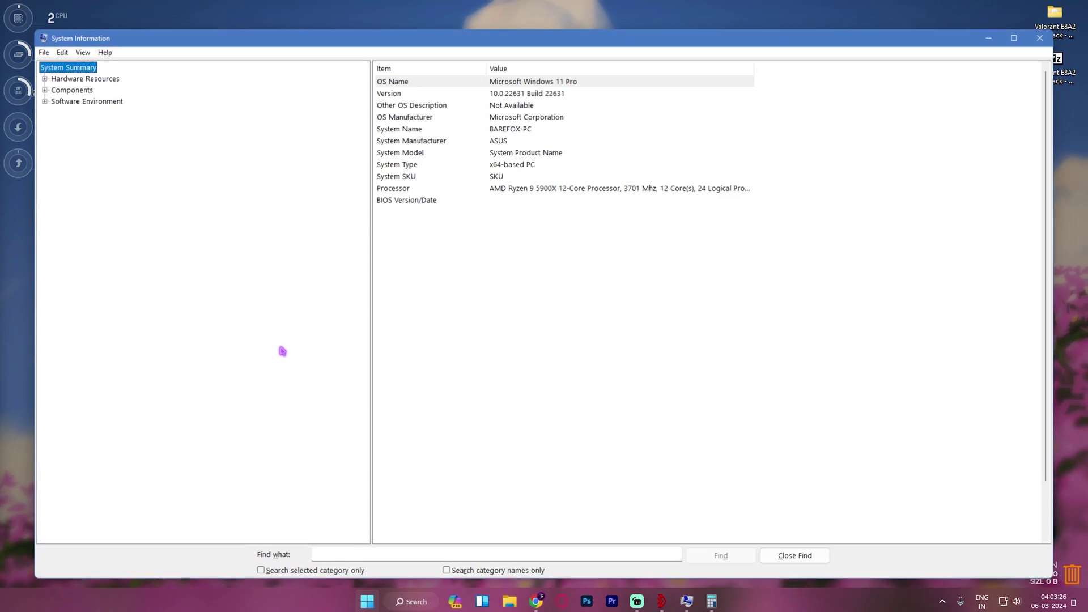
{"action": "left_click", "coordinate": [407, 401]}
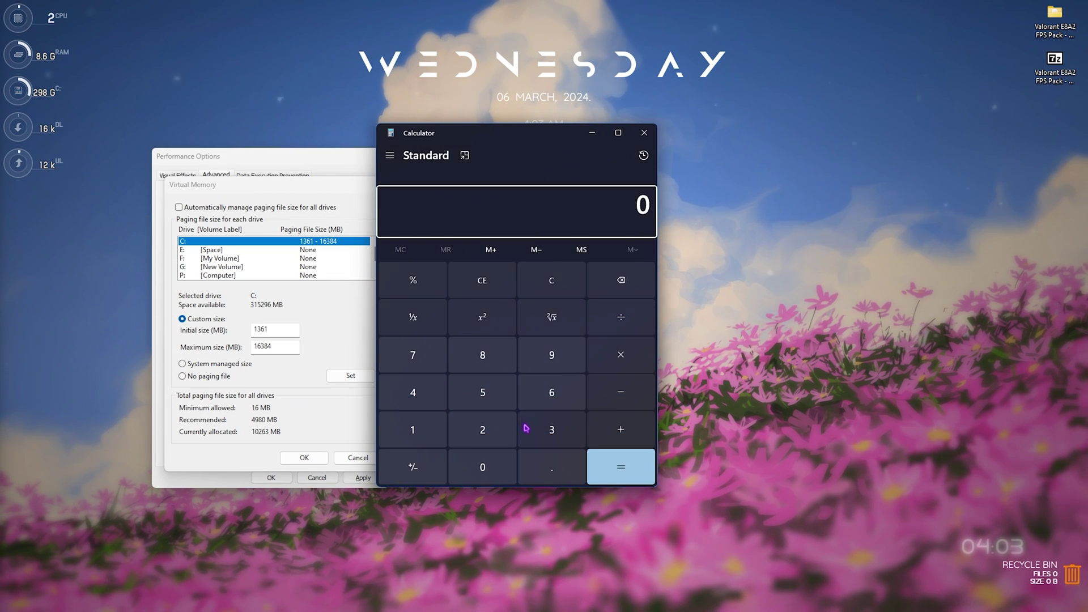
Compute 32 × 1024 ÷ 2 in Calculator, giving 16,384 MB.
{"action": "left_click", "coordinate": [533, 429]}
{"action": "left_click", "coordinate": [486, 442]}
{"action": "left_click", "coordinate": [620, 356]}
{"action": "left_click", "coordinate": [412, 429]}
{"action": "left_click", "coordinate": [482, 467]}
{"action": "left_click", "coordinate": [482, 429]}
{"action": "left_click", "coordinate": [412, 392]}
{"action": "left_click", "coordinate": [620, 466]}
{"action": "left_click_drag", "start_coordinate": [573, 194], "coordinate": [653, 205]}
{"action": "left_click", "coordinate": [618, 317]}
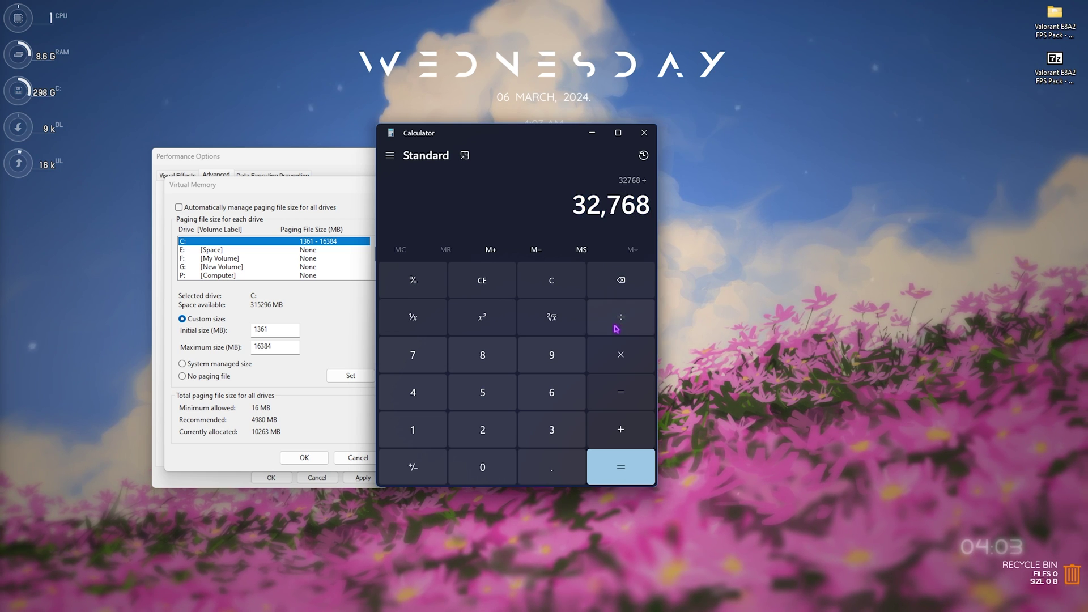
{"action": "left_click", "coordinate": [487, 434]}
{"action": "left_click", "coordinate": [618, 466]}
{"action": "left_click_drag", "start_coordinate": [573, 196], "coordinate": [651, 205]}
Set drive C:'s paging file to Initial 1361 MB and Maximum 16384 MB, then close everything.
{"action": "left_click", "coordinate": [266, 368]}
{"action": "double_click", "coordinate": [284, 346]}
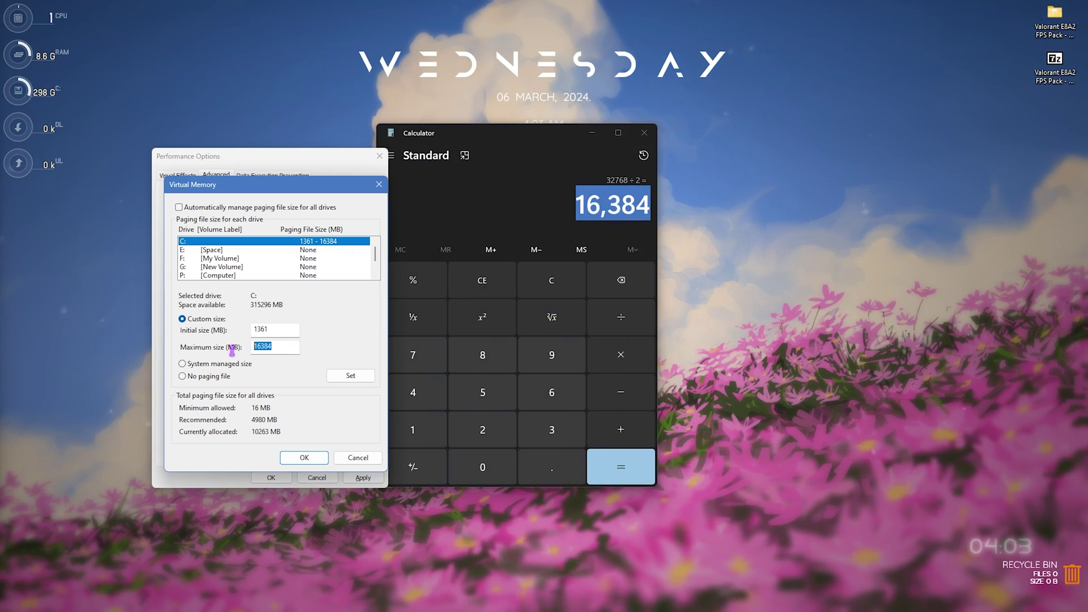
{"action": "double_click", "coordinate": [263, 330]}
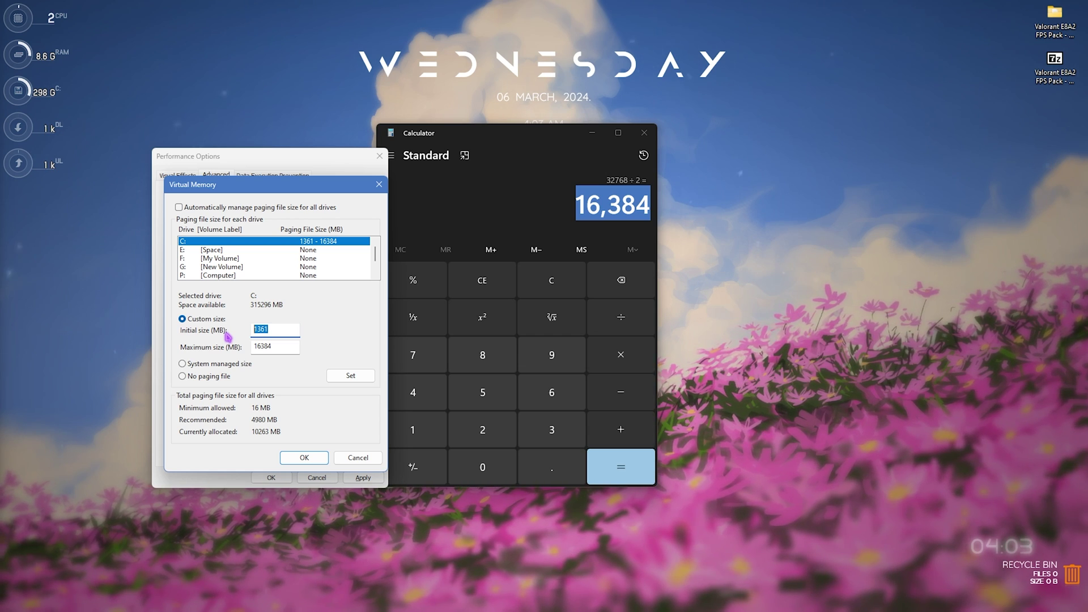
{"action": "left_click", "coordinate": [294, 347]}
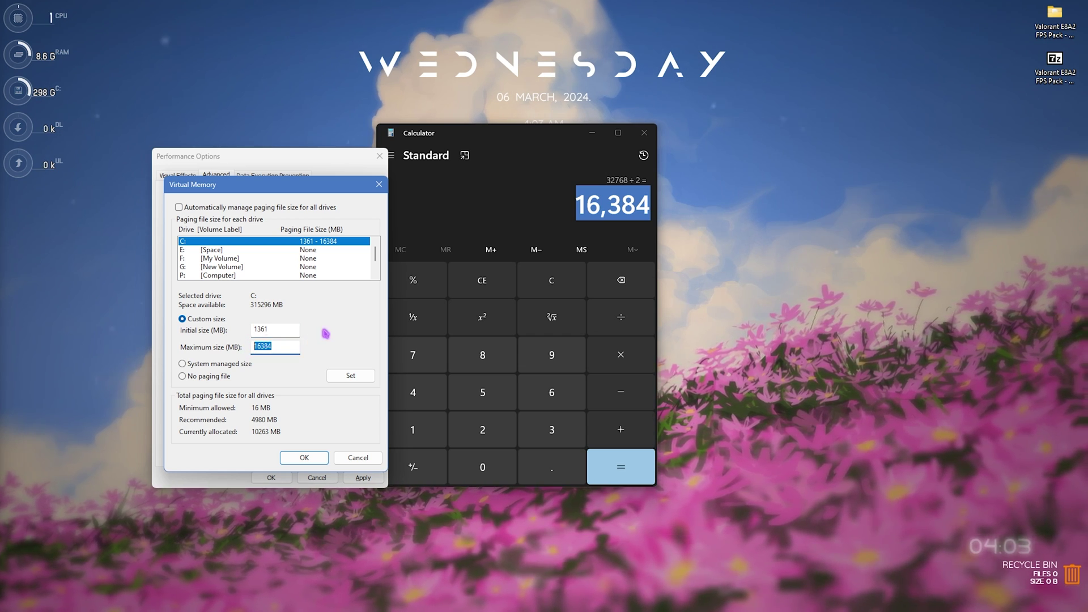
{"action": "left_click", "coordinate": [306, 457]}
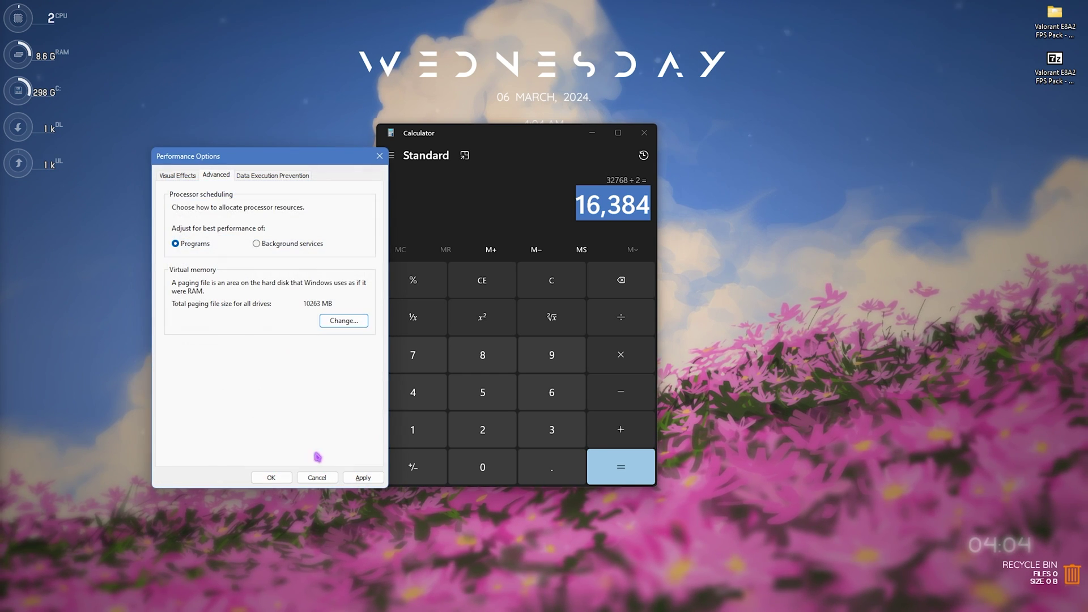
{"action": "left_click", "coordinate": [644, 132]}
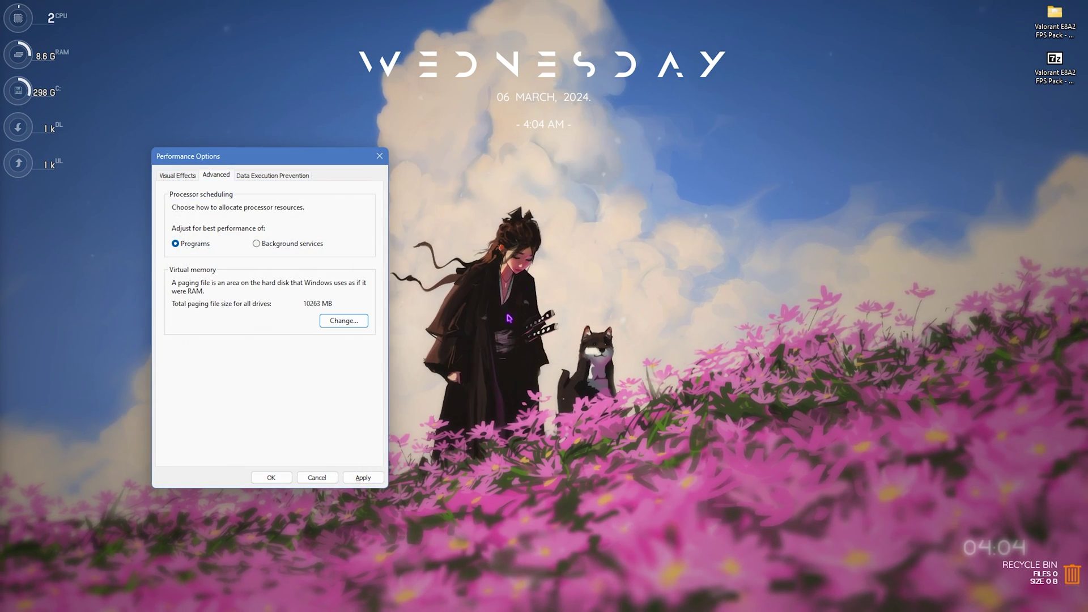
{"action": "left_click", "coordinate": [271, 478]}
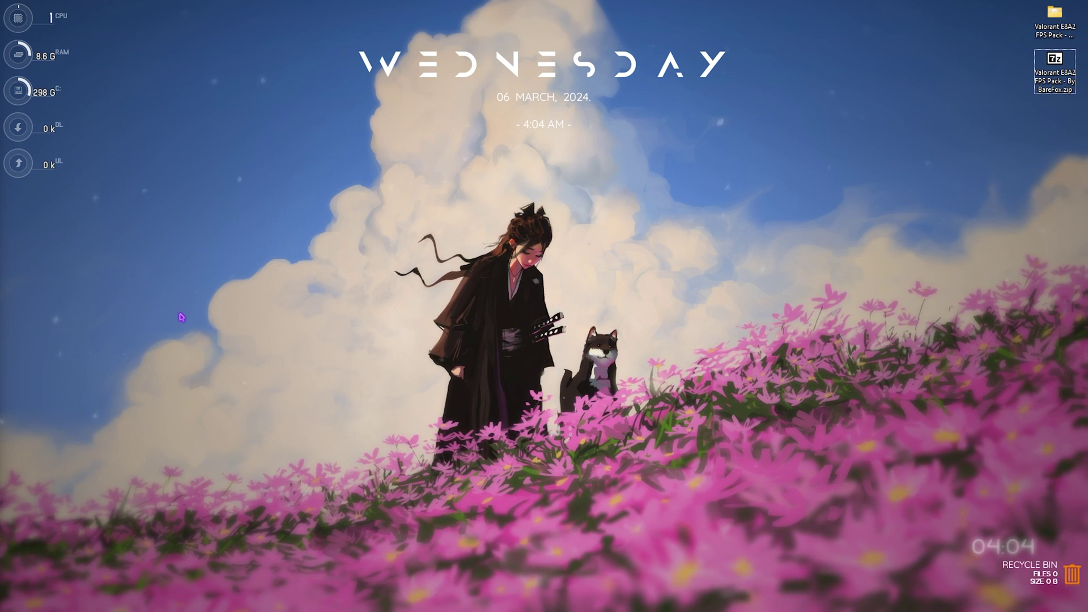
Launch gpedit and navigate to Administrative Templates > Windows Components > App Privacy.
{"action": "key", "text": "super+r"}
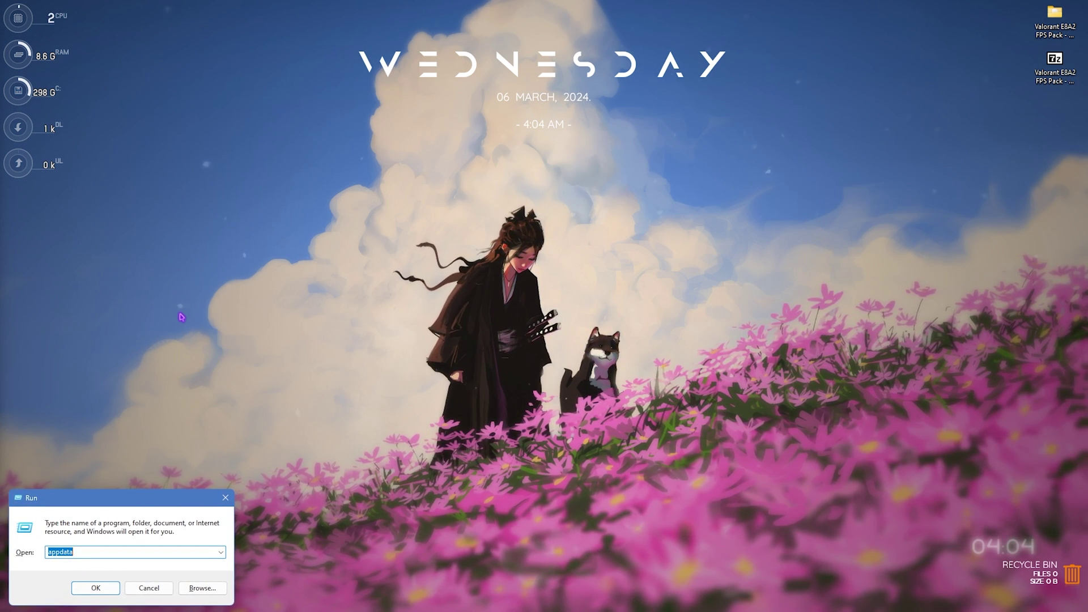
{"action": "type", "text": "gpedit.msc"}
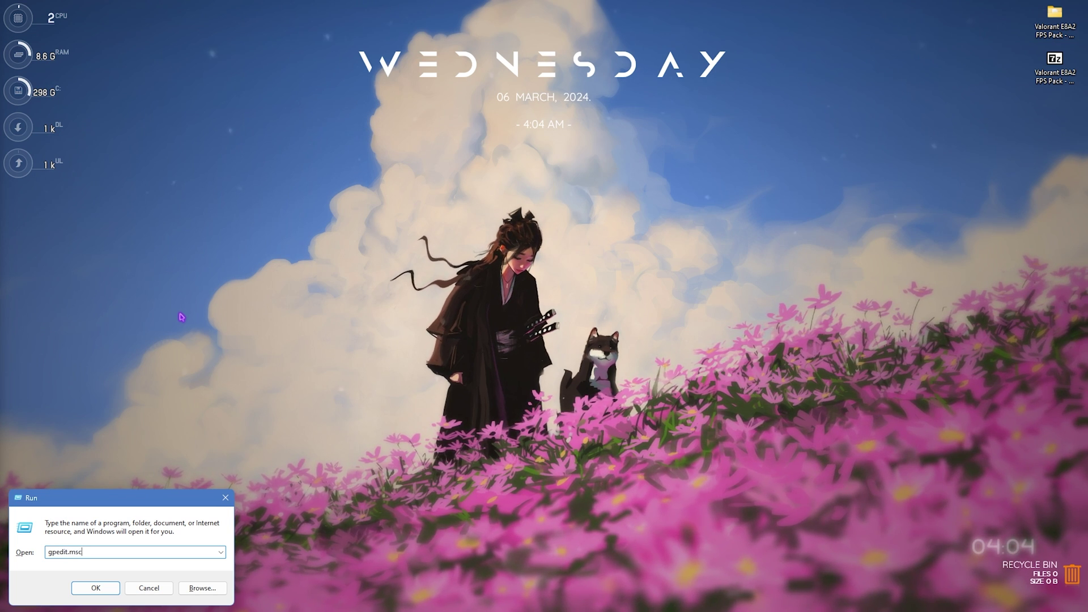
{"action": "key", "text": "Return"}
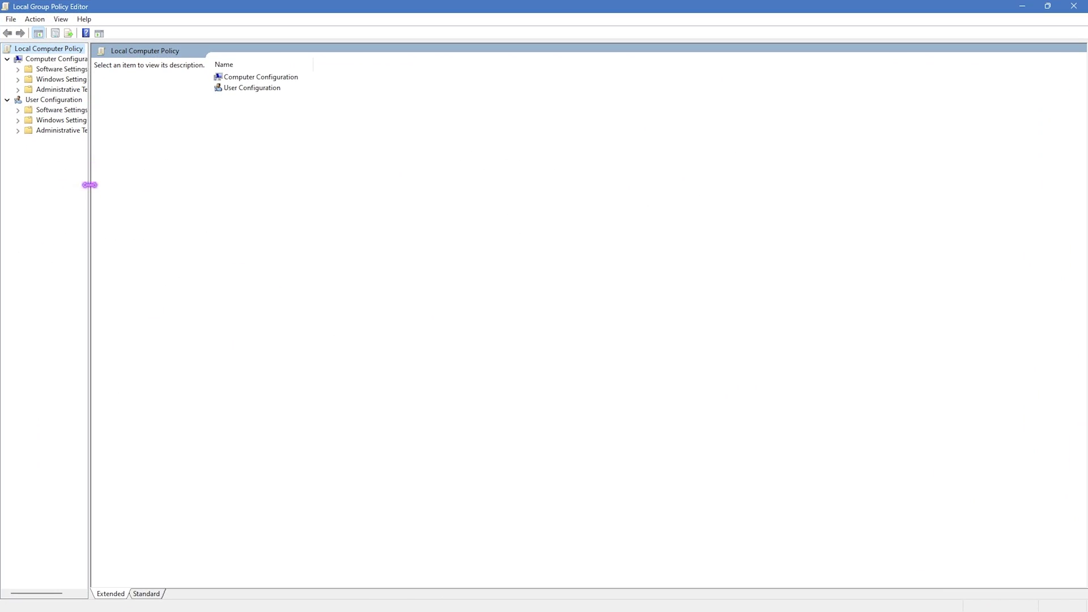
{"action": "left_click_drag", "start_coordinate": [91, 186], "coordinate": [238, 191]}
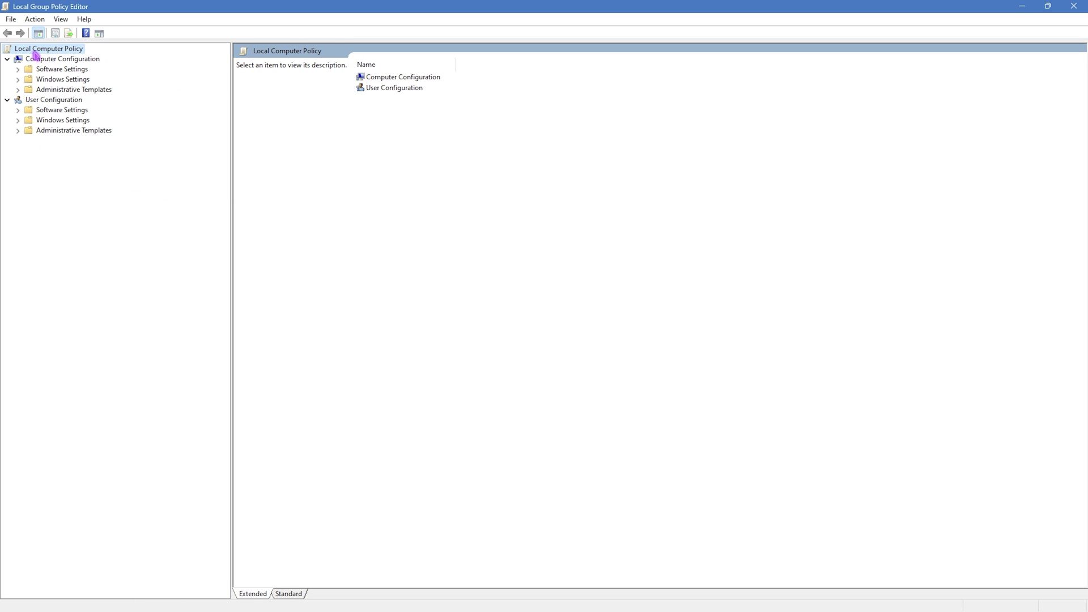
{"action": "left_click", "coordinate": [18, 89]}
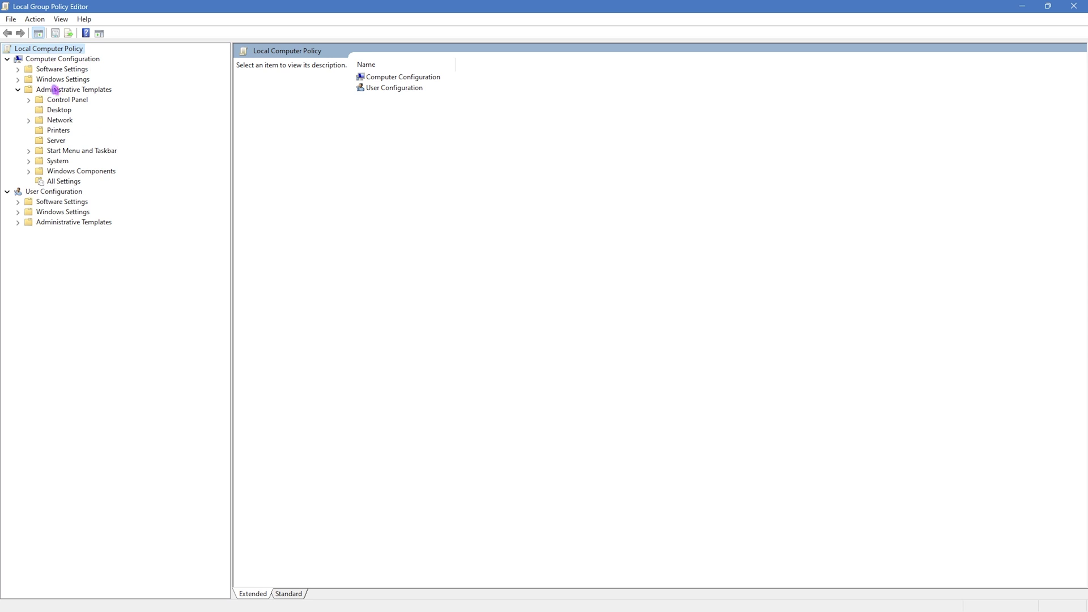
{"action": "left_click", "coordinate": [29, 171]}
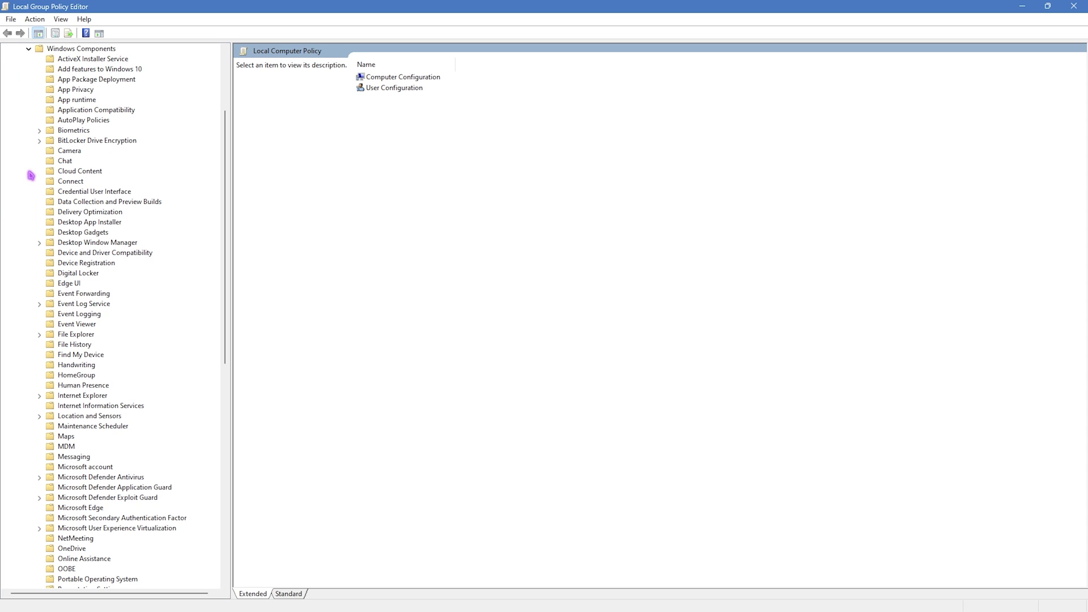
{"action": "left_click", "coordinate": [82, 91]}
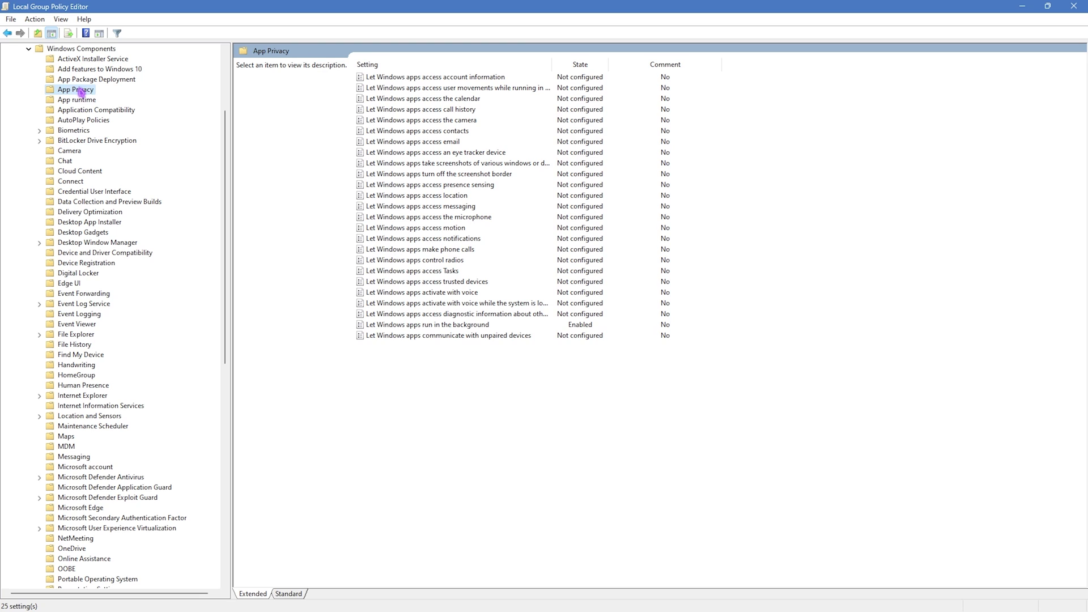
Set 'Let Windows apps run in the background' to Force Deny for all apps and apply.
{"action": "left_click", "coordinate": [404, 326]}
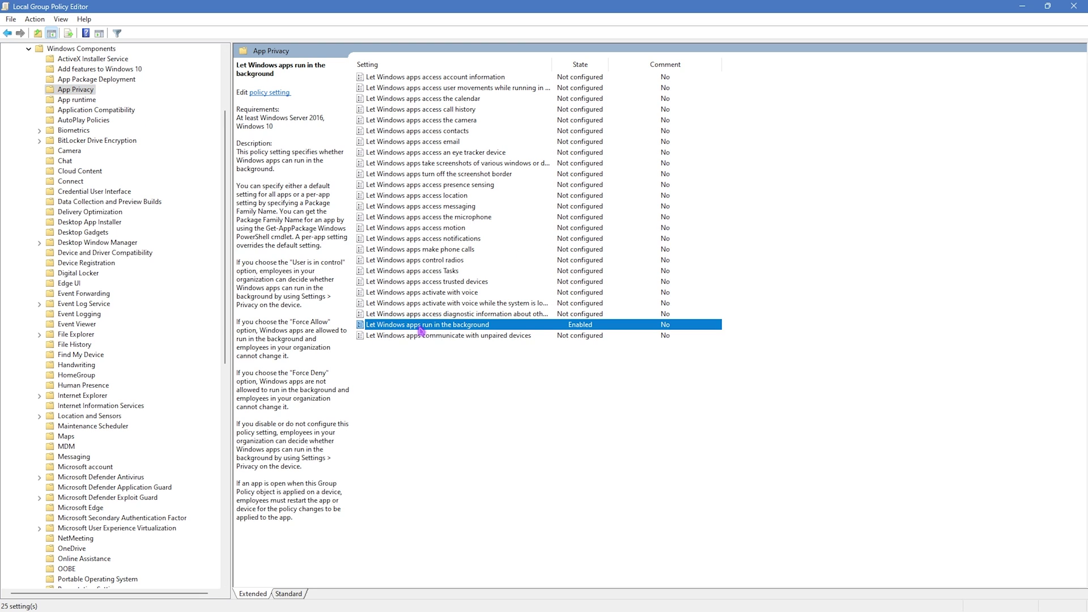
{"action": "double_click", "coordinate": [419, 325]}
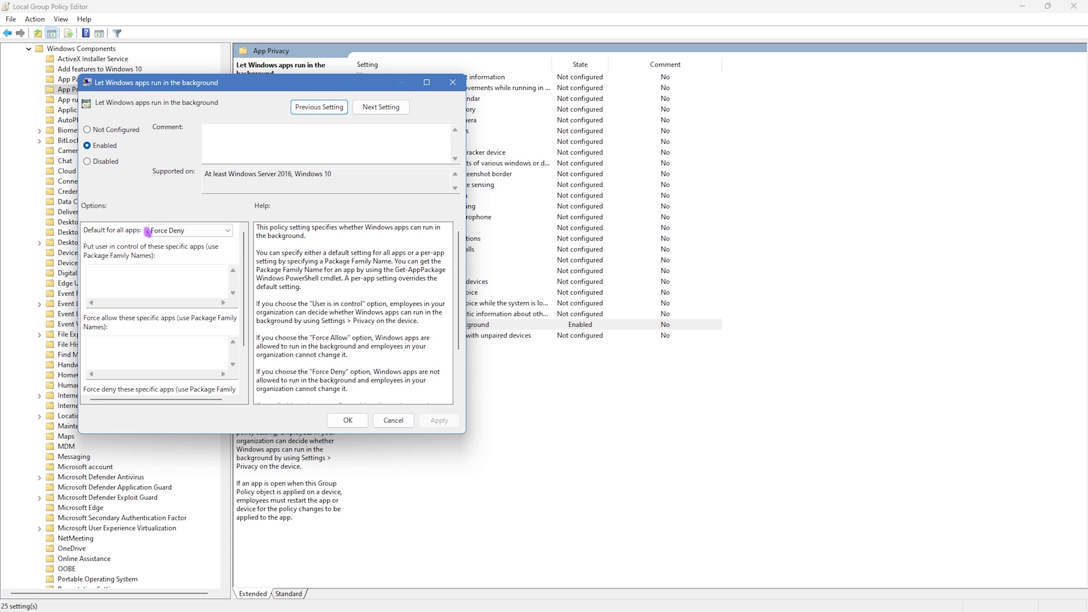
{"action": "left_click", "coordinate": [173, 230]}
{"action": "left_click", "coordinate": [173, 259]}
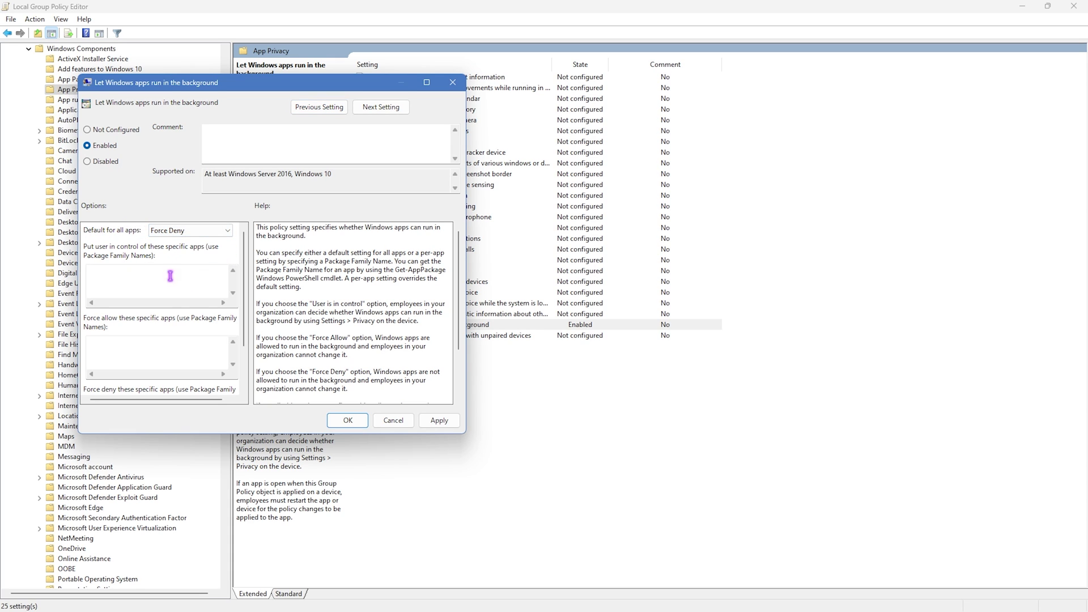
{"action": "left_click", "coordinate": [439, 419]}
{"action": "left_click", "coordinate": [347, 420]}
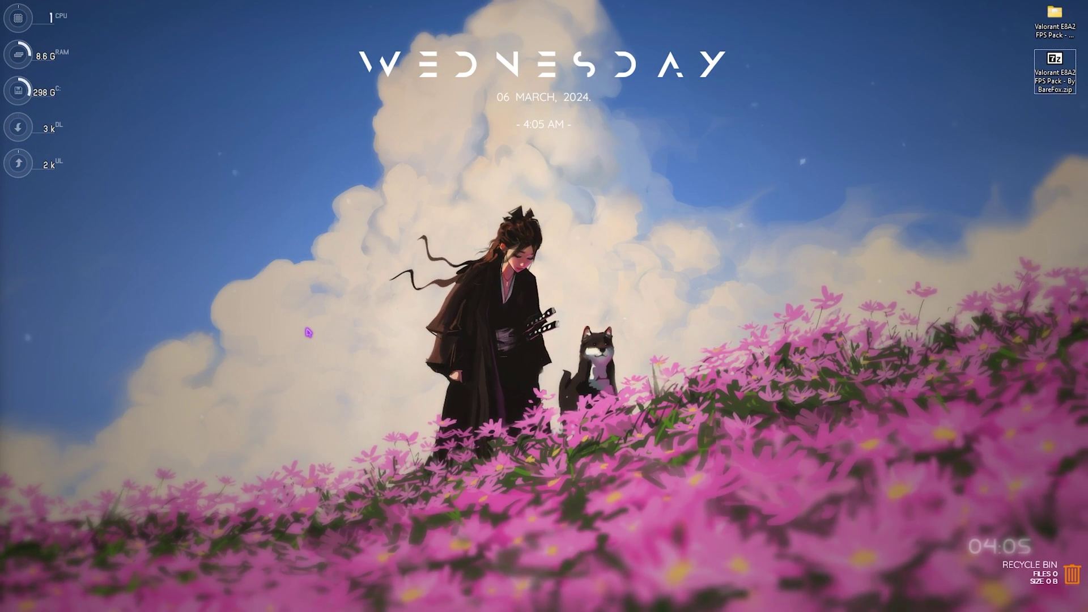
Disable XMouseButtonControl.exe in Task Manager's Startup apps list.
{"action": "left_click", "coordinate": [307, 332]}
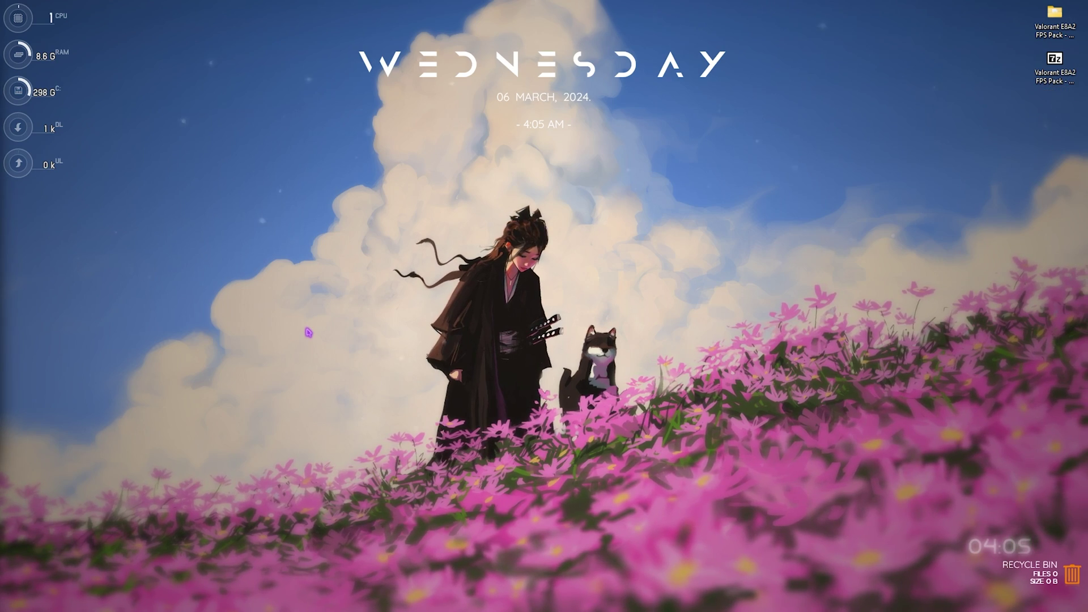
{"action": "key", "text": "ctrl+shift+Escape"}
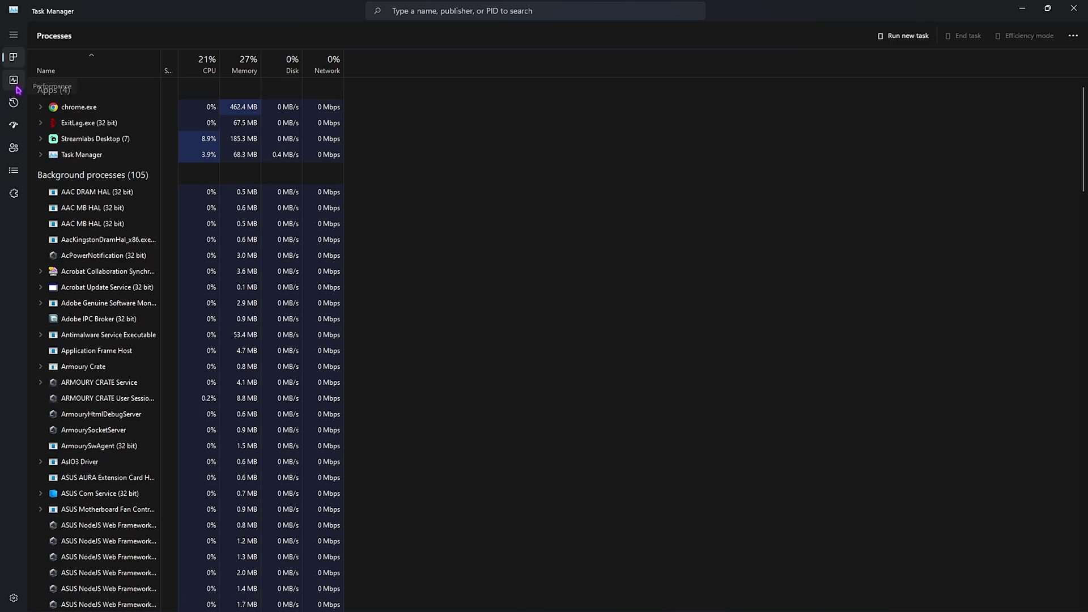
{"action": "left_click", "coordinate": [14, 125]}
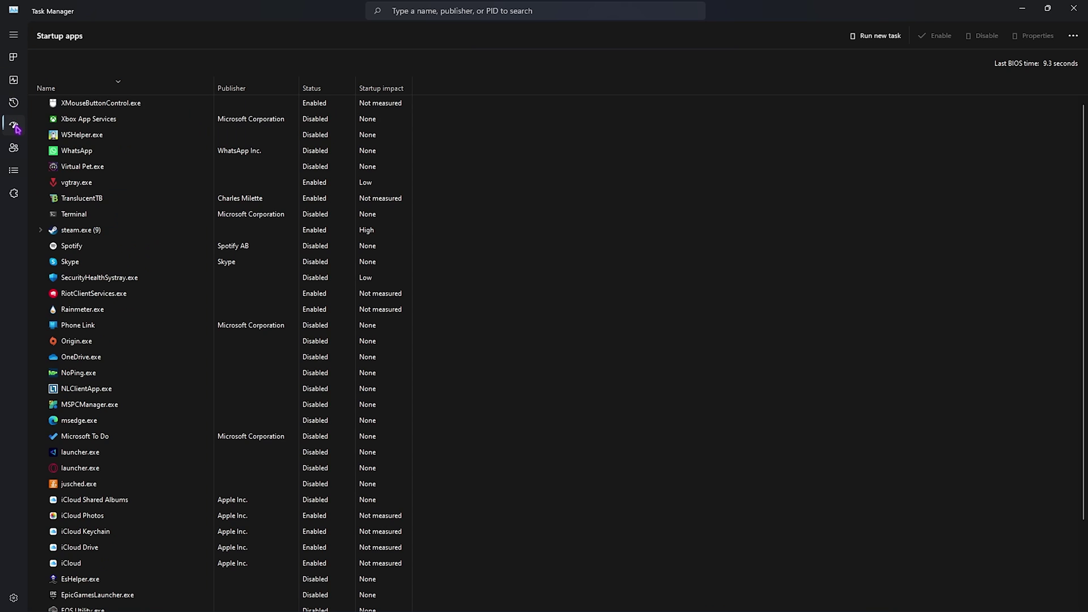
{"action": "scroll", "coordinate": [215, 274], "scroll_direction": "down", "scroll_amount": 3}
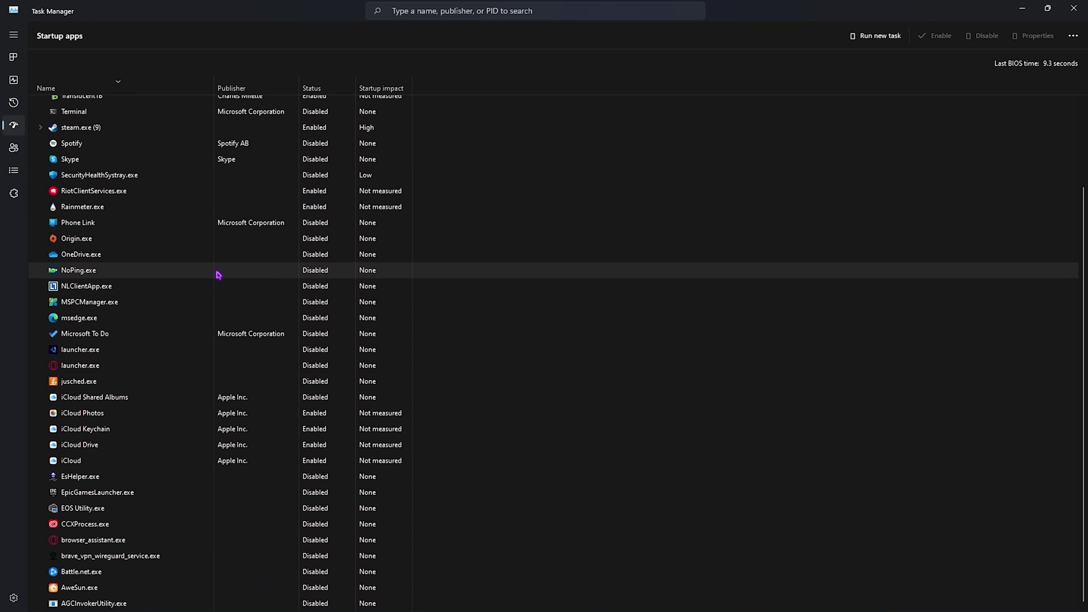
{"action": "scroll", "coordinate": [218, 275], "scroll_direction": "up", "scroll_amount": 3}
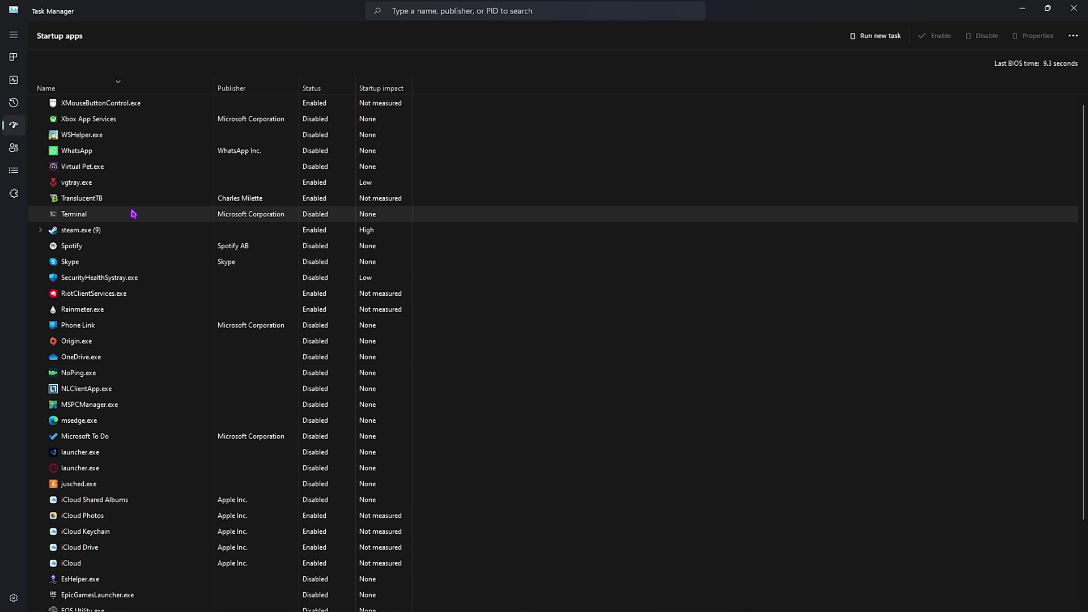
{"action": "right_click", "coordinate": [120, 103]}
{"action": "left_click", "coordinate": [160, 113]}
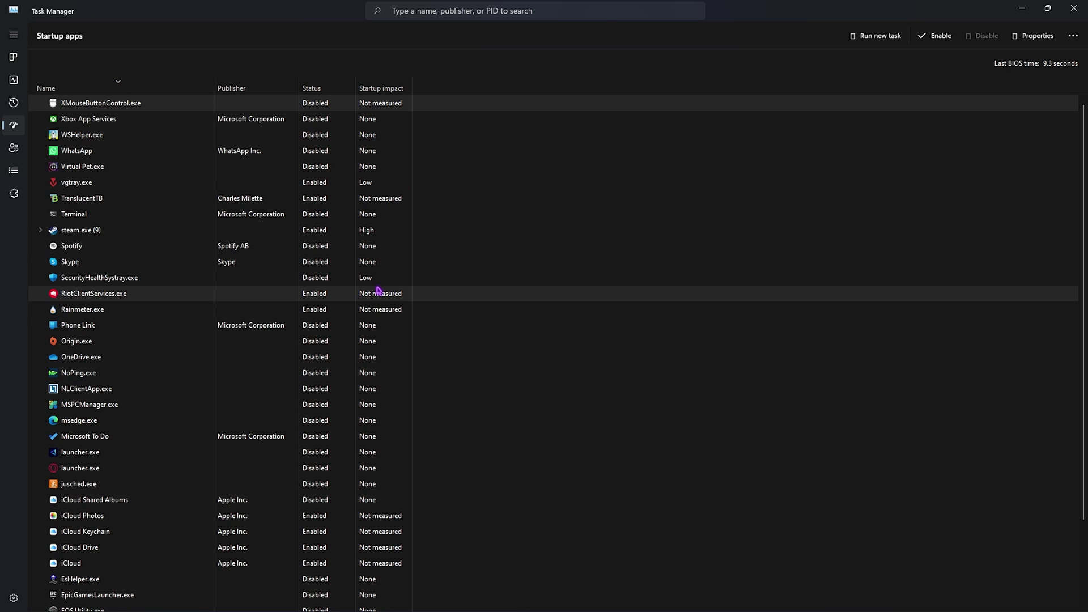
{"action": "mouse_move", "coordinate": [378, 290]}
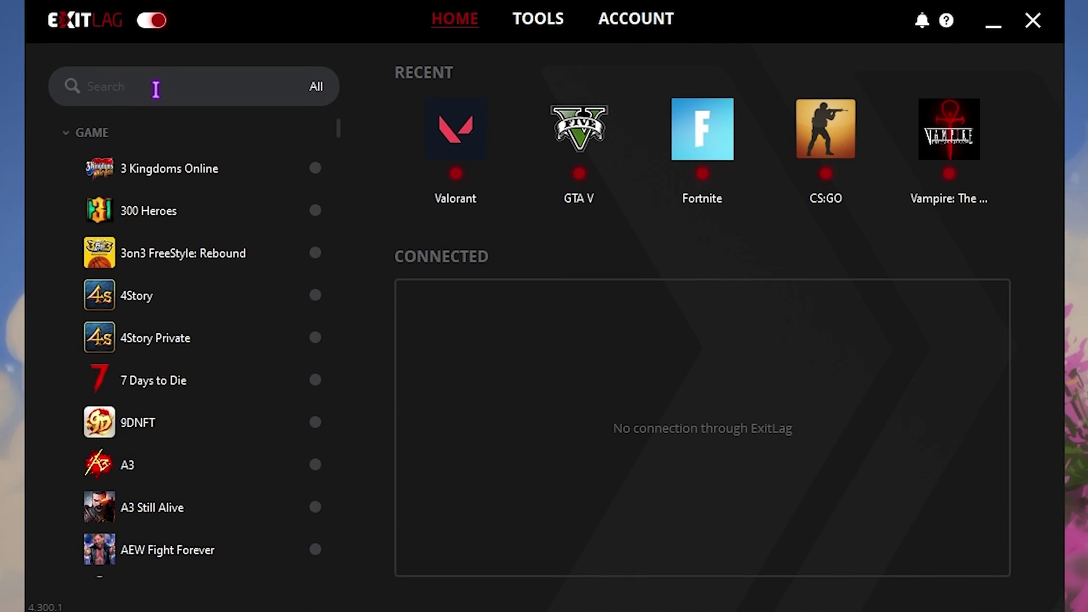
Search 'Valor', pick Valorant, set the game region to IN Mumbai01, and apply routes.
{"action": "left_click", "coordinate": [232, 95]}
{"action": "type", "text": "Valor"}
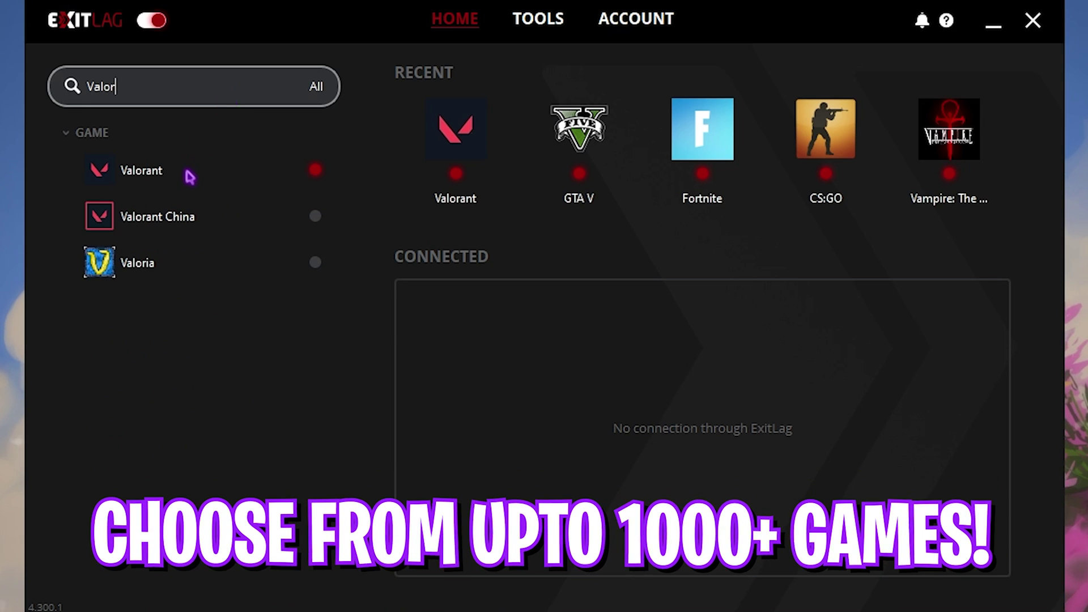
{"action": "left_click", "coordinate": [187, 174]}
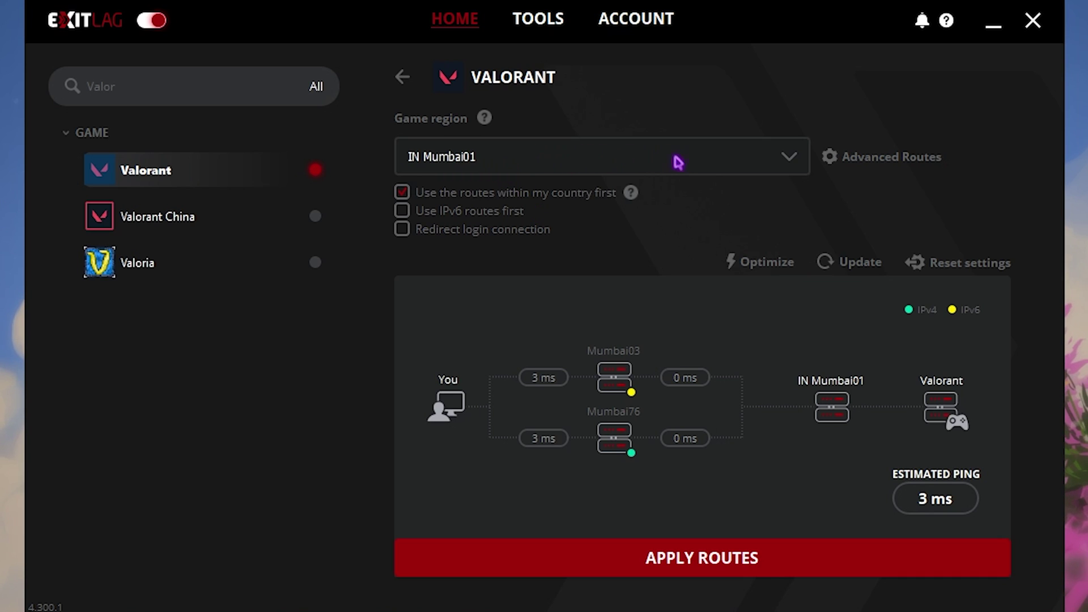
{"action": "left_click", "coordinate": [442, 168]}
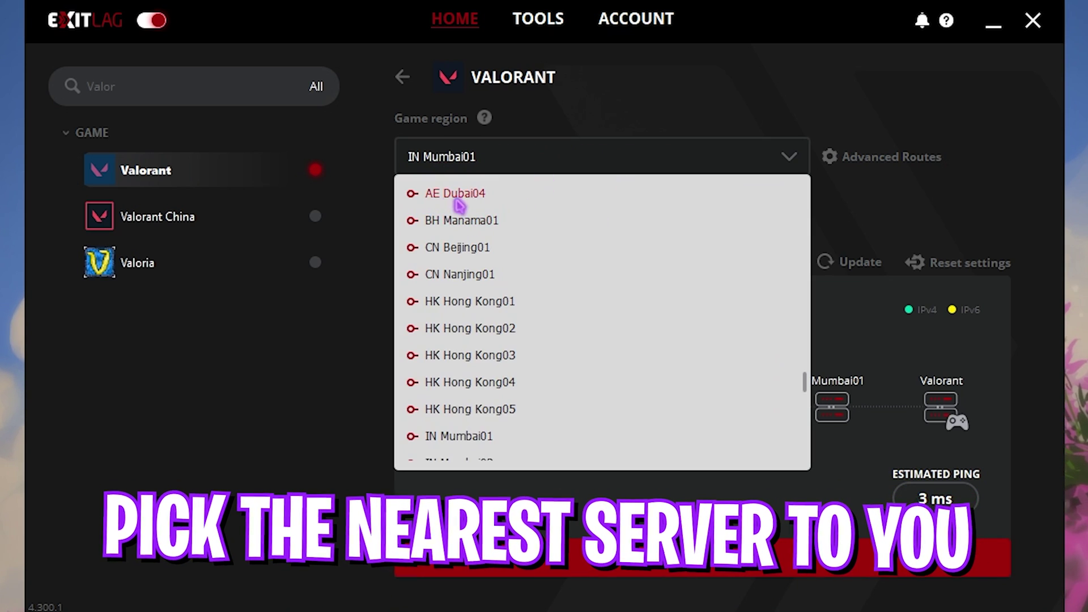
{"action": "scroll", "coordinate": [513, 266], "scroll_direction": "down", "scroll_amount": 3}
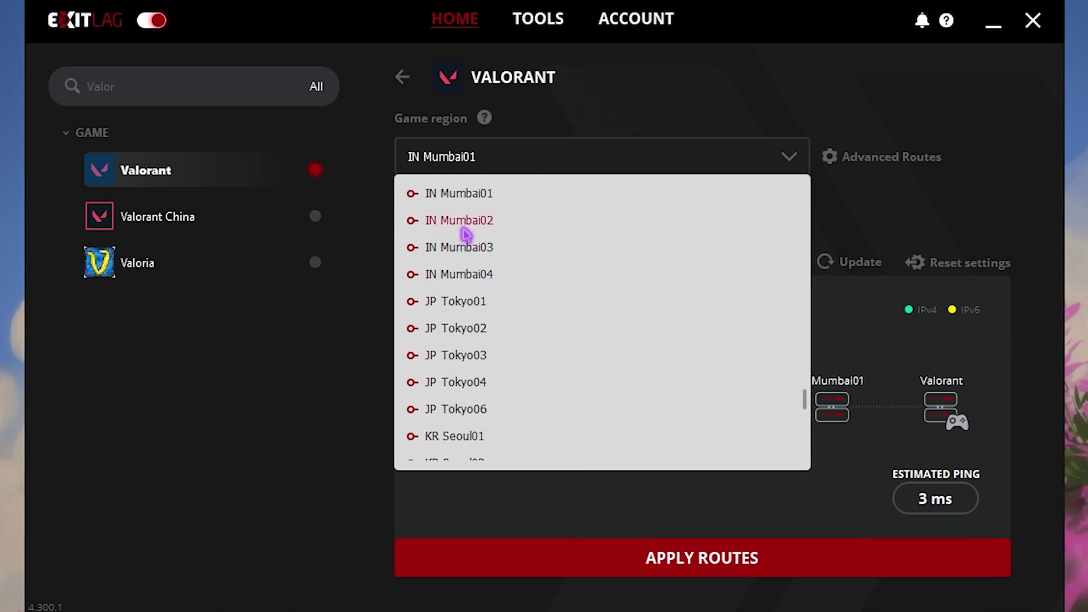
{"action": "scroll", "coordinate": [470, 249], "scroll_direction": "up", "scroll_amount": 1}
{"action": "left_click", "coordinate": [481, 276]}
{"action": "left_click", "coordinate": [465, 169]}
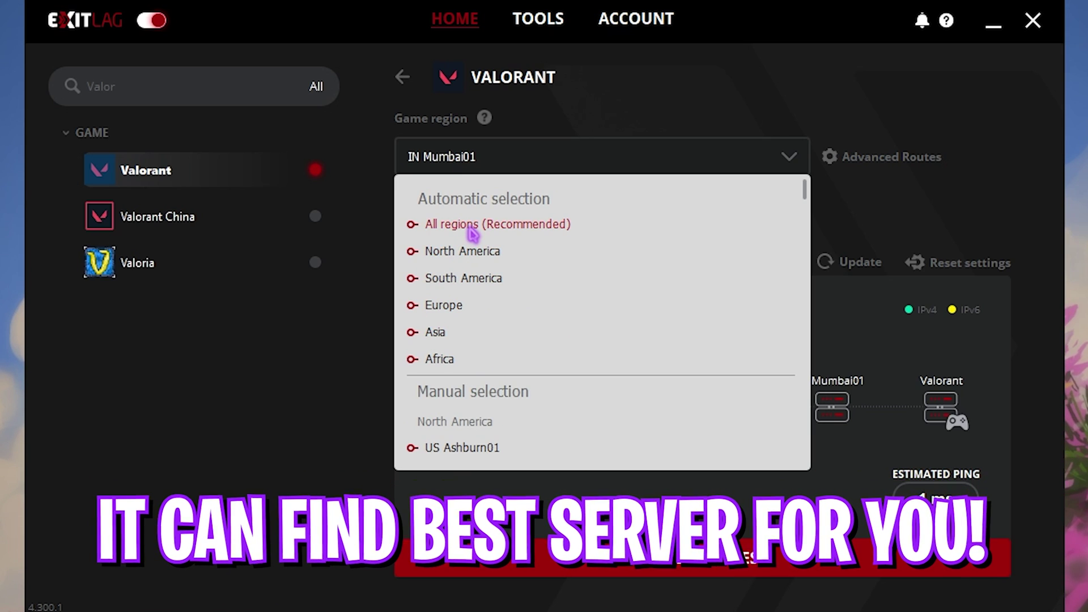
{"action": "left_click", "coordinate": [411, 220]}
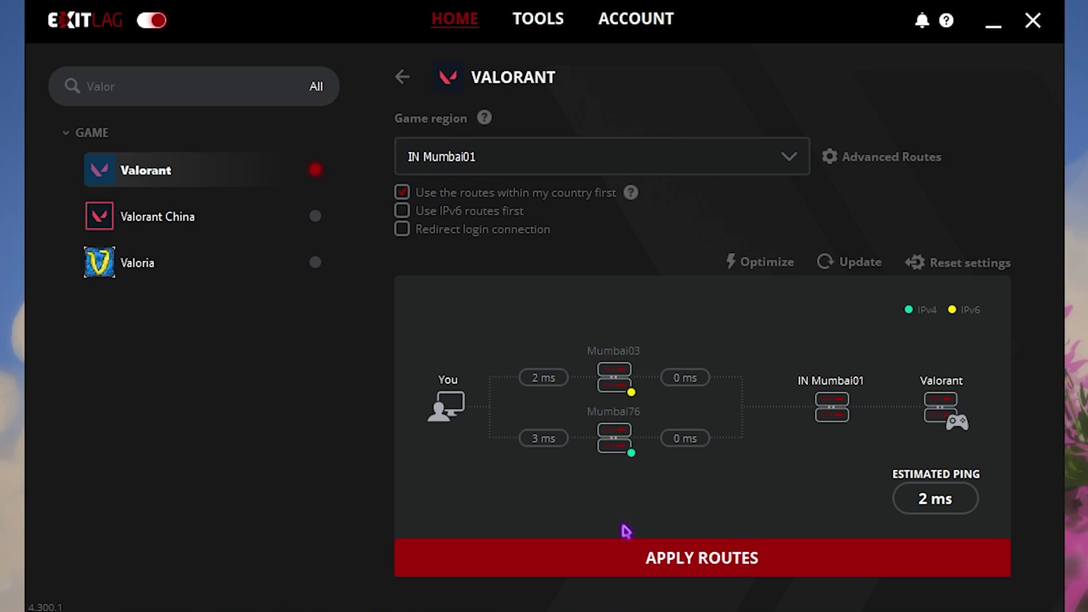
{"action": "left_click", "coordinate": [631, 543]}
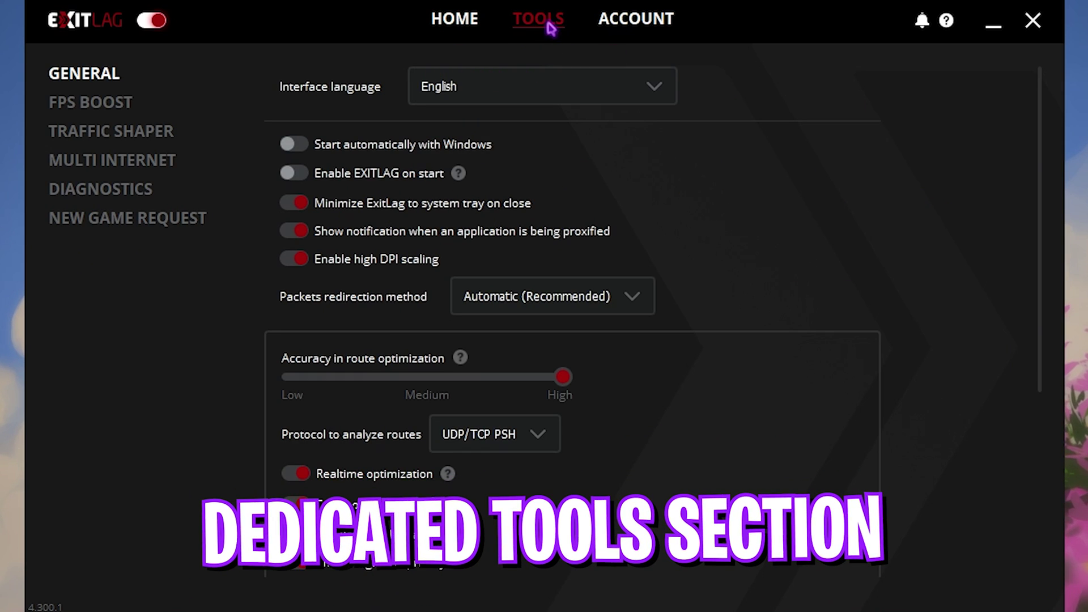
Open ExitLag's FPS Boost tool and scroll through its toggles.
{"action": "left_click", "coordinate": [108, 107]}
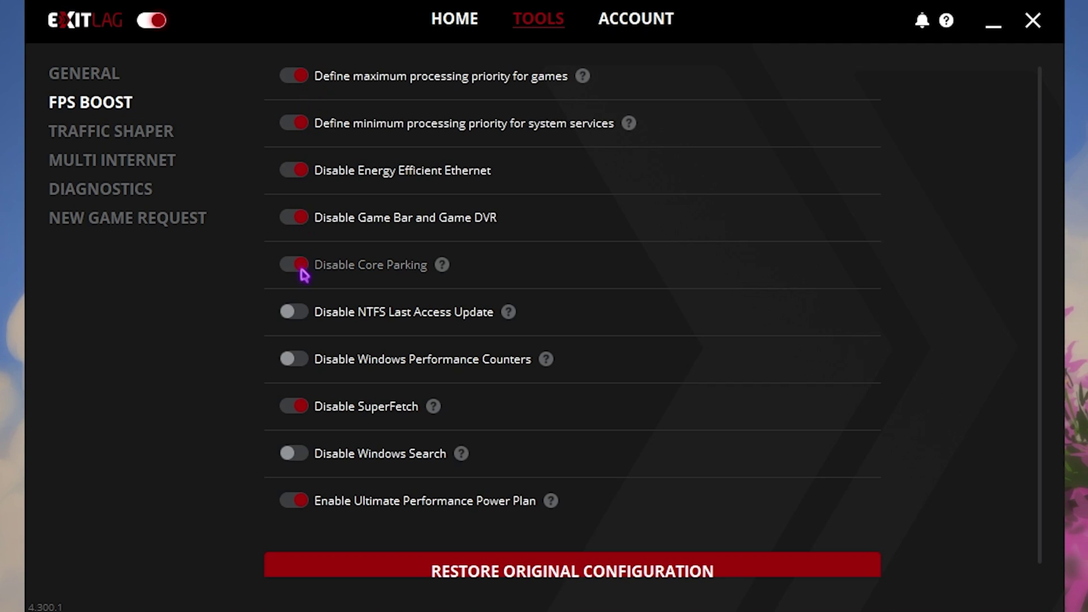
{"action": "scroll", "coordinate": [302, 514], "scroll_direction": "down", "scroll_amount": 1}
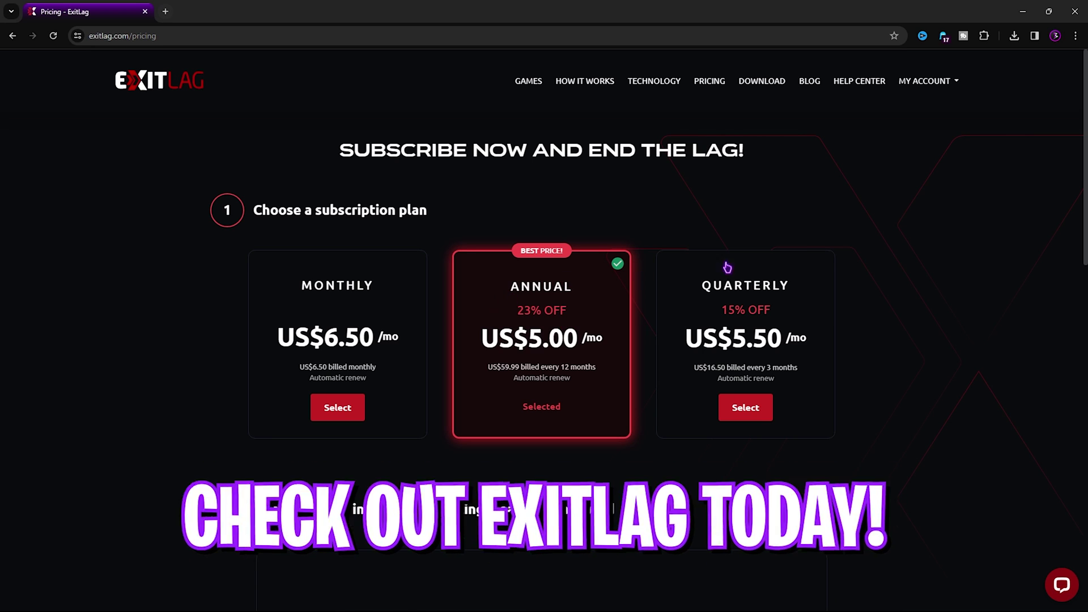
Minimize the browser and select the Local Disk (C:) drive in System Protection.
{"action": "left_click", "coordinate": [1022, 11]}
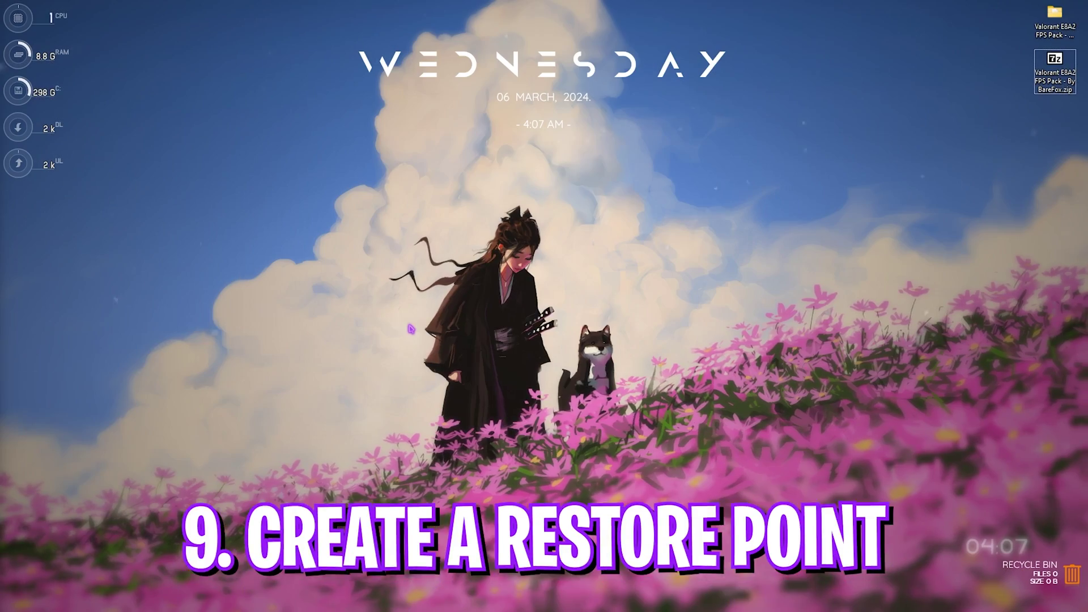
{"action": "key", "text": "super"}
{"action": "type", "text": "calculator"}
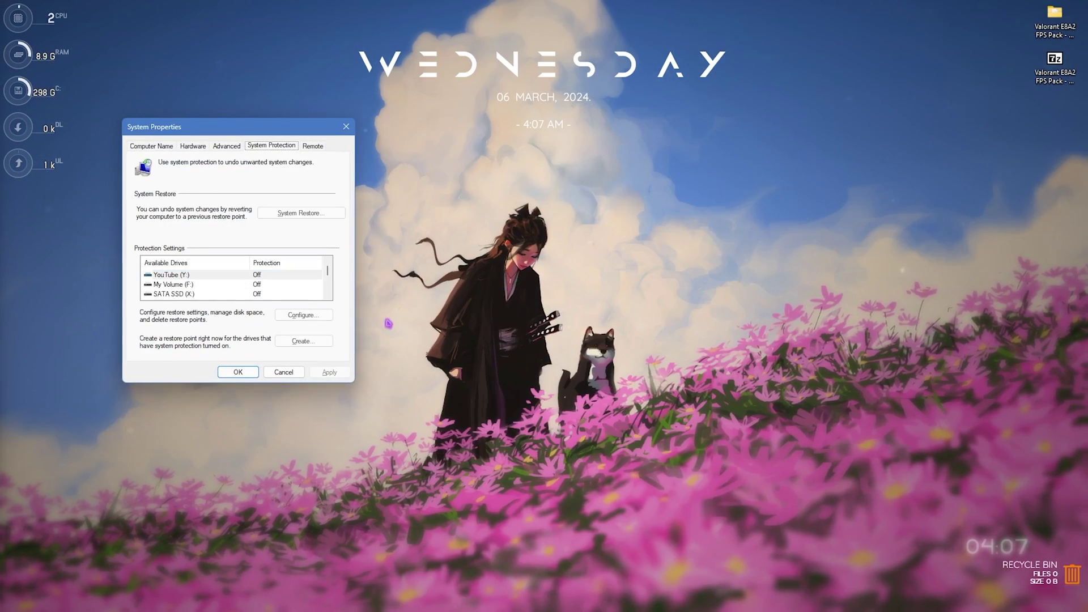
{"action": "scroll", "coordinate": [226, 286], "scroll_direction": "down", "scroll_amount": 1}
{"action": "left_click", "coordinate": [187, 293]}
Create a restore point named 'Valorant', dismiss the success message, and close System Properties.
{"action": "left_click", "coordinate": [303, 341]}
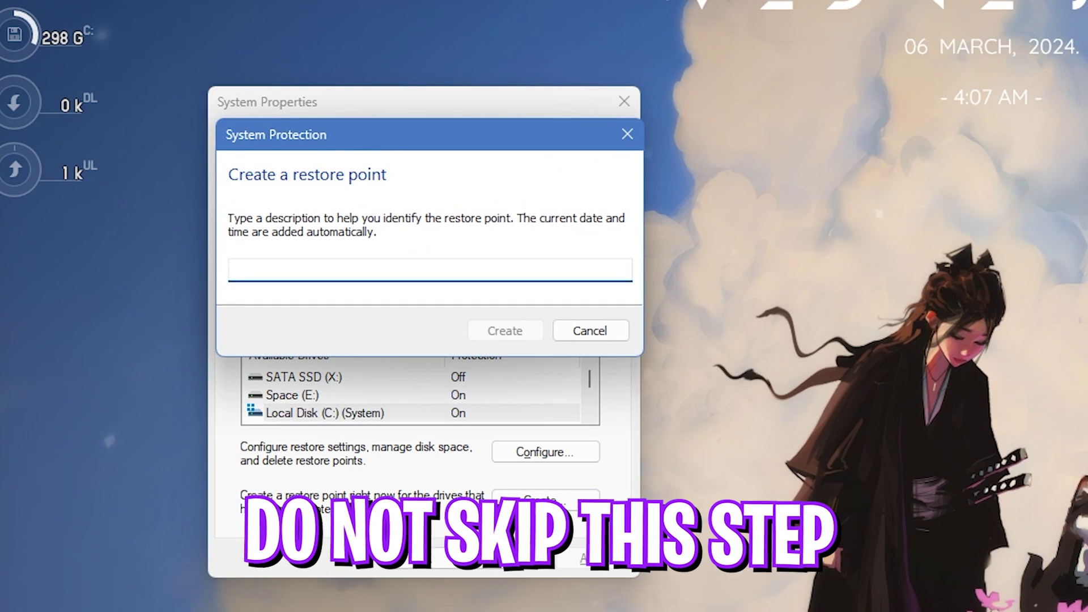
{"action": "type", "text": "Valorant"}
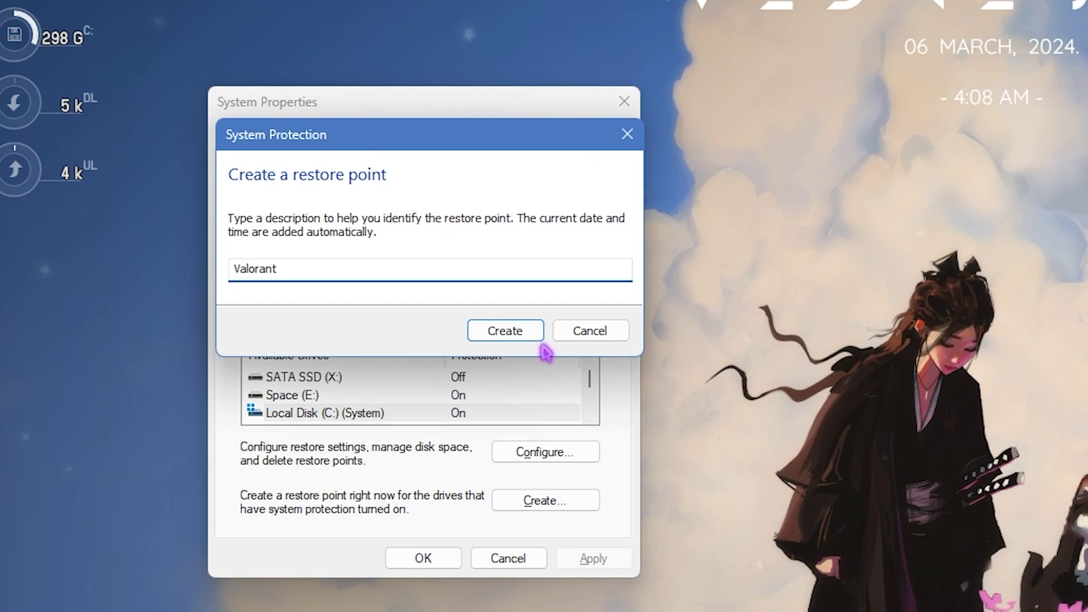
{"action": "left_click", "coordinate": [513, 325]}
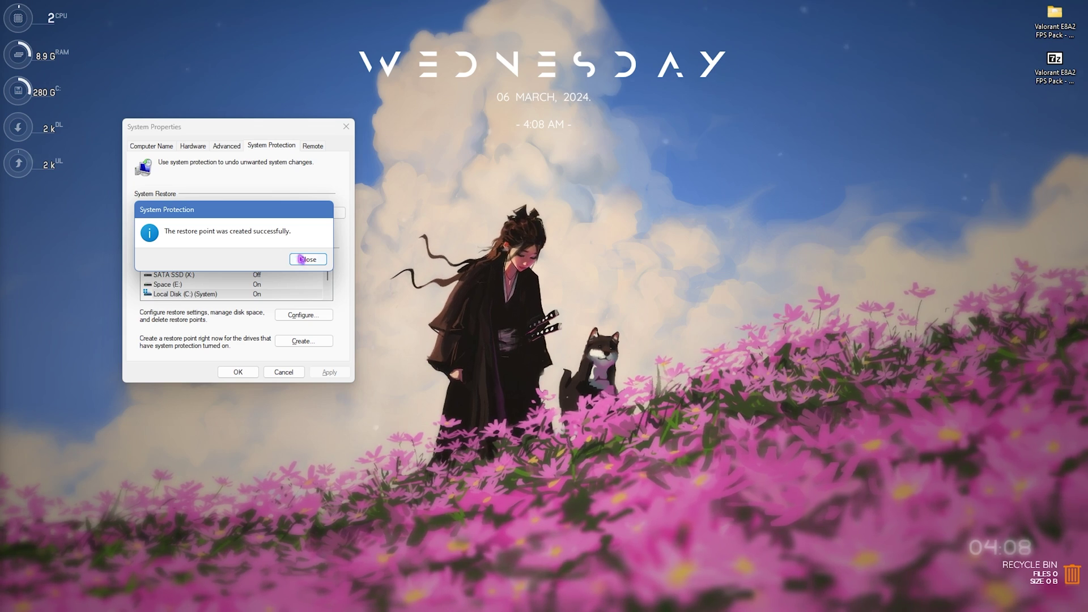
{"action": "left_click", "coordinate": [307, 258]}
{"action": "left_click", "coordinate": [344, 132]}
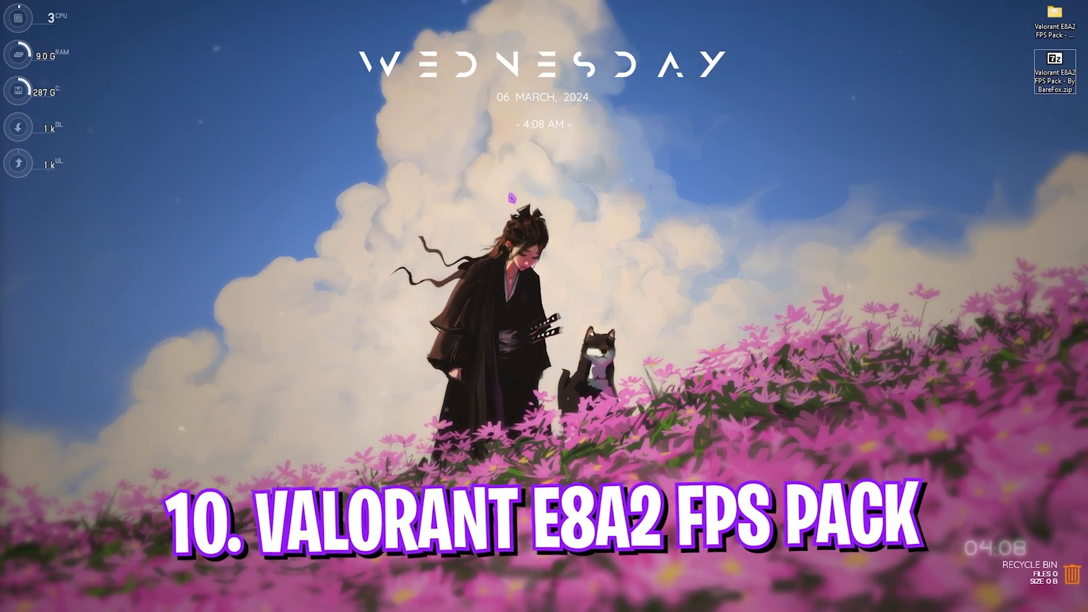
Open the Valorant E8A2 FPS Pack and browse the 1- CPU Priority AMD and INTEL folders.
{"action": "left_click_drag", "start_coordinate": [968, 119], "coordinate": [1064, 17]}
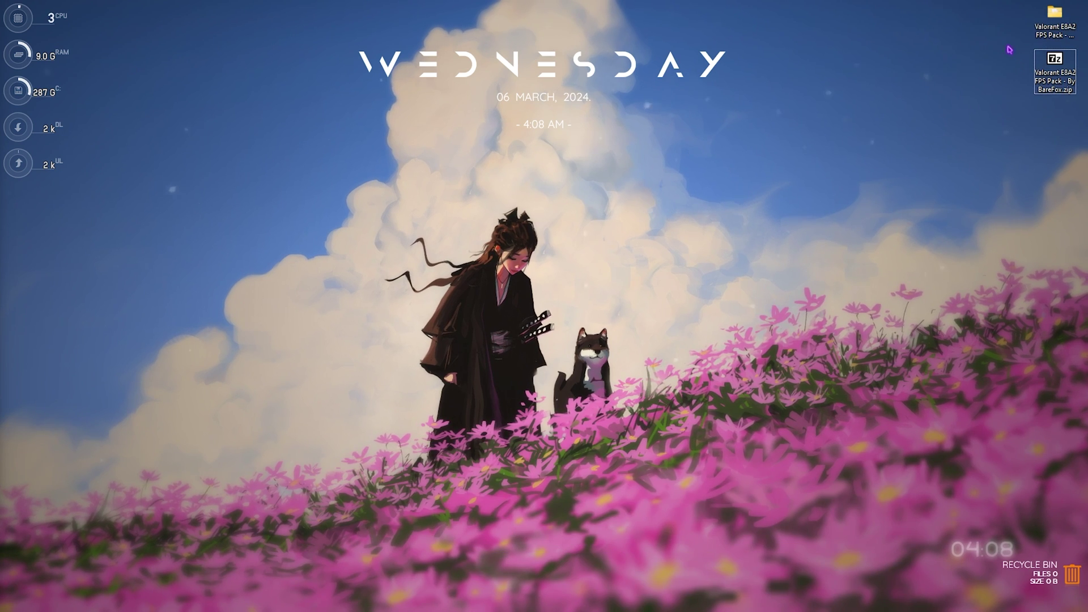
{"action": "double_click", "coordinate": [1054, 14]}
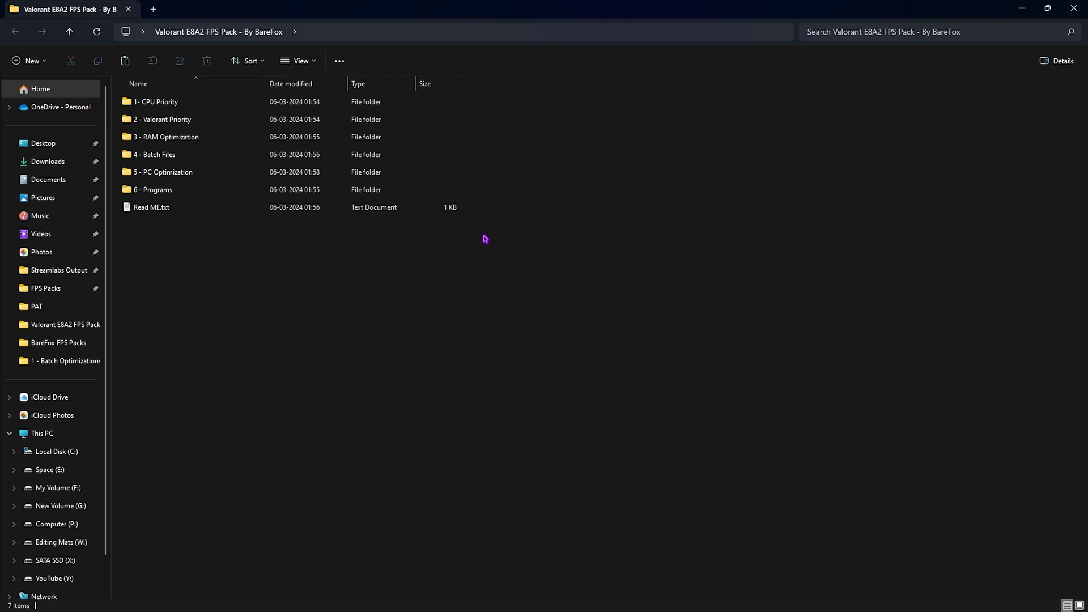
{"action": "double_click", "coordinate": [175, 107]}
{"action": "left_click_drag", "start_coordinate": [184, 158], "coordinate": [163, 106]}
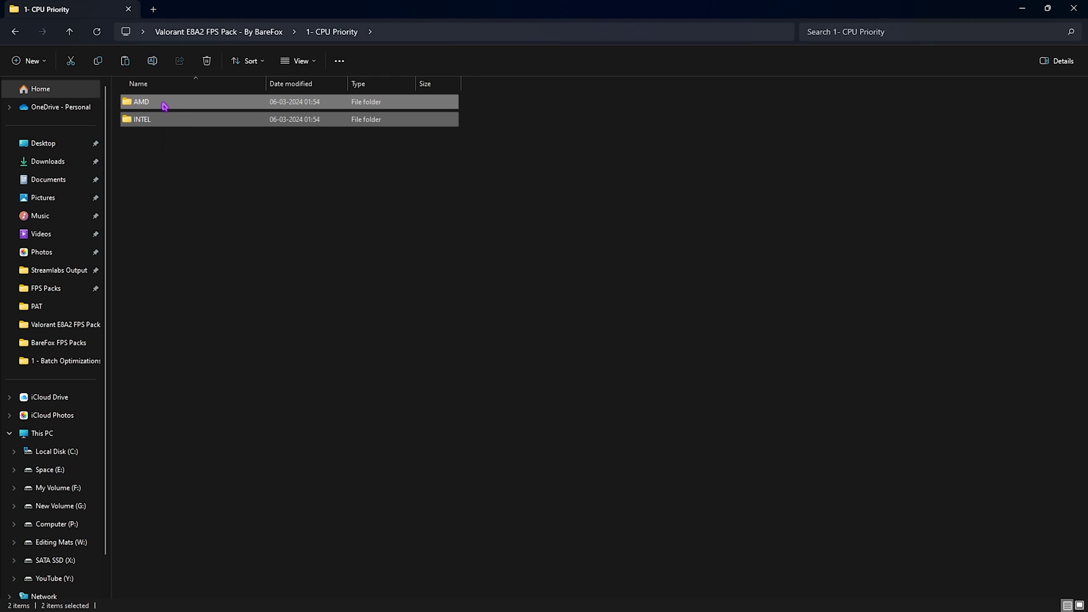
{"action": "left_click", "coordinate": [177, 173]}
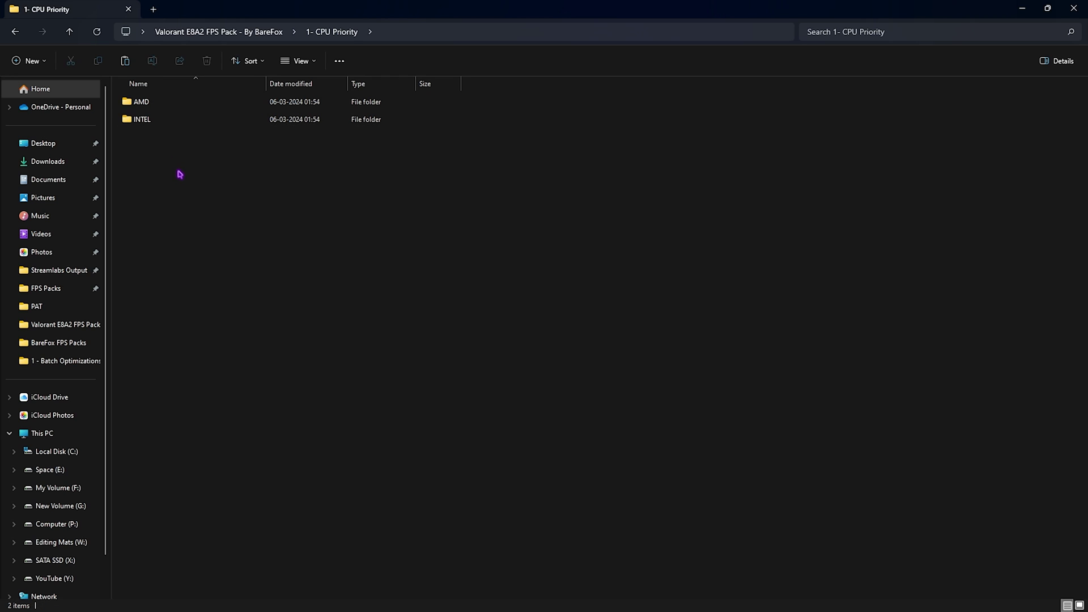
{"action": "double_click", "coordinate": [166, 108]}
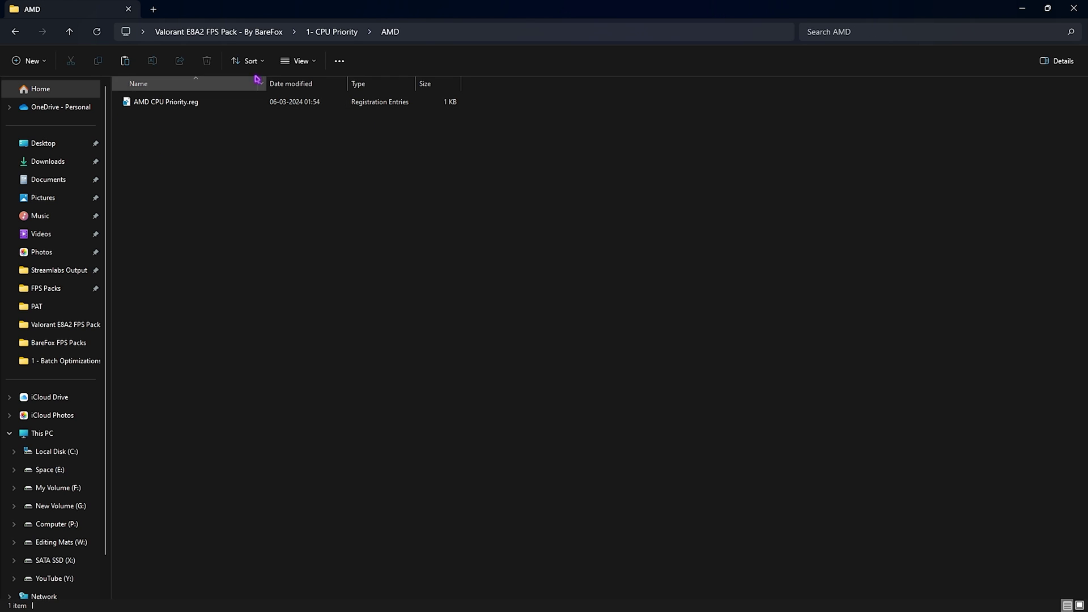
{"action": "left_click", "coordinate": [345, 34]}
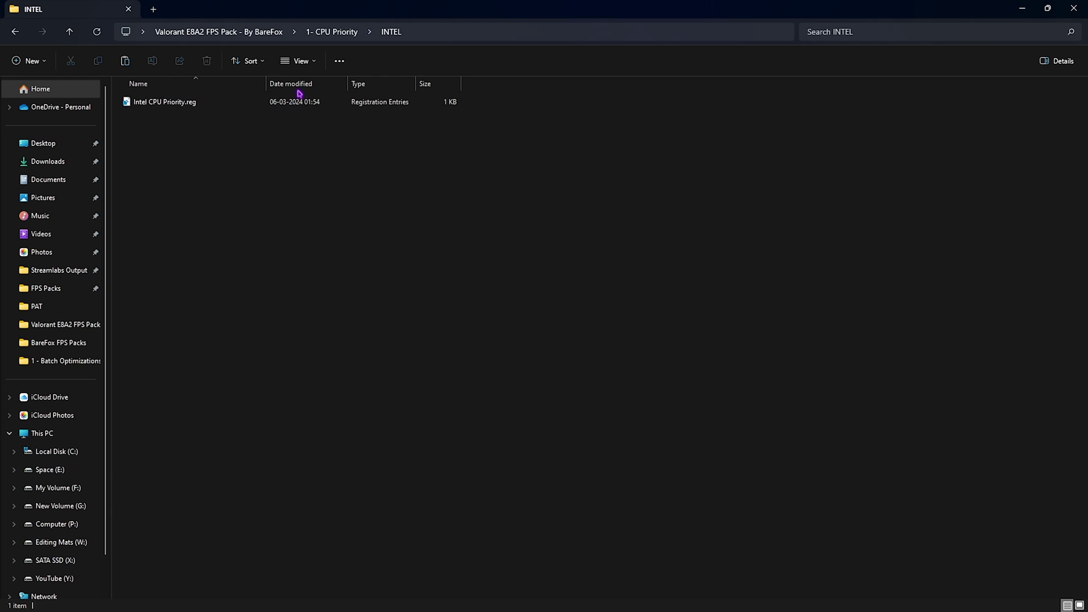
{"action": "left_click", "coordinate": [330, 34]}
{"action": "left_click", "coordinate": [257, 34]}
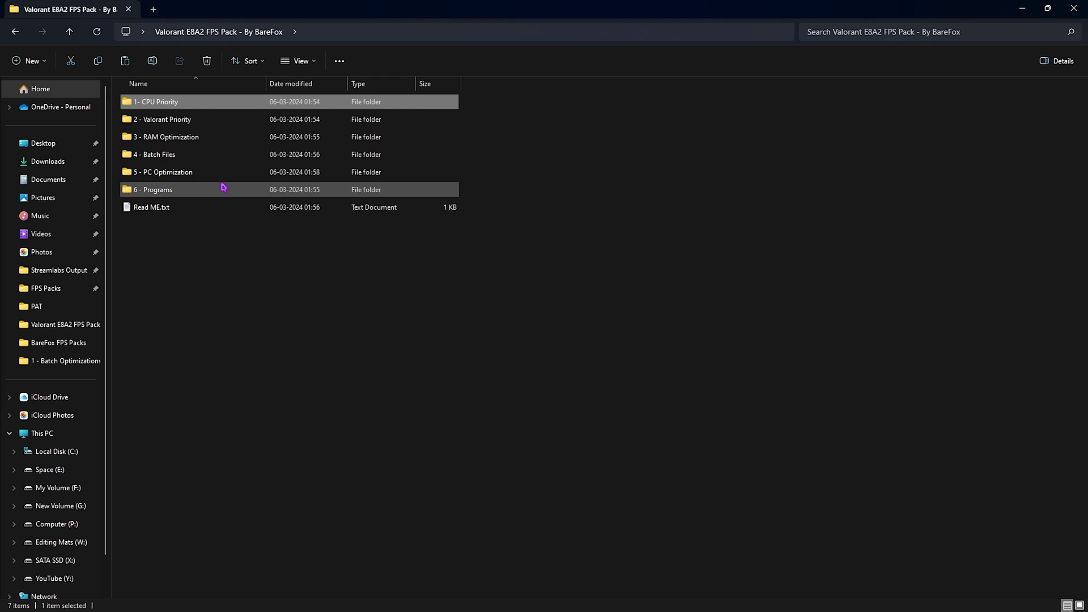
Open 2 - Valorant Priority and look over its Normal, Above Normal and High .reg files.
{"action": "mouse_move", "coordinate": [223, 187]}
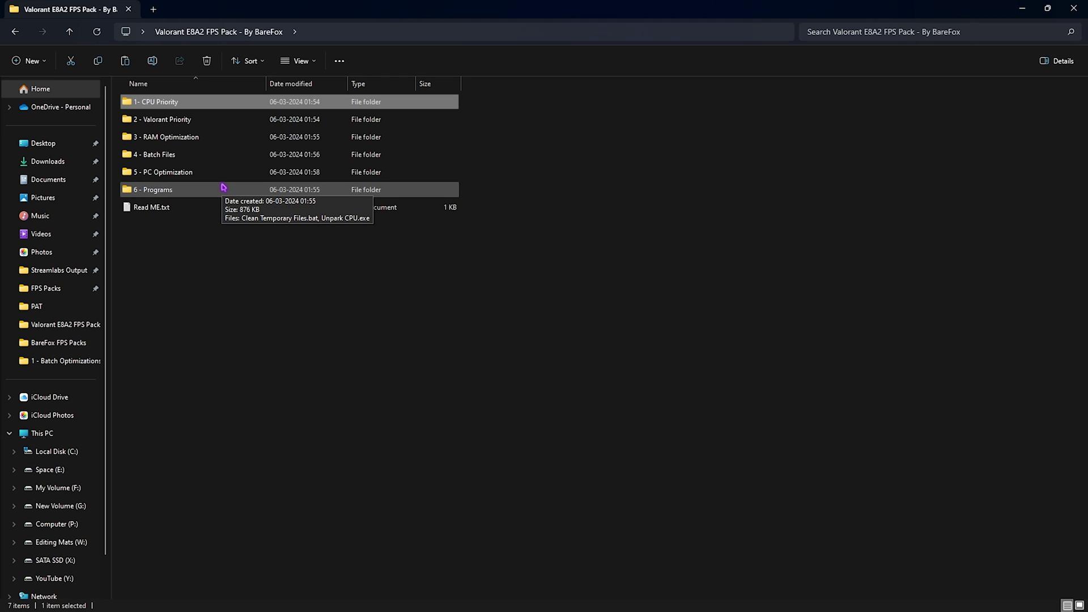
{"action": "double_click", "coordinate": [171, 119]}
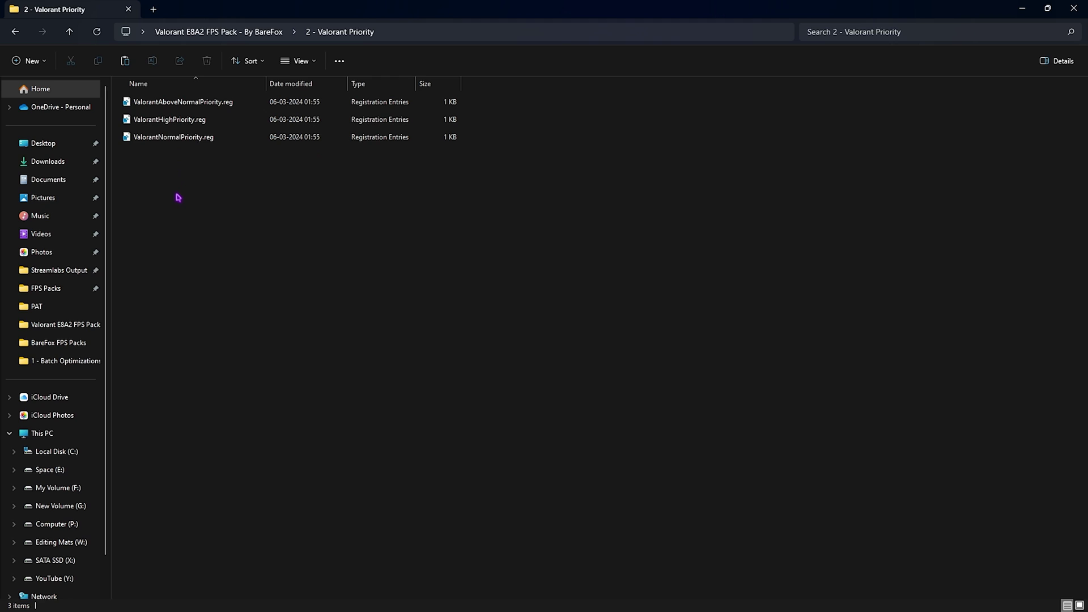
{"action": "left_click_drag", "start_coordinate": [187, 230], "coordinate": [164, 99]}
{"action": "left_click", "coordinate": [203, 251]}
{"action": "left_click", "coordinate": [179, 106]}
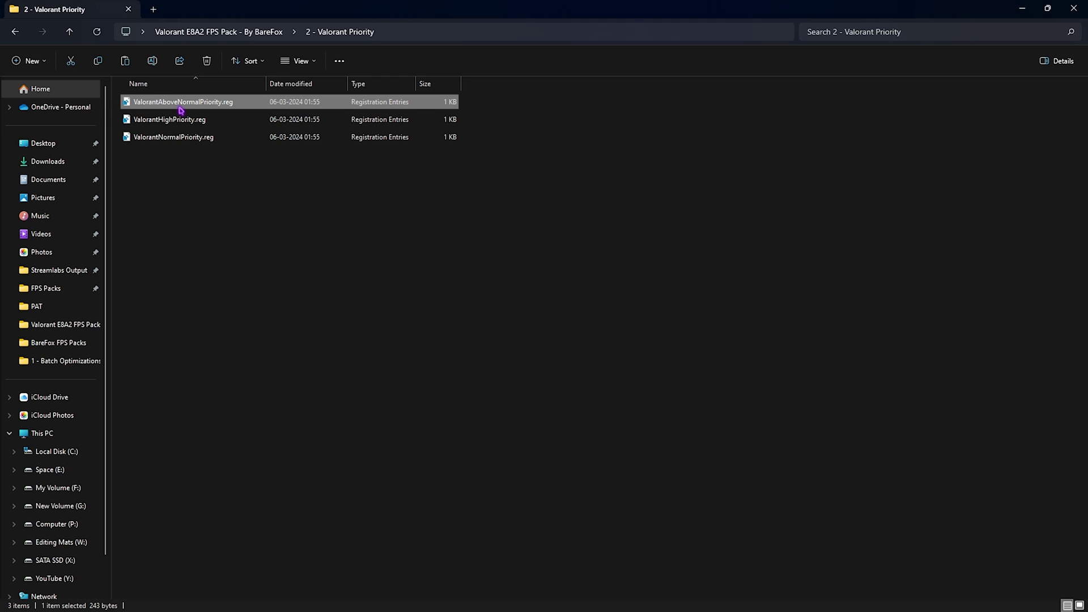
{"action": "left_click", "coordinate": [171, 141]}
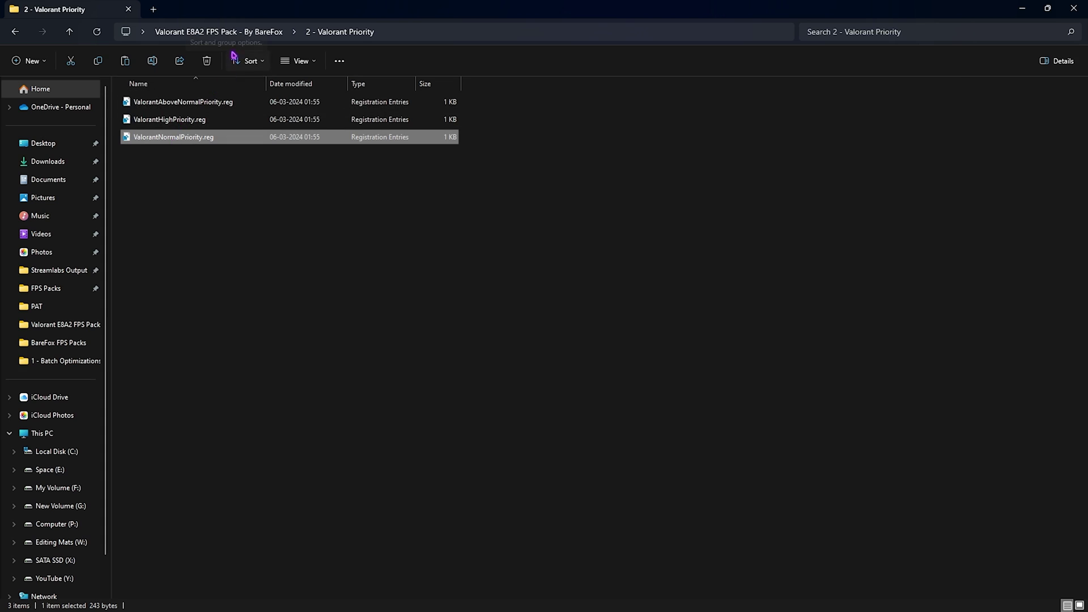
Review the 3 - RAM Optimization folder's 32GB Ram.reg, then the seven Batch Files scripts.
{"action": "key", "text": "alt+Up"}
{"action": "double_click", "coordinate": [165, 137]}
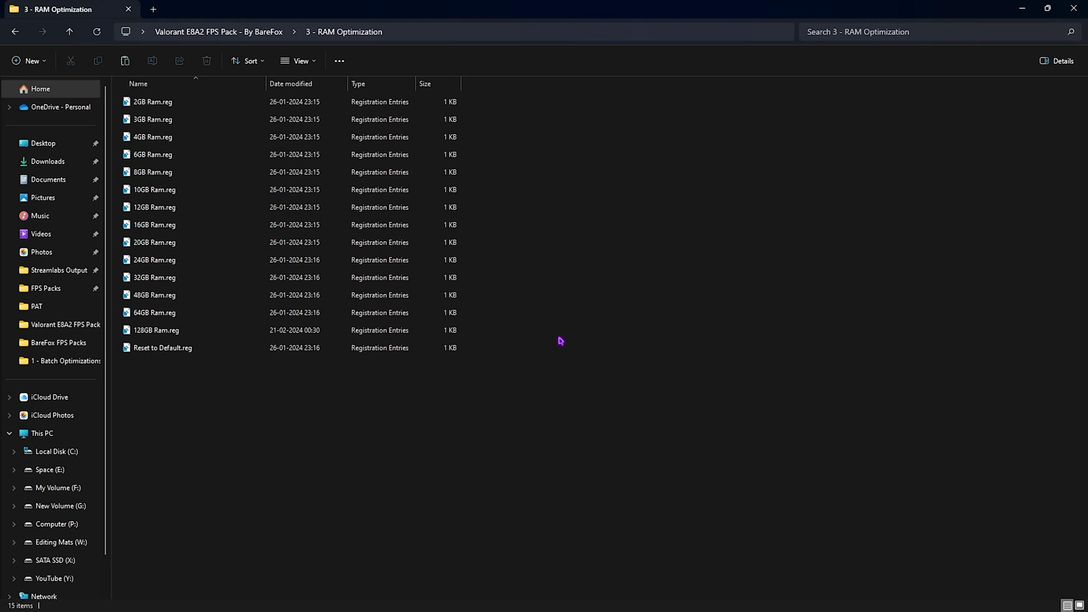
{"action": "left_click", "coordinate": [202, 279]}
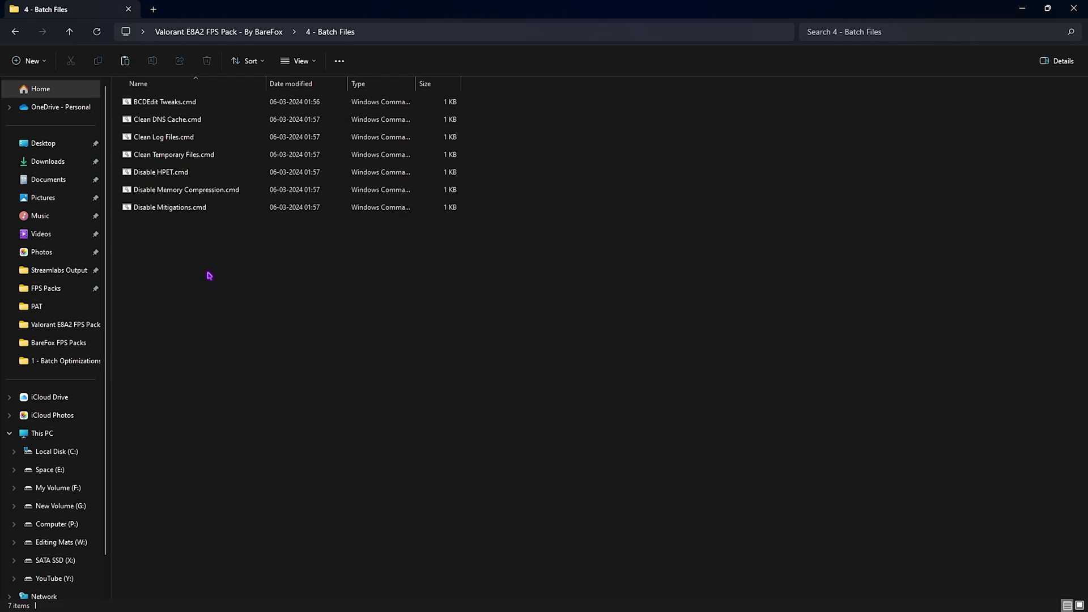
{"action": "left_click_drag", "start_coordinate": [209, 274], "coordinate": [174, 93]}
{"action": "left_click", "coordinate": [221, 295]}
Read BCDEdit Tweaks.cmd in Notepad, noting disabledynamictick and useplatformtick, then close it.
{"action": "left_click", "coordinate": [219, 102]}
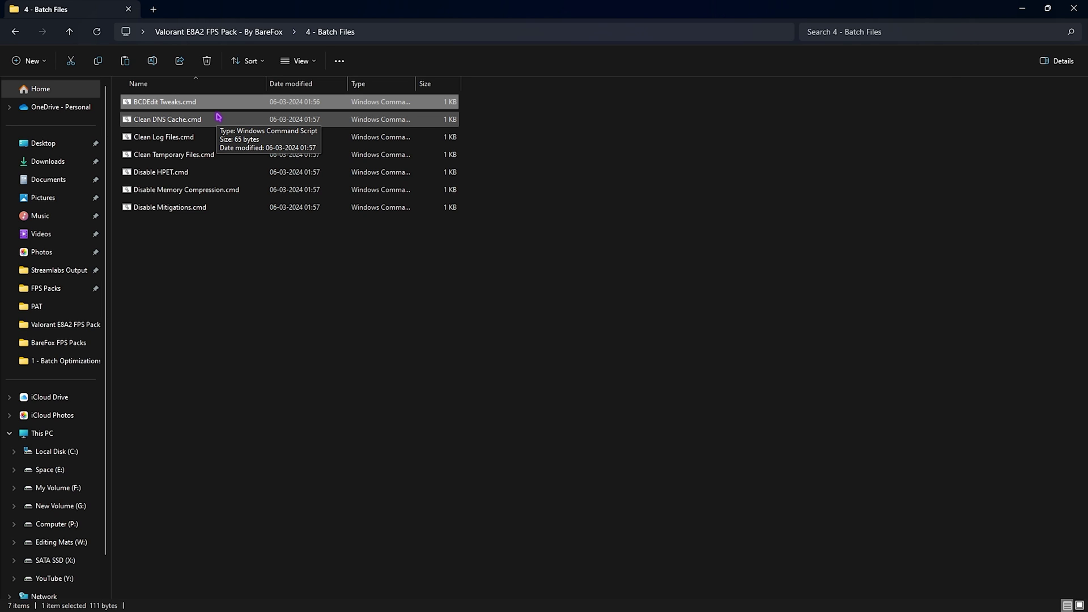
{"action": "right_click", "coordinate": [195, 98]}
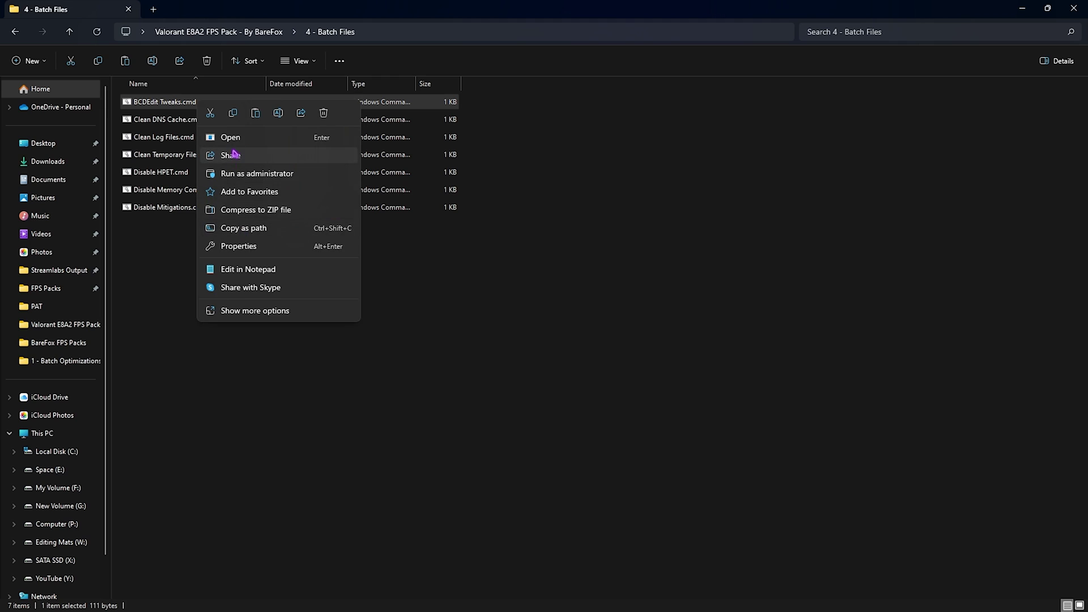
{"action": "left_click", "coordinate": [232, 154]}
{"action": "double_click", "coordinate": [259, 178]}
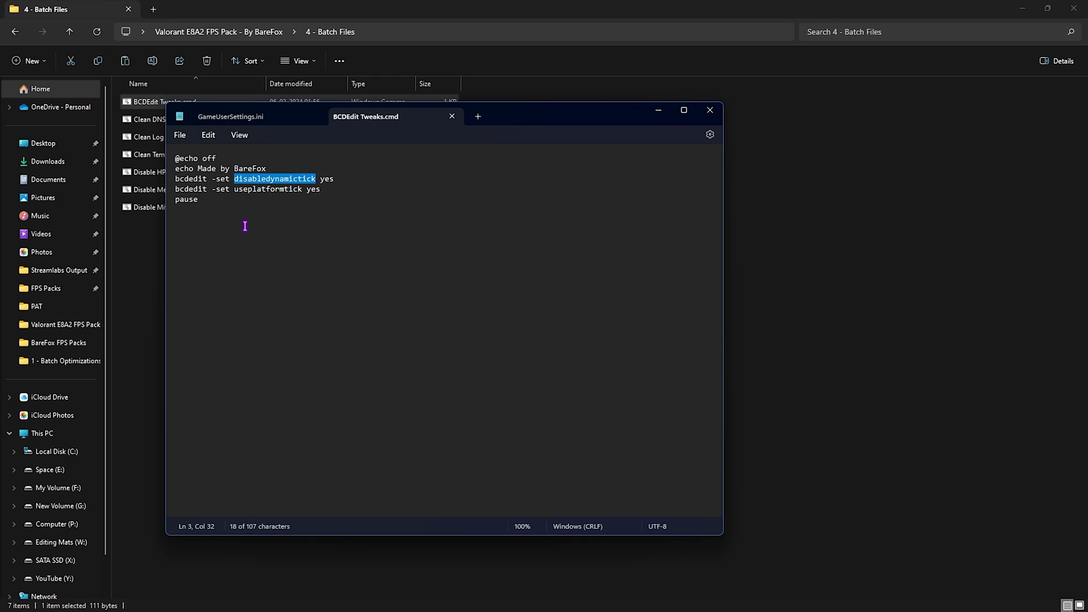
{"action": "double_click", "coordinate": [270, 193]}
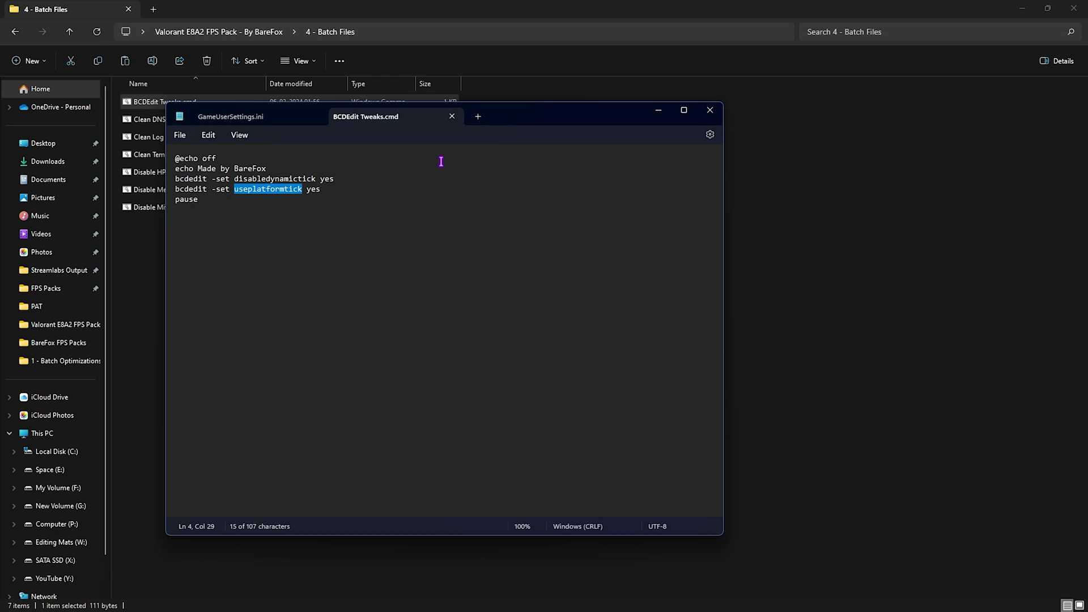
{"action": "left_click", "coordinate": [709, 110]}
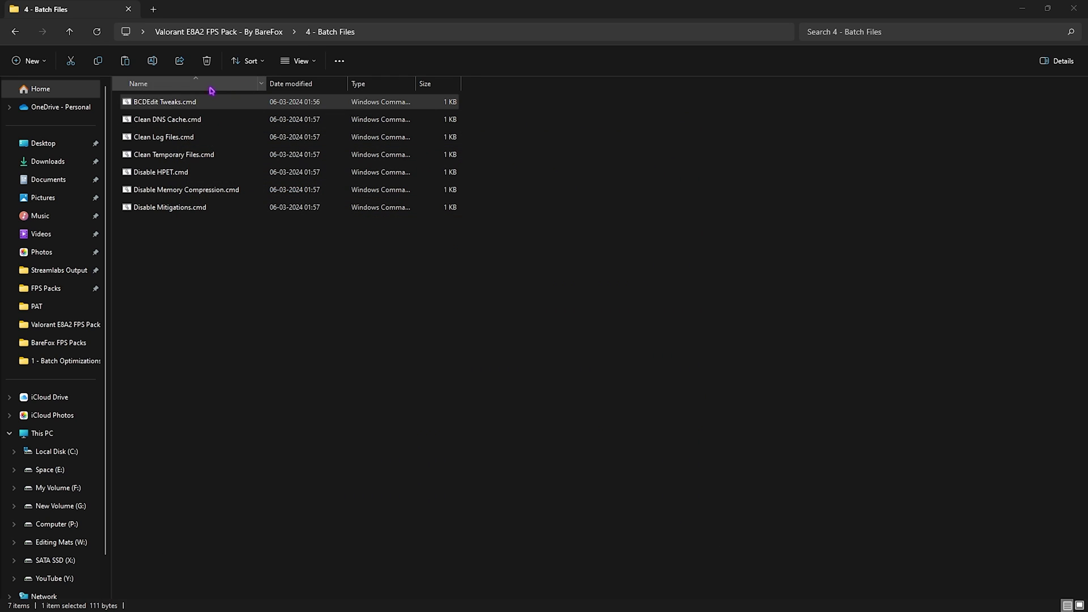
Look over the remaining scripts, from Clean DNS Cache.cmd to Disable Mitigations.cmd.
{"action": "right_click", "coordinate": [205, 102]}
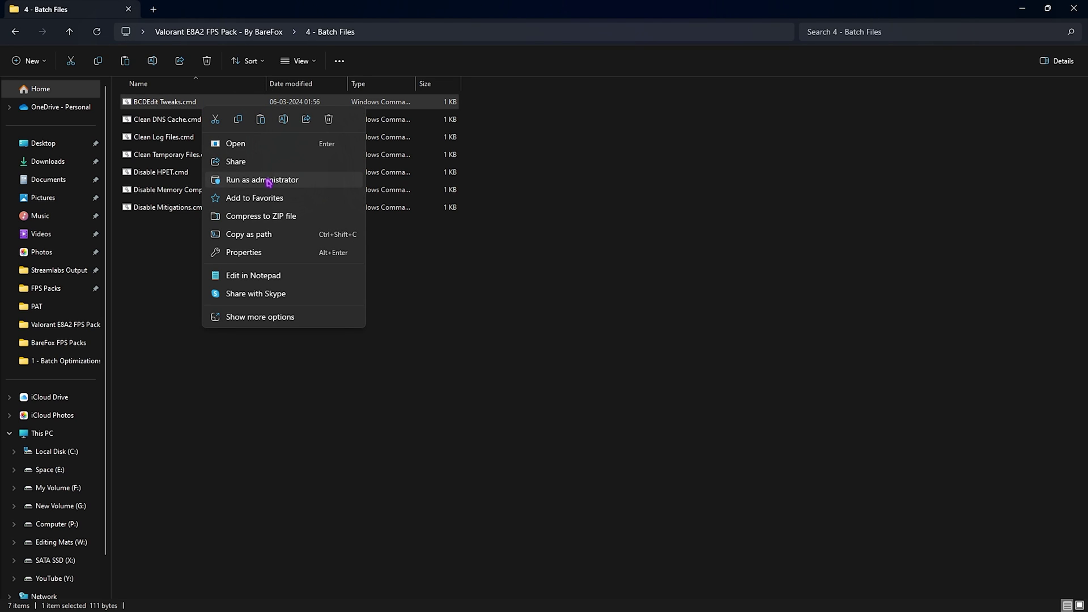
{"action": "left_click", "coordinate": [165, 285]}
{"action": "left_click", "coordinate": [179, 121]}
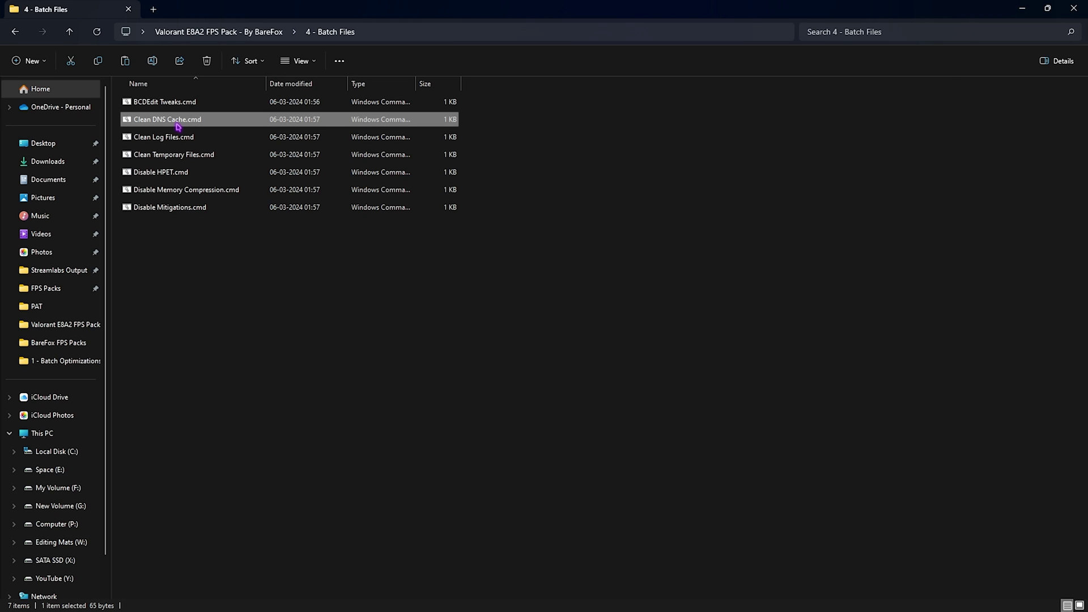
{"action": "left_click", "coordinate": [176, 139]}
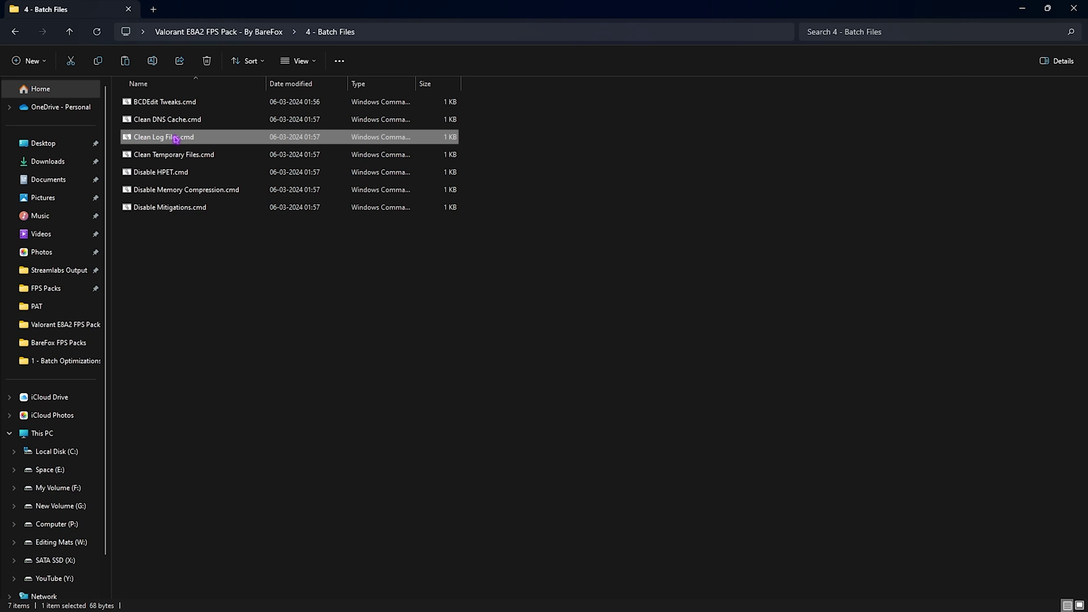
{"action": "left_click", "coordinate": [176, 153]}
{"action": "mouse_move", "coordinate": [513, 157]}
{"action": "left_mouse_down"}
{"action": "mouse_move", "coordinate": [453, 138]}
{"action": "mouse_move", "coordinate": [525, 150]}
{"action": "left_mouse_up"}
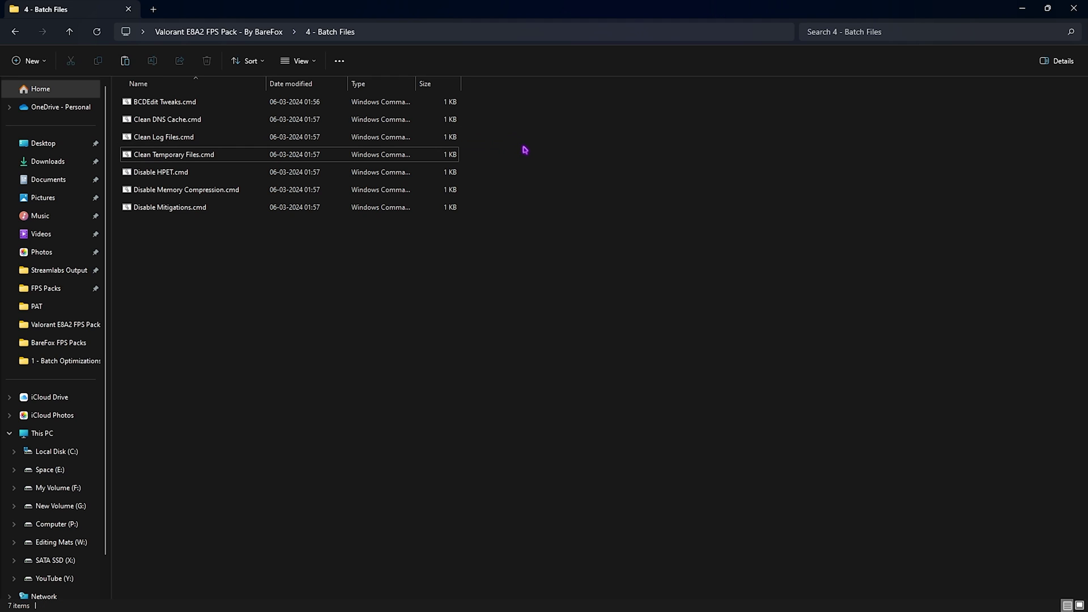
{"action": "left_click", "coordinate": [158, 175]}
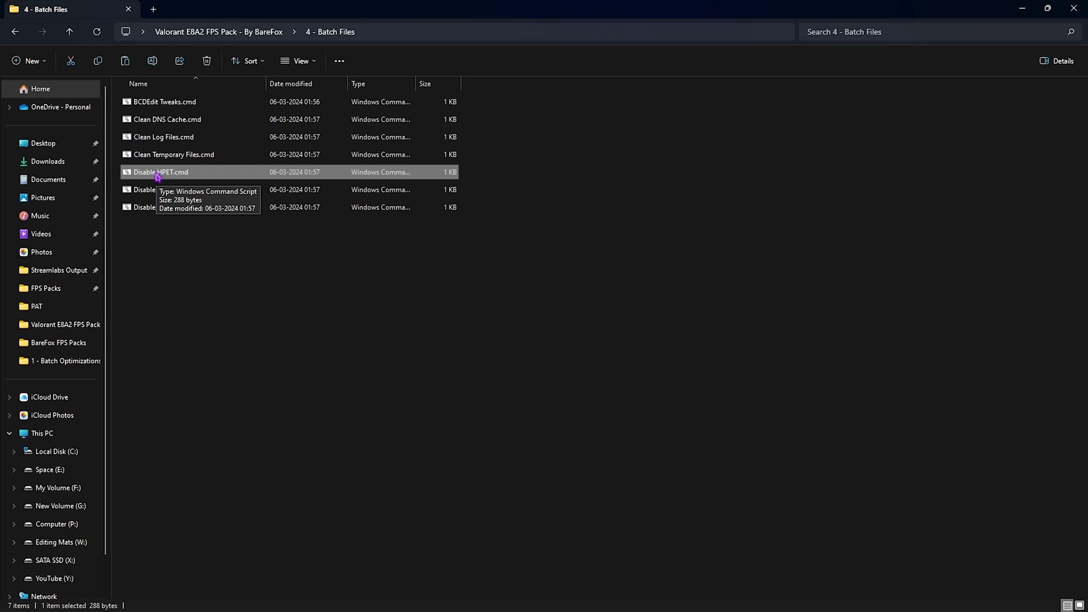
{"action": "left_click", "coordinate": [198, 196]}
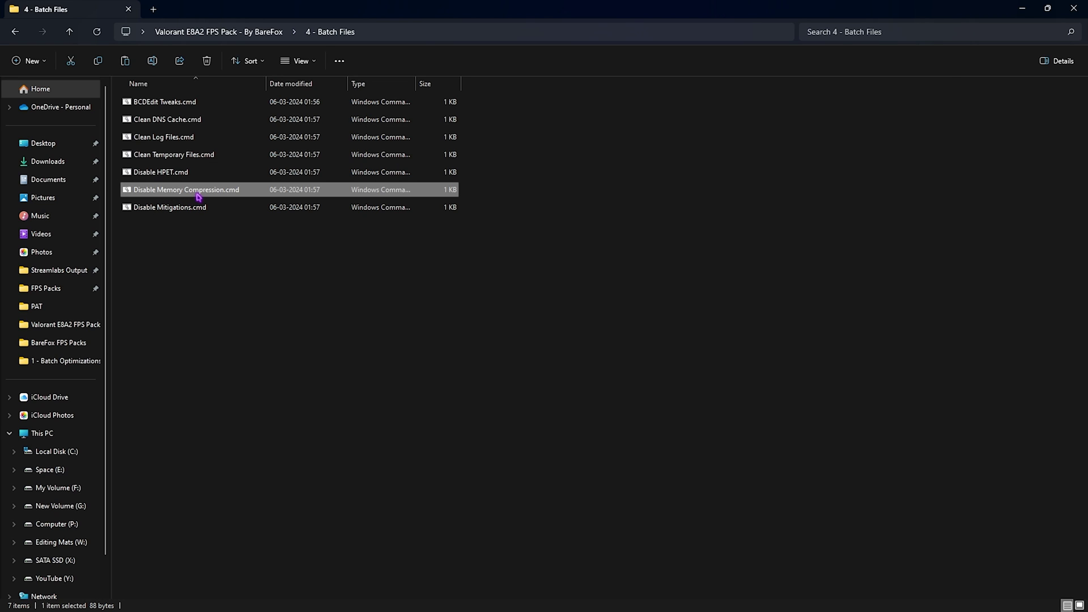
{"action": "left_click", "coordinate": [167, 208]}
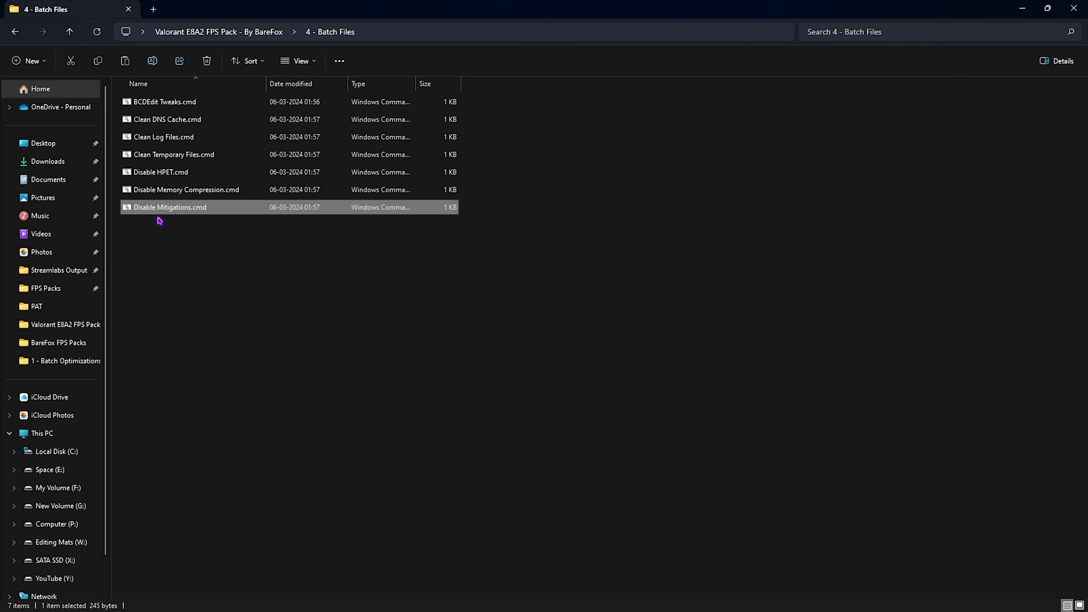
{"action": "key", "text": "alt+Left"}
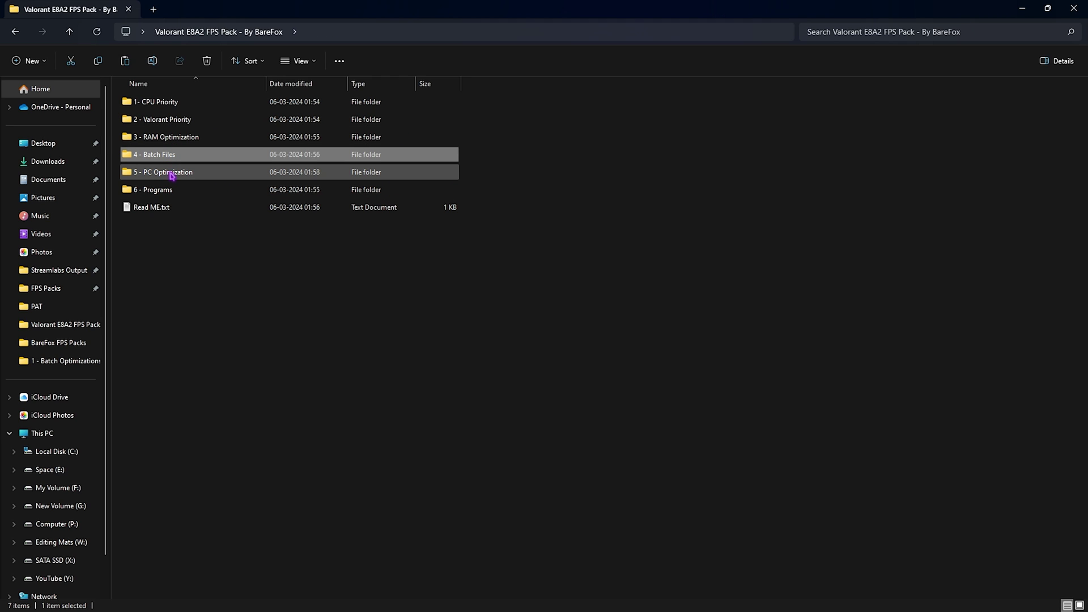
{"action": "double_click", "coordinate": [170, 172]}
{"action": "left_click_drag", "start_coordinate": [187, 267], "coordinate": [184, 117]}
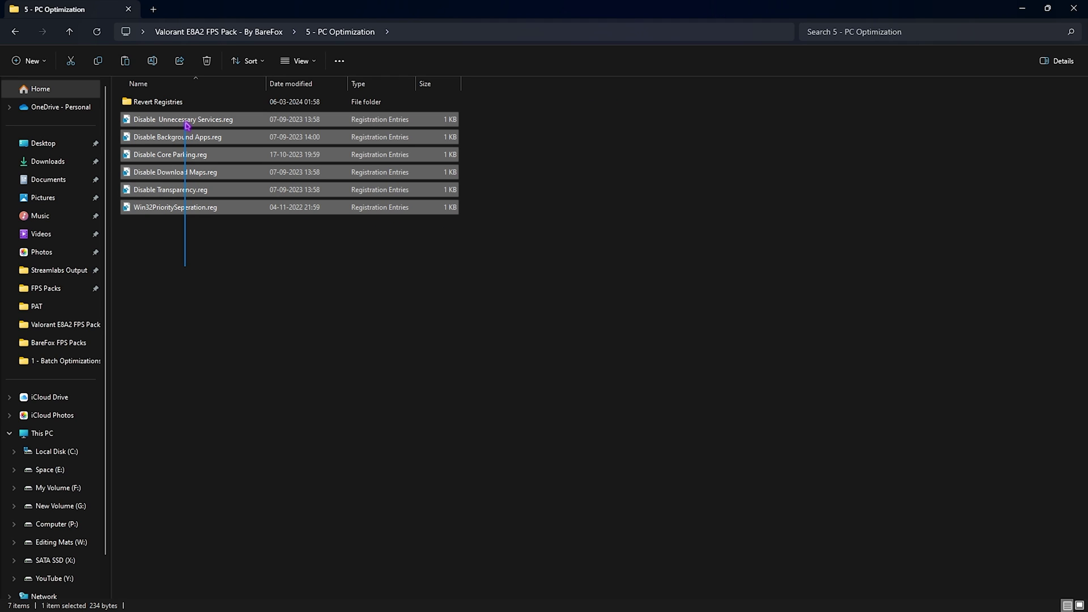
{"action": "left_click", "coordinate": [217, 282]}
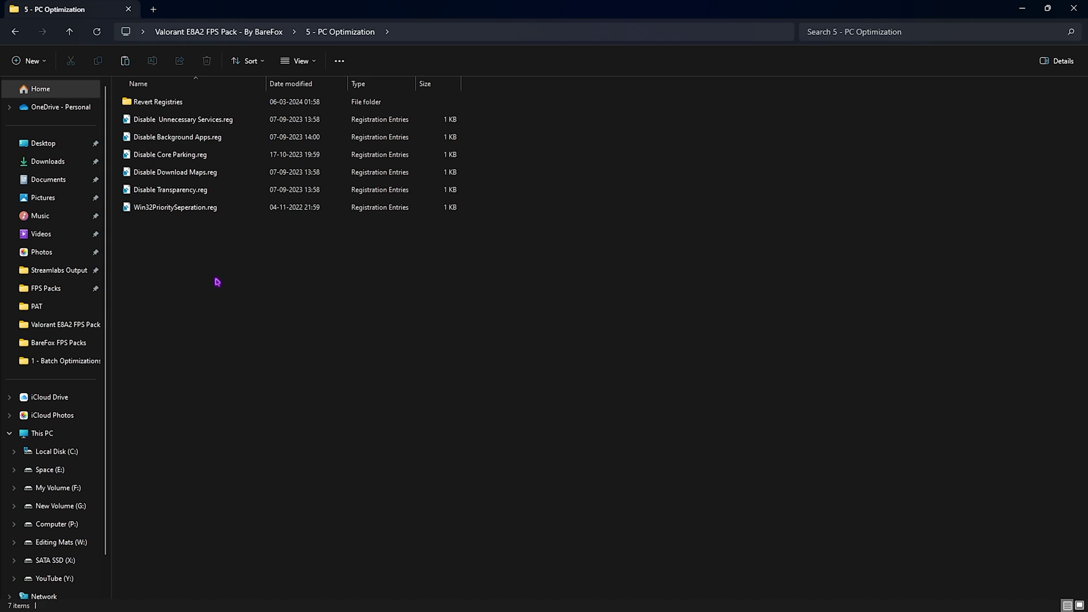
{"action": "left_click", "coordinate": [189, 158]}
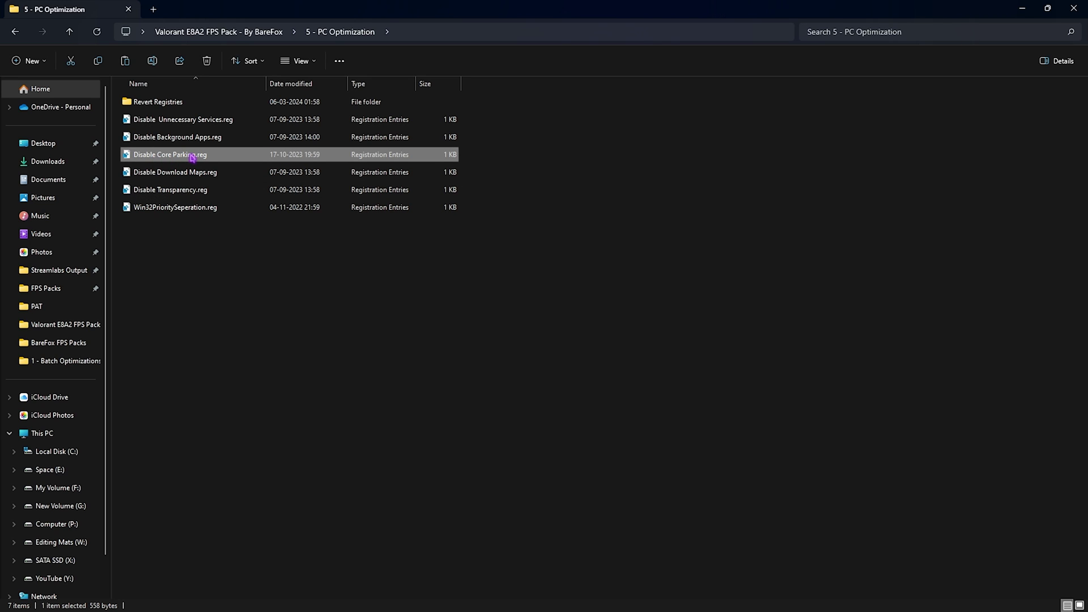
{"action": "left_click", "coordinate": [162, 125]}
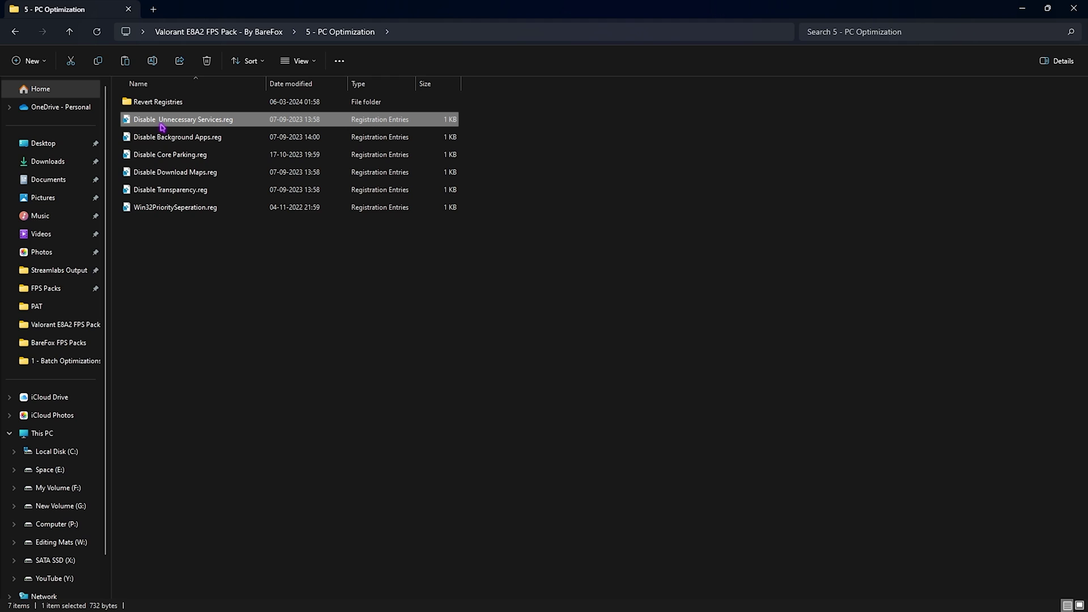
{"action": "left_click", "coordinate": [180, 154]}
{"action": "left_click_drag", "start_coordinate": [203, 278], "coordinate": [181, 121]}
{"action": "left_click", "coordinate": [254, 304]}
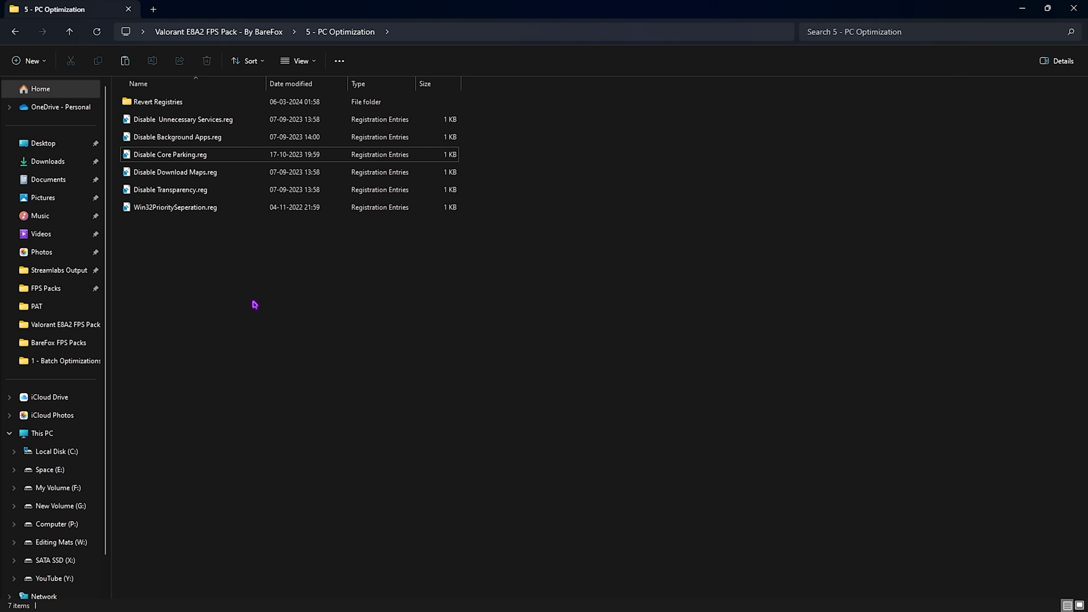
{"action": "double_click", "coordinate": [166, 106]}
{"action": "left_click_drag", "start_coordinate": [218, 236], "coordinate": [202, 102]}
{"action": "left_click", "coordinate": [274, 285]}
{"action": "key", "text": "alt+Left"}
{"action": "key", "text": "alt+Left"}
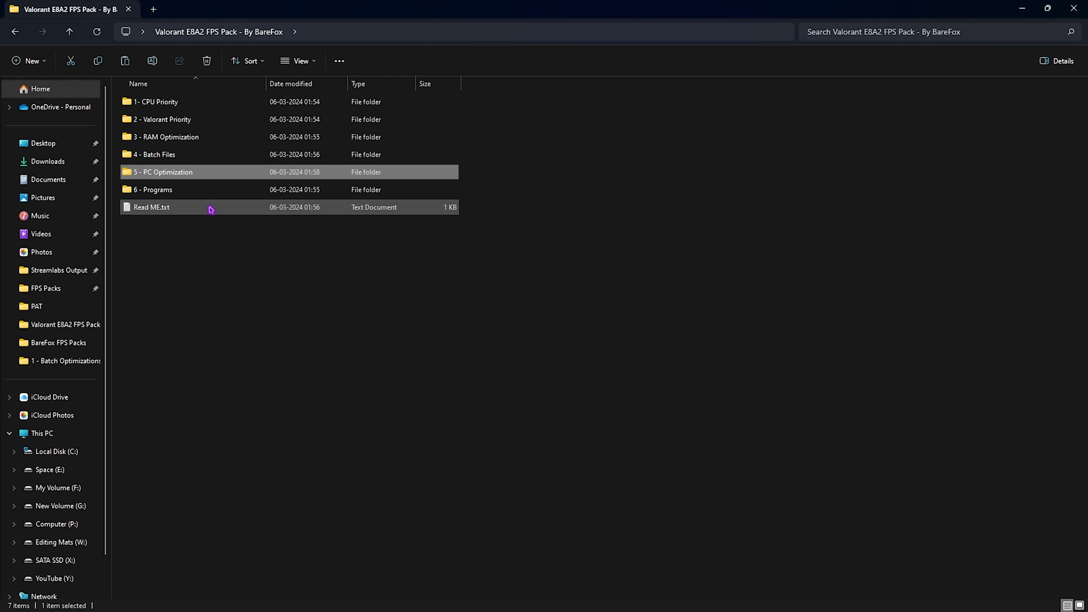
In 6 - Programs, run Clean Temporary Files.bat as administrator, then select Unpark CPU.exe.
{"action": "double_click", "coordinate": [176, 192]}
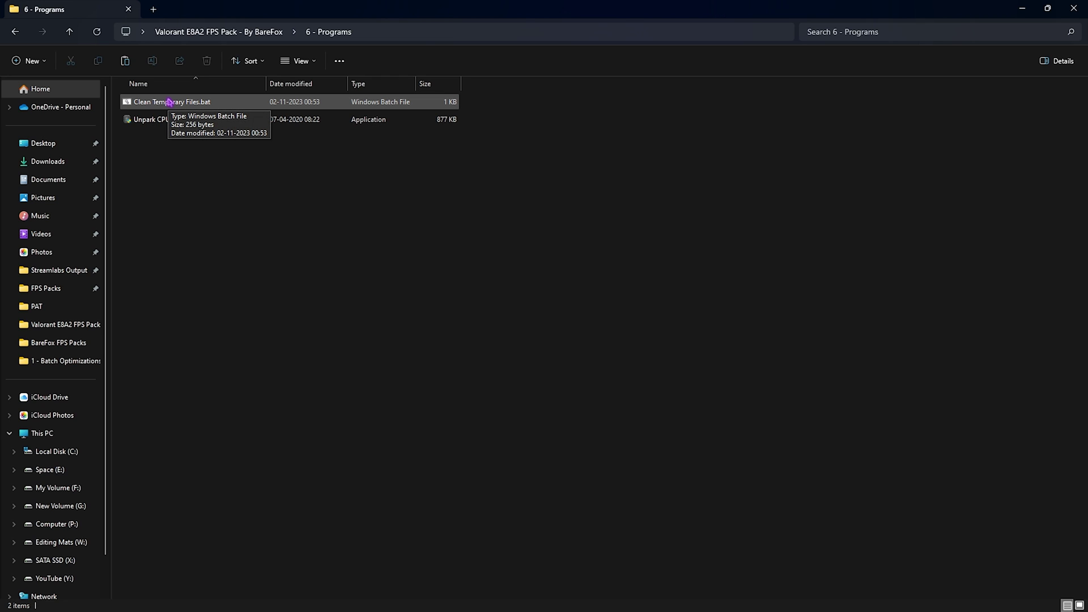
{"action": "right_click", "coordinate": [169, 102]}
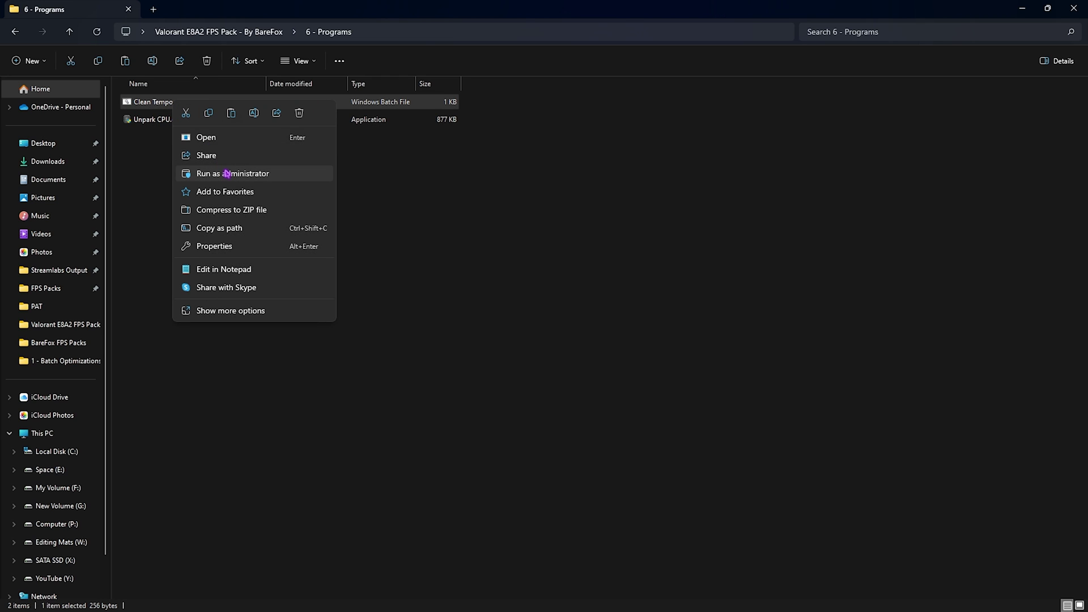
{"action": "left_click", "coordinate": [226, 174]}
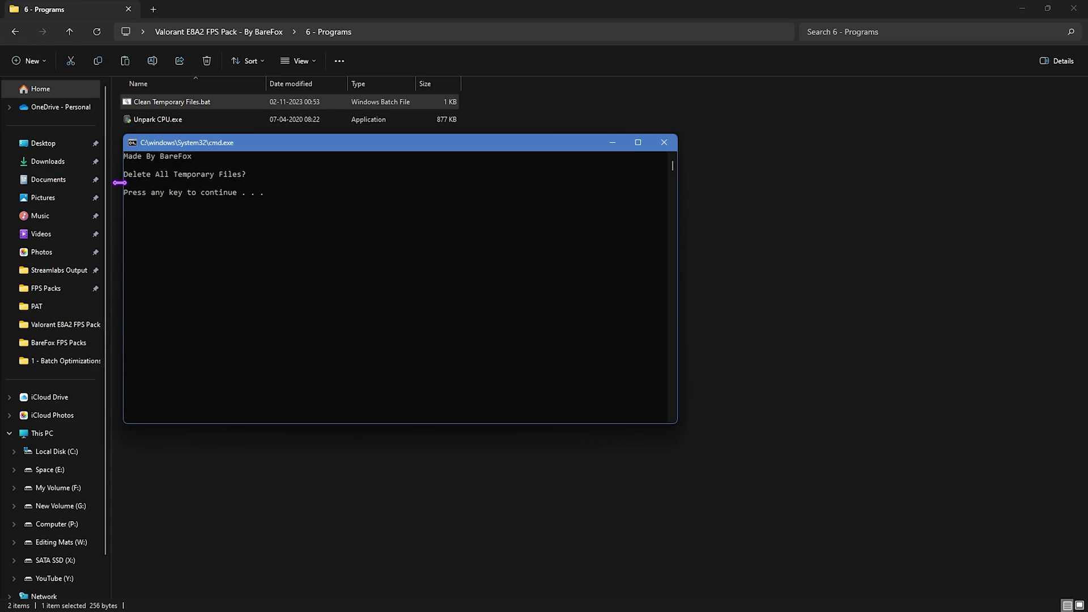
{"action": "key", "text": "Return"}
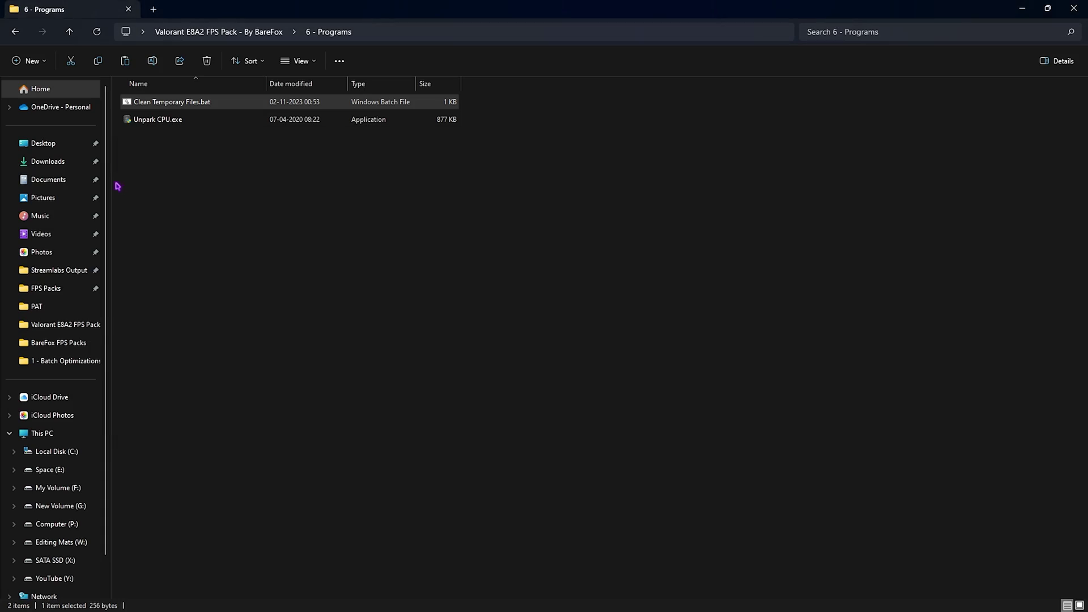
{"action": "left_click", "coordinate": [156, 122]}
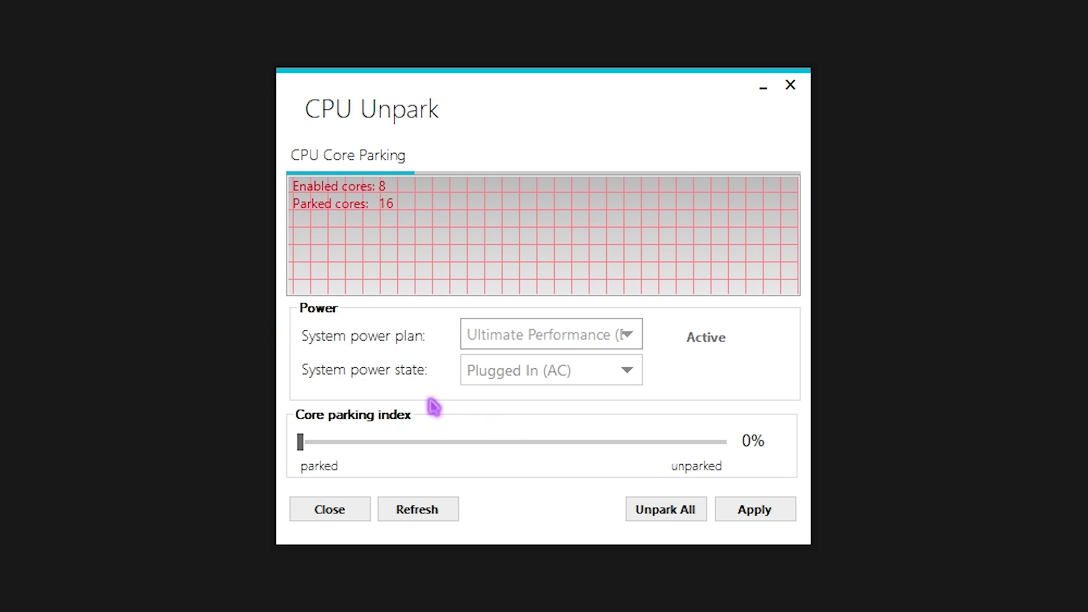
Make High performance the active power plan in CPU Unpark.
{"action": "left_click_drag", "start_coordinate": [304, 443], "coordinate": [741, 451]}
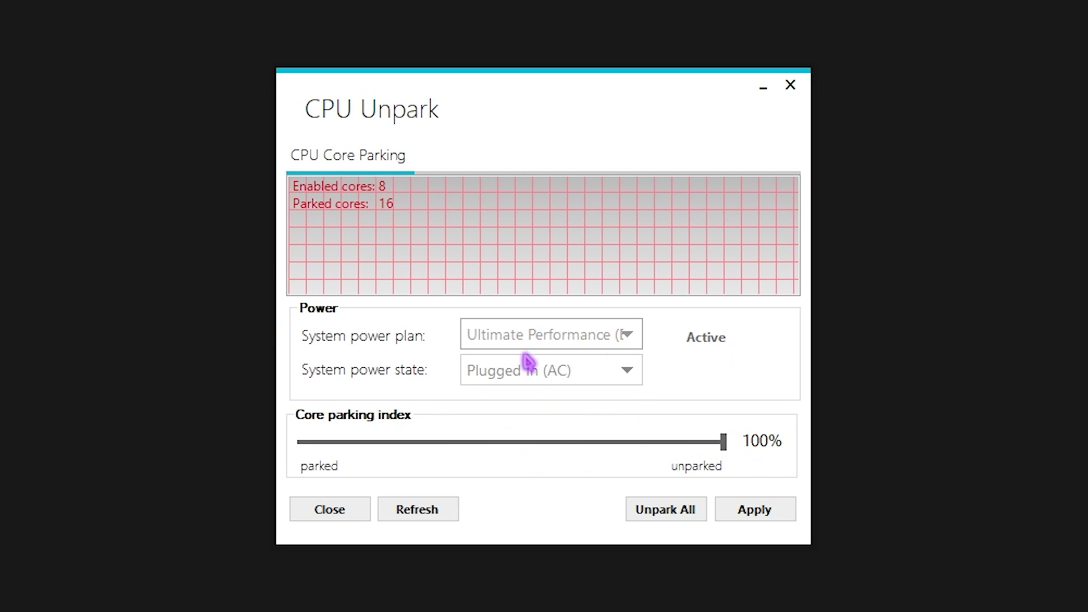
{"action": "left_click", "coordinate": [548, 339]}
{"action": "left_click", "coordinate": [524, 389]}
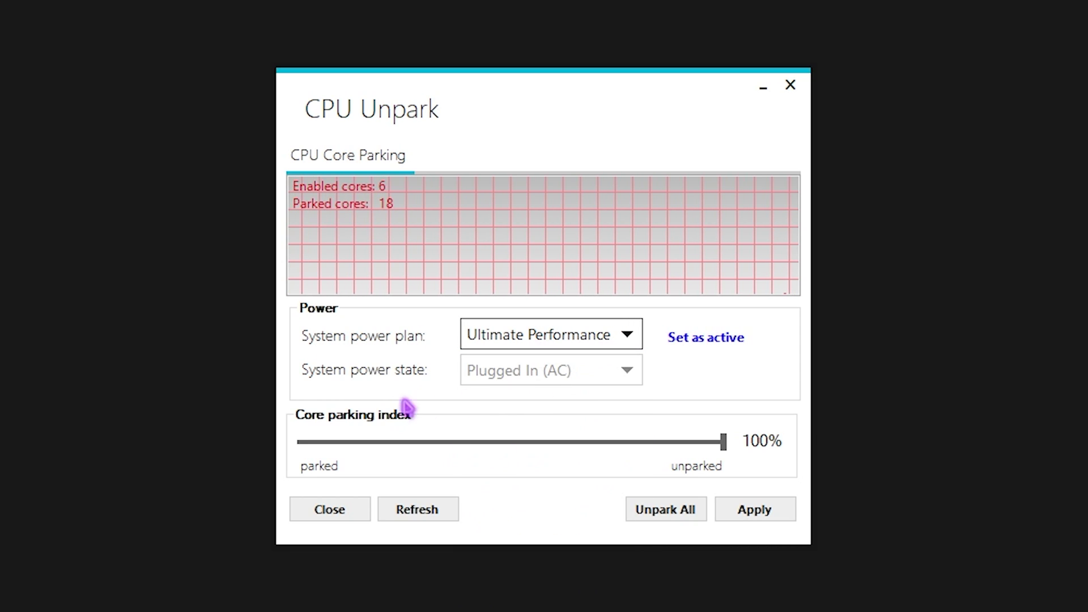
{"action": "left_click", "coordinate": [547, 340]}
{"action": "left_click", "coordinate": [538, 533]}
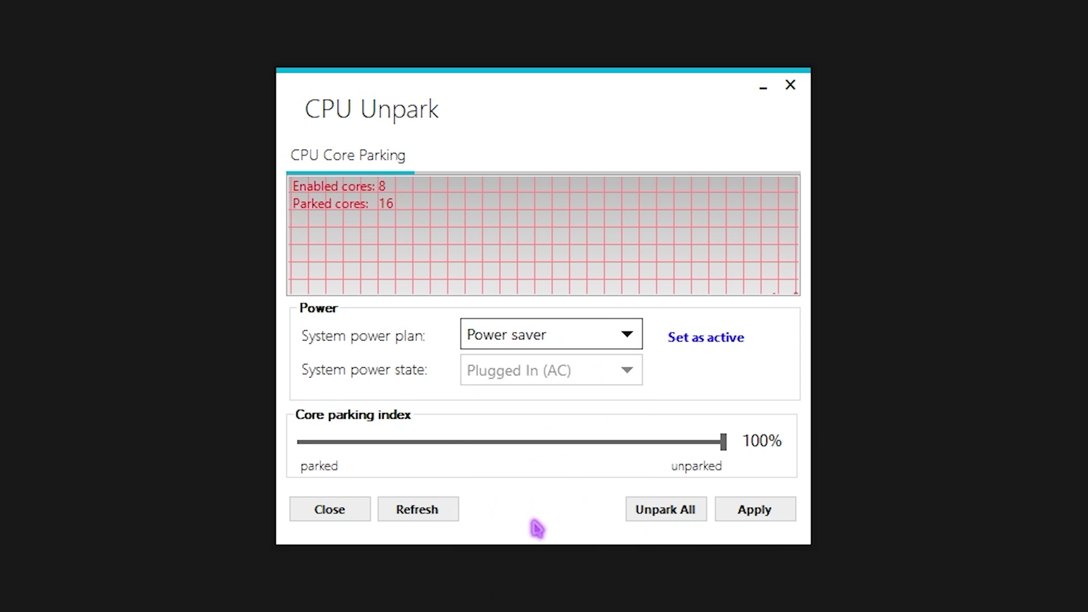
{"action": "left_click", "coordinate": [537, 337]}
{"action": "left_click", "coordinate": [546, 515]}
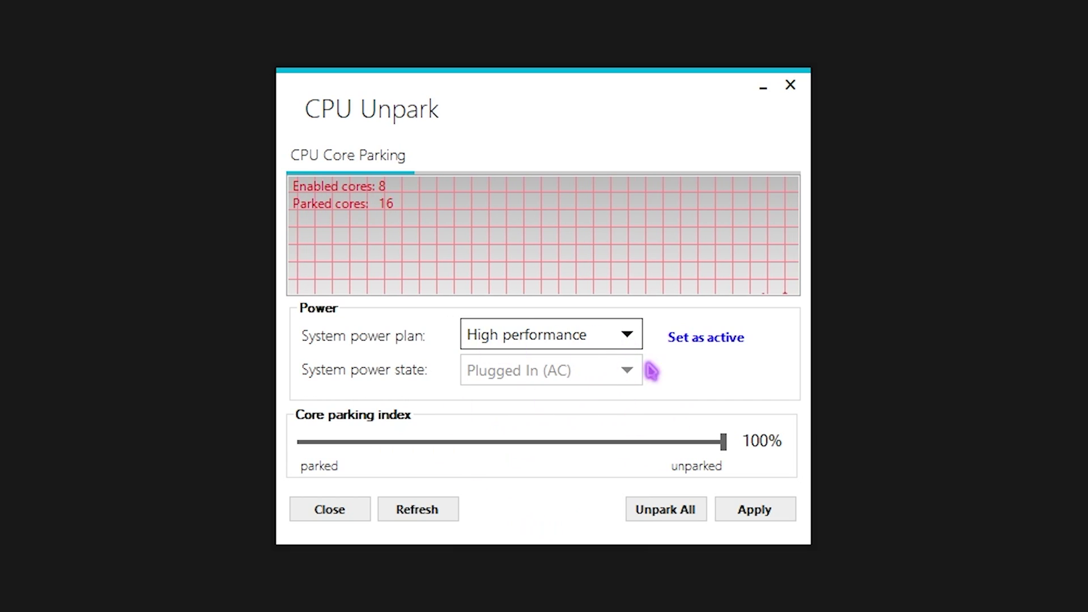
{"action": "left_click", "coordinate": [692, 341]}
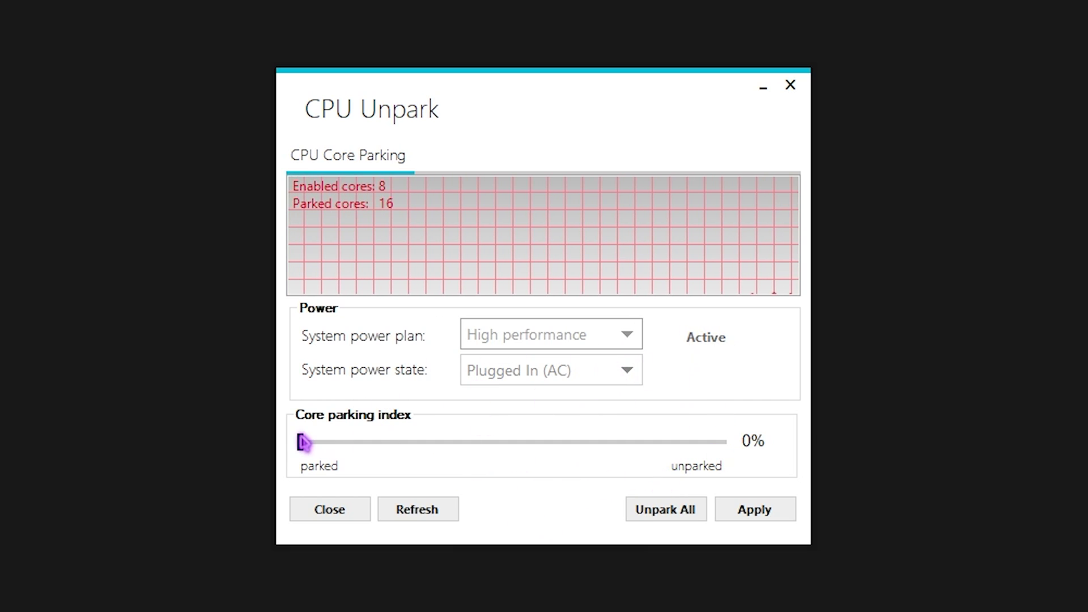
Set the core parking index to 100% and apply, unparking all 24 cores.
{"action": "left_click_drag", "start_coordinate": [302, 442], "coordinate": [724, 442]}
{"action": "left_click", "coordinate": [746, 514]}
{"action": "left_click", "coordinate": [717, 367]}
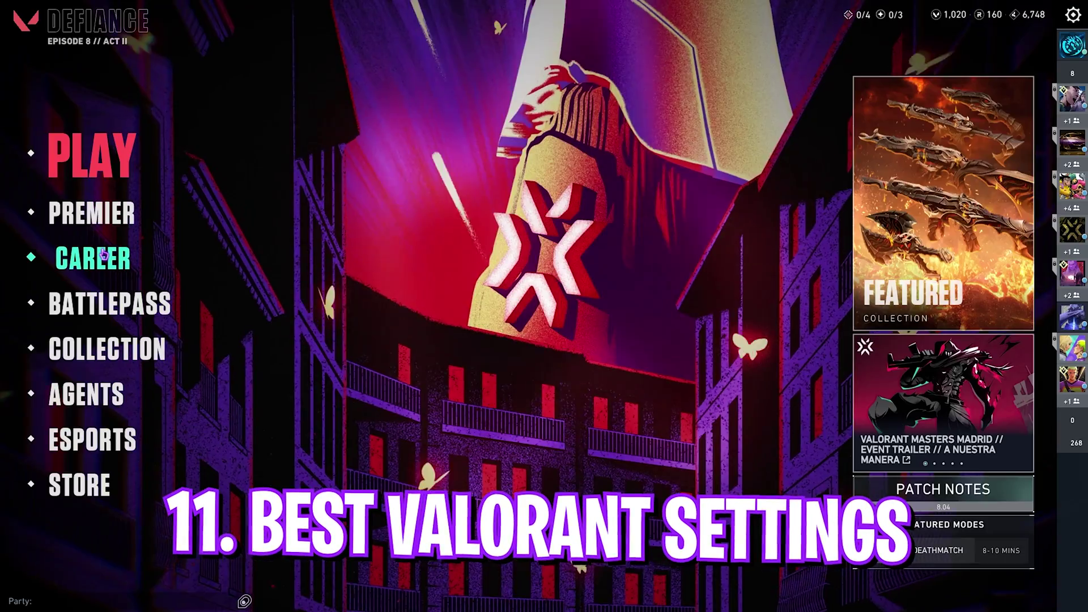
Open VALORANT's video settings and keep the resolution at 1920 x 1080.
{"action": "key", "text": "Escape"}
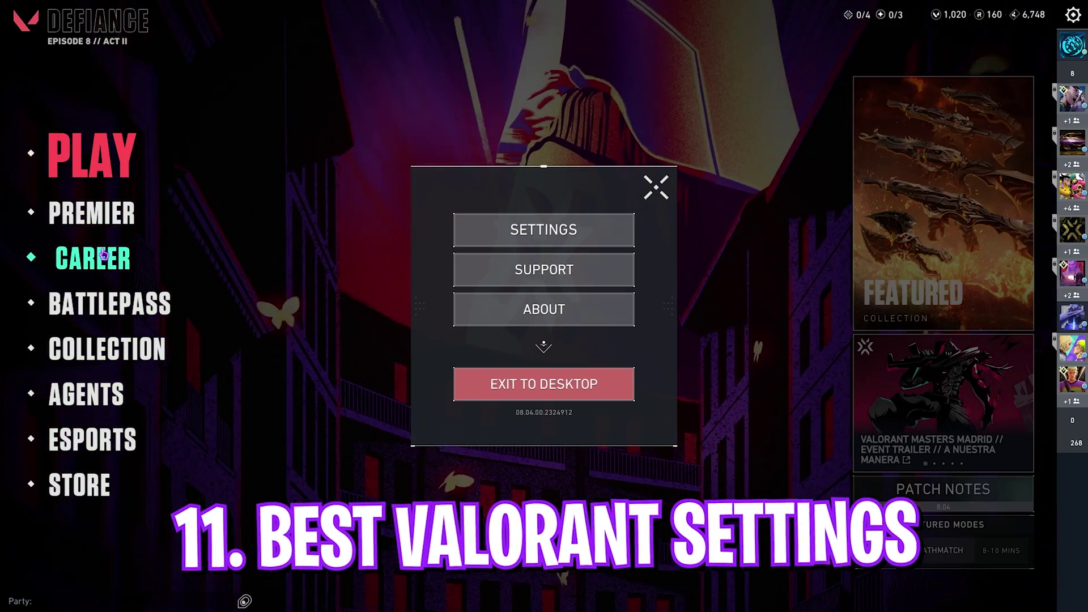
{"action": "left_click", "coordinate": [558, 235]}
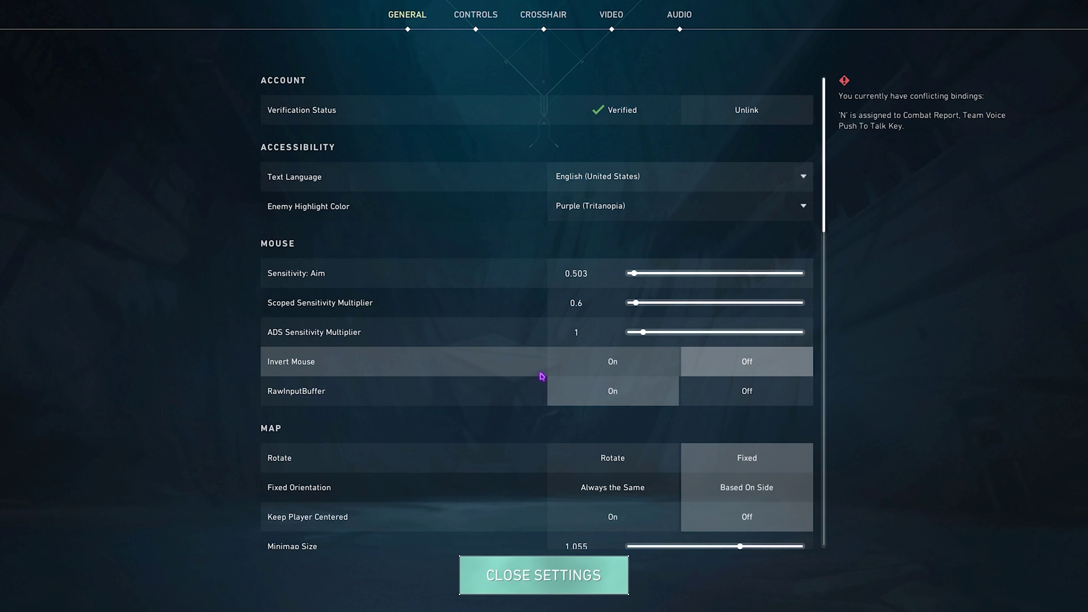
{"action": "left_click", "coordinate": [617, 29]}
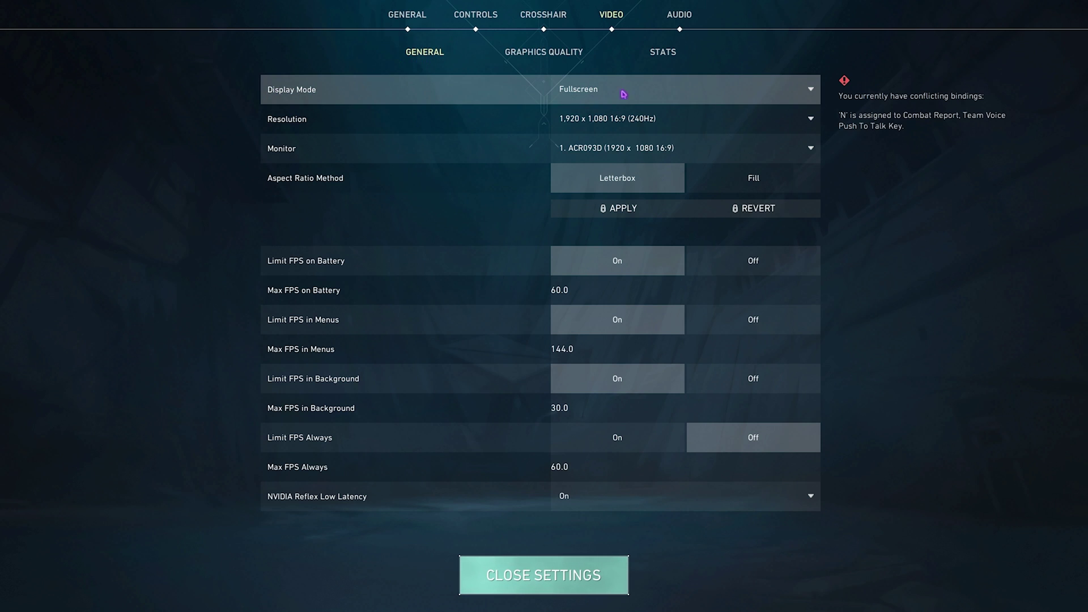
{"action": "left_click", "coordinate": [605, 122]}
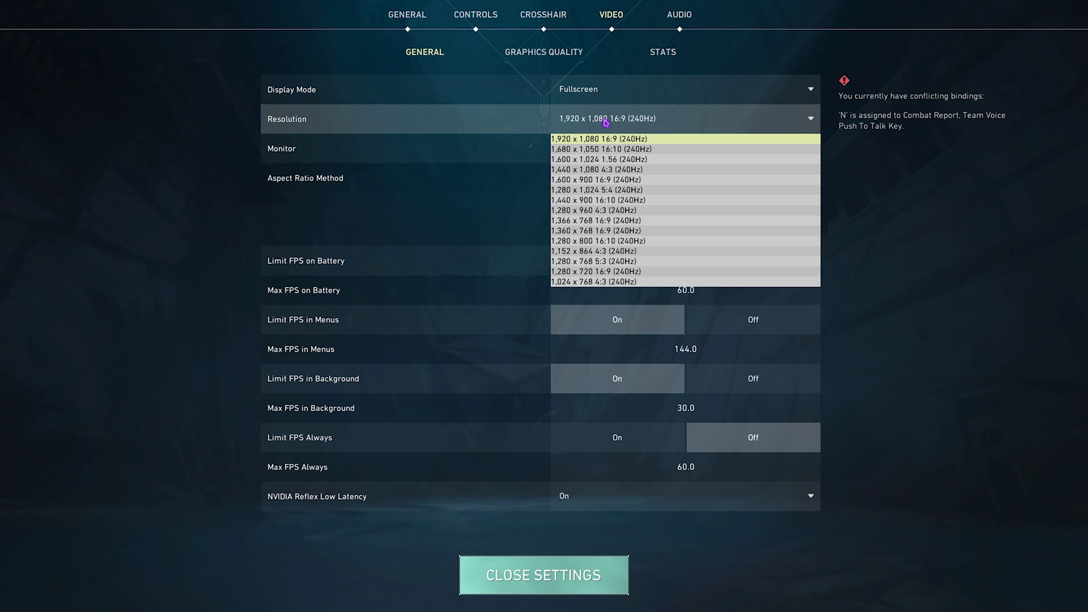
{"action": "left_click", "coordinate": [644, 142]}
Set NVIDIA Reflex Low Latency to On + Boost, then show the graphics quality options.
{"action": "mouse_move", "coordinate": [298, 502]}
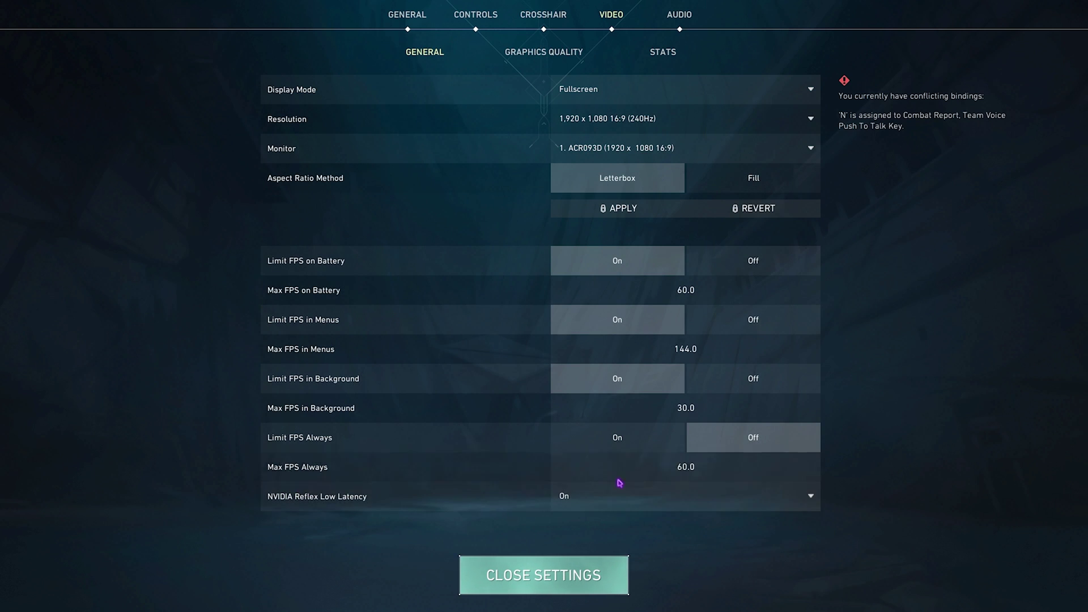
{"action": "left_click", "coordinate": [610, 507]}
{"action": "left_click", "coordinate": [607, 535]}
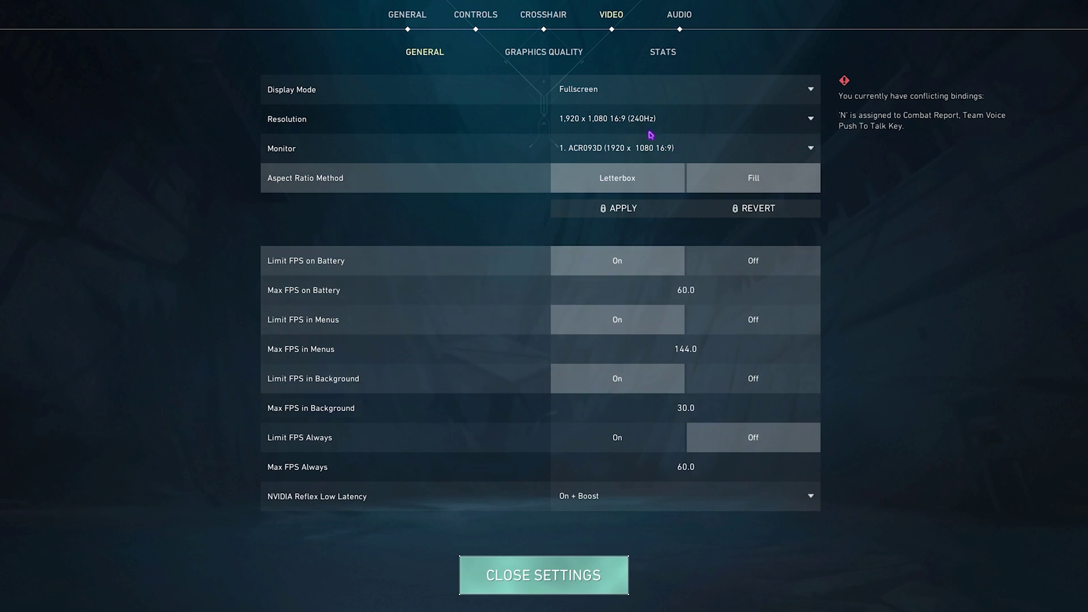
{"action": "left_click", "coordinate": [556, 56]}
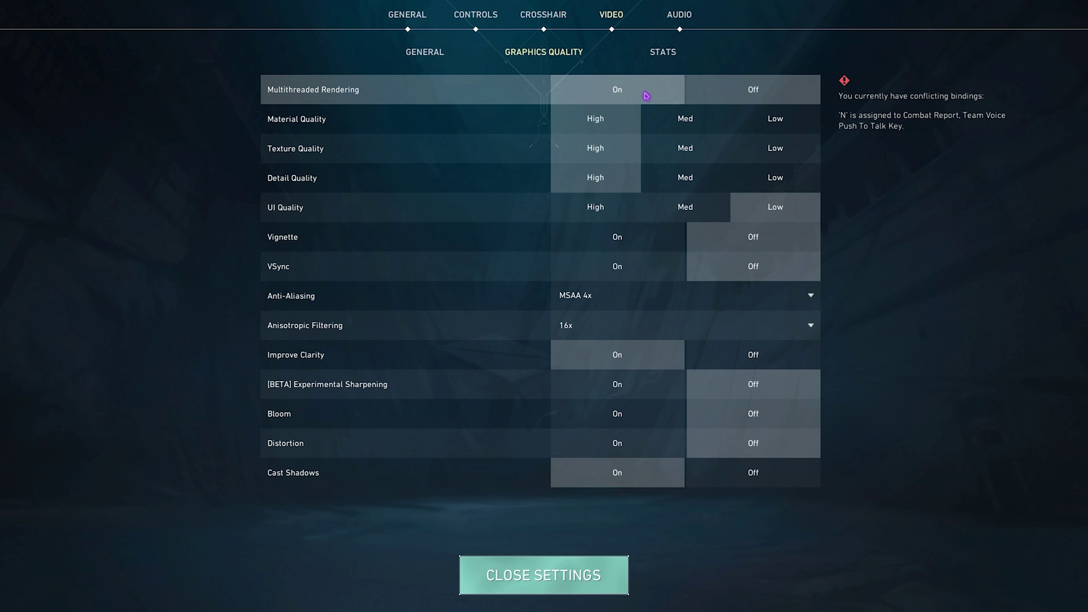
Set Material, Texture and Detail Quality to Low.
{"action": "left_click", "coordinate": [775, 118]}
{"action": "left_click", "coordinate": [787, 150]}
{"action": "left_click", "coordinate": [775, 178]}
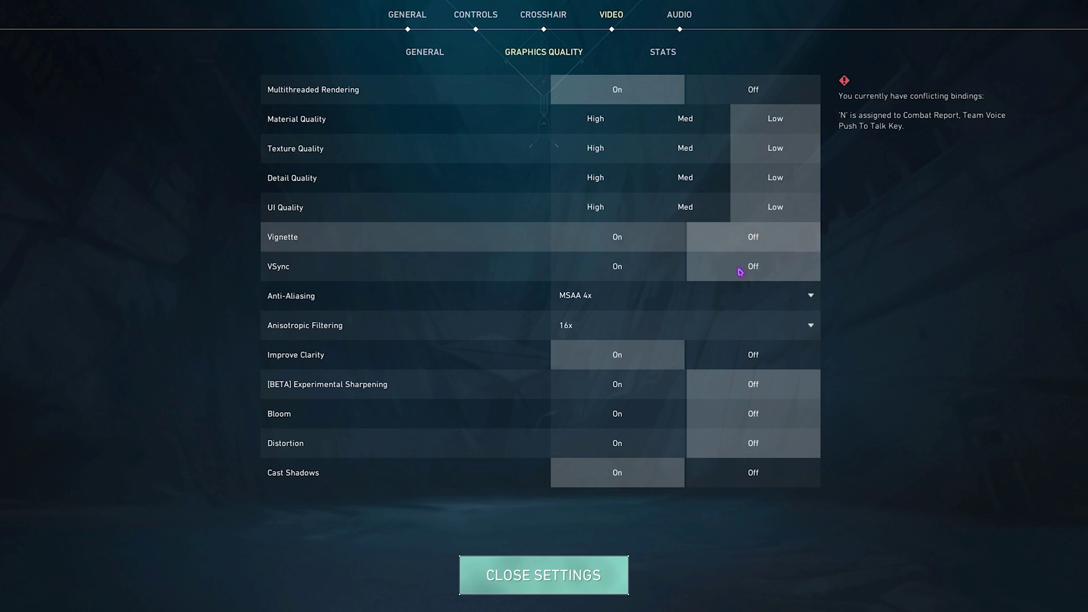
Set anti-aliasing to None and anisotropic filtering to 2x, and turn off Improve Clarity.
{"action": "left_click", "coordinate": [596, 294]}
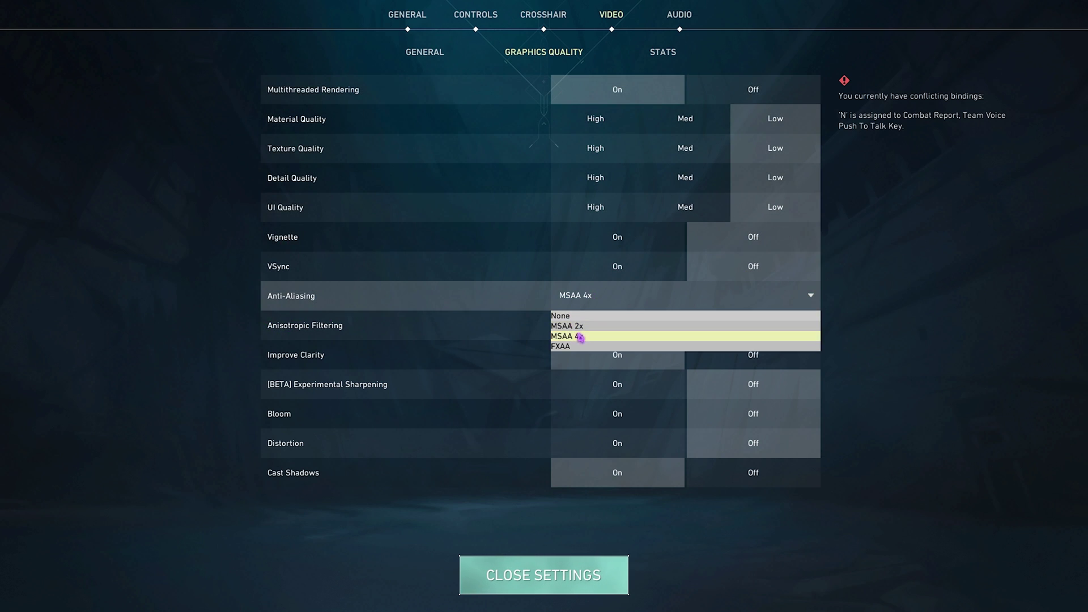
{"action": "left_click", "coordinate": [594, 326]}
{"action": "left_click", "coordinate": [587, 299]}
{"action": "left_click", "coordinate": [565, 317]}
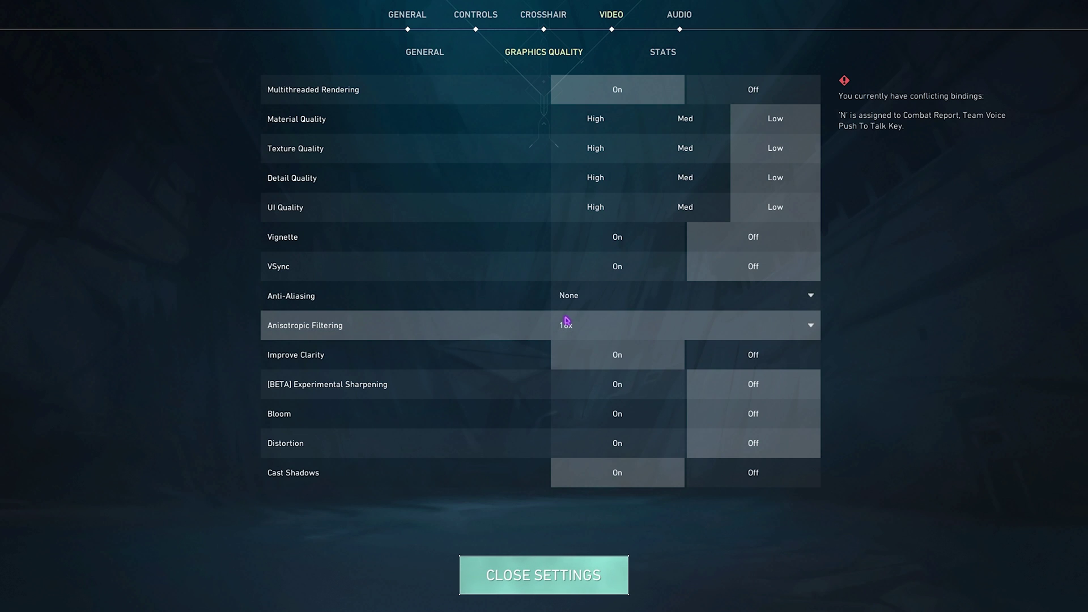
{"action": "left_click", "coordinate": [565, 321]}
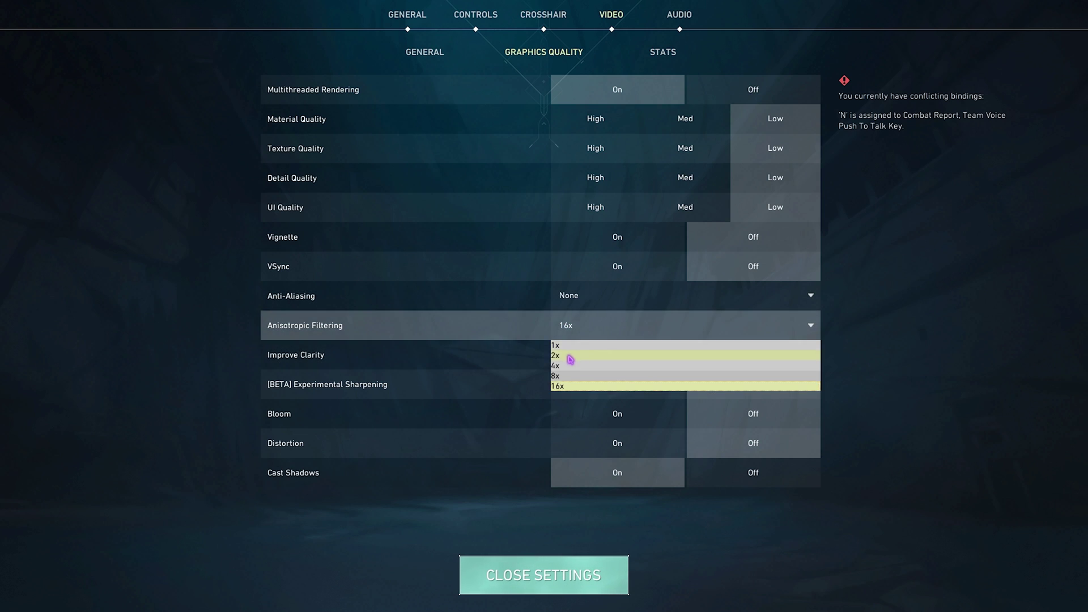
{"action": "left_click", "coordinate": [566, 357]}
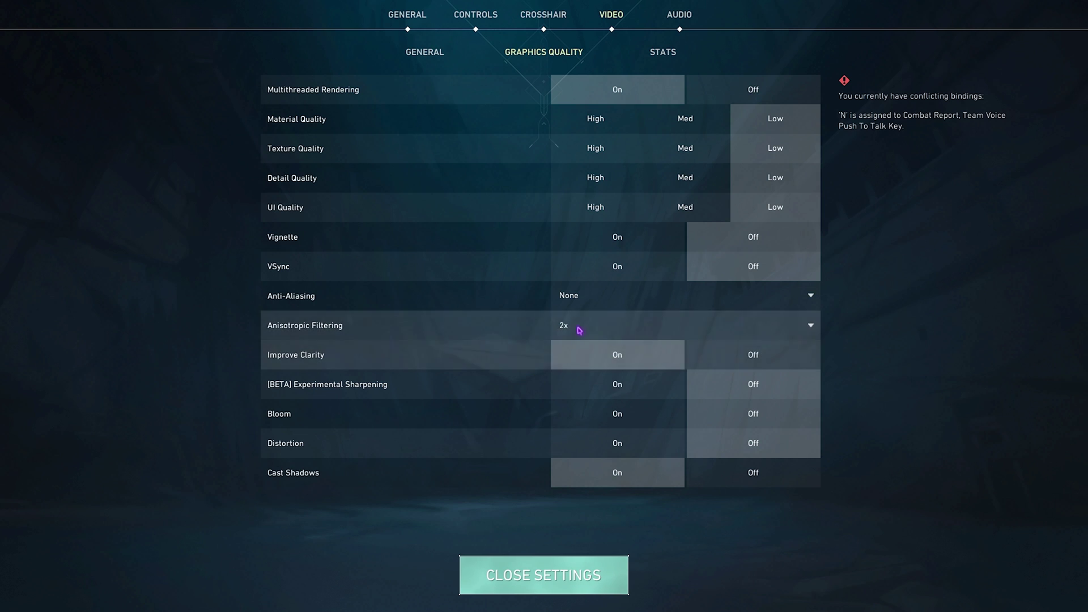
{"action": "left_click", "coordinate": [744, 360]}
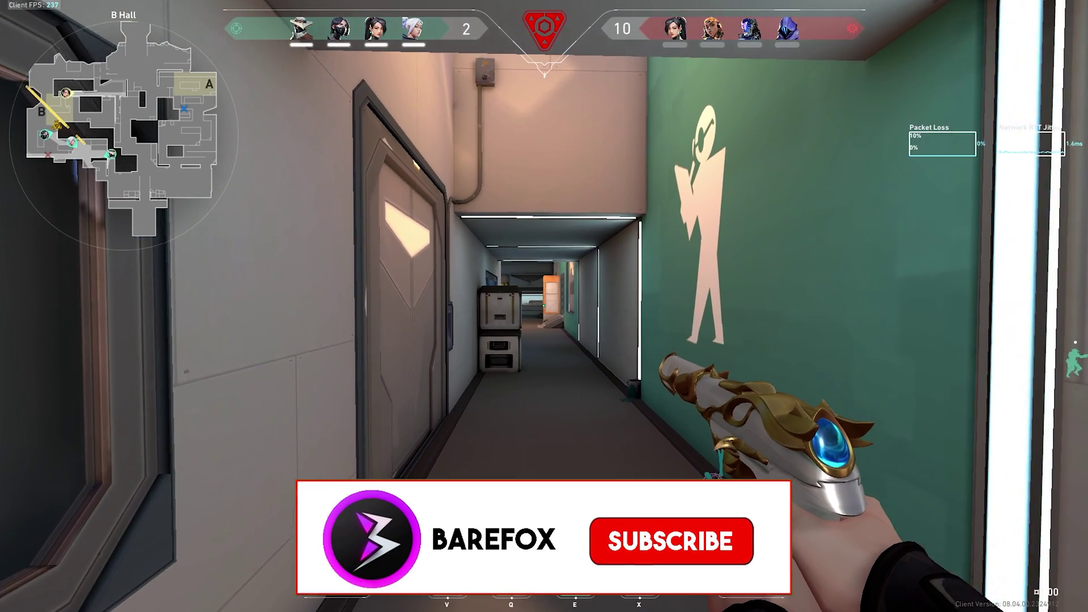
Walk down B Hall, shoot the approaching enemy, and continue toward the B Site doorway.
{"action": "key", "text": "w"}
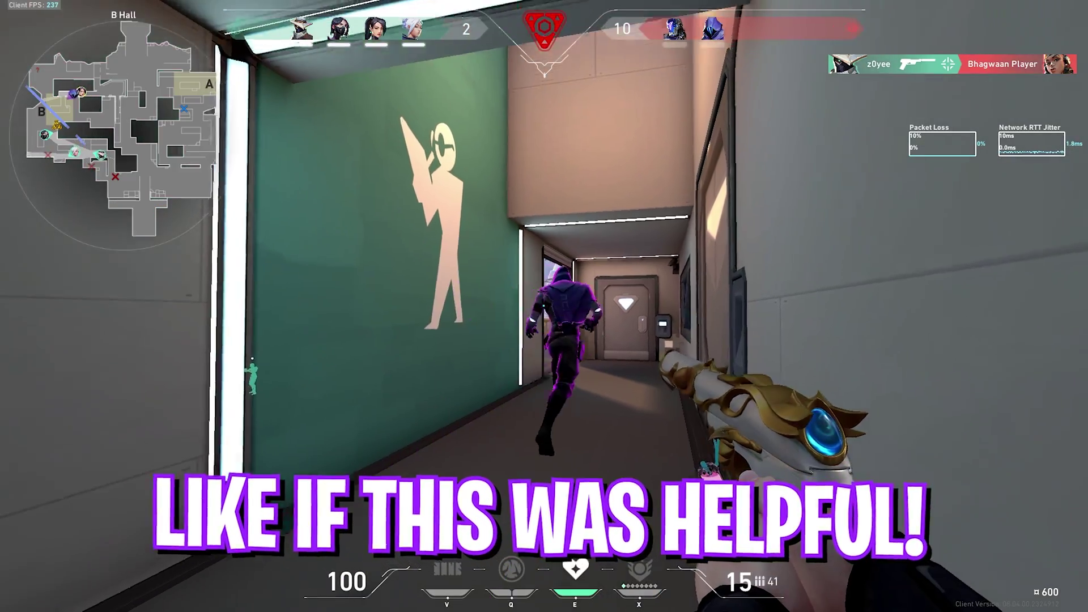
{"action": "left_click", "coordinate": [544, 306]}
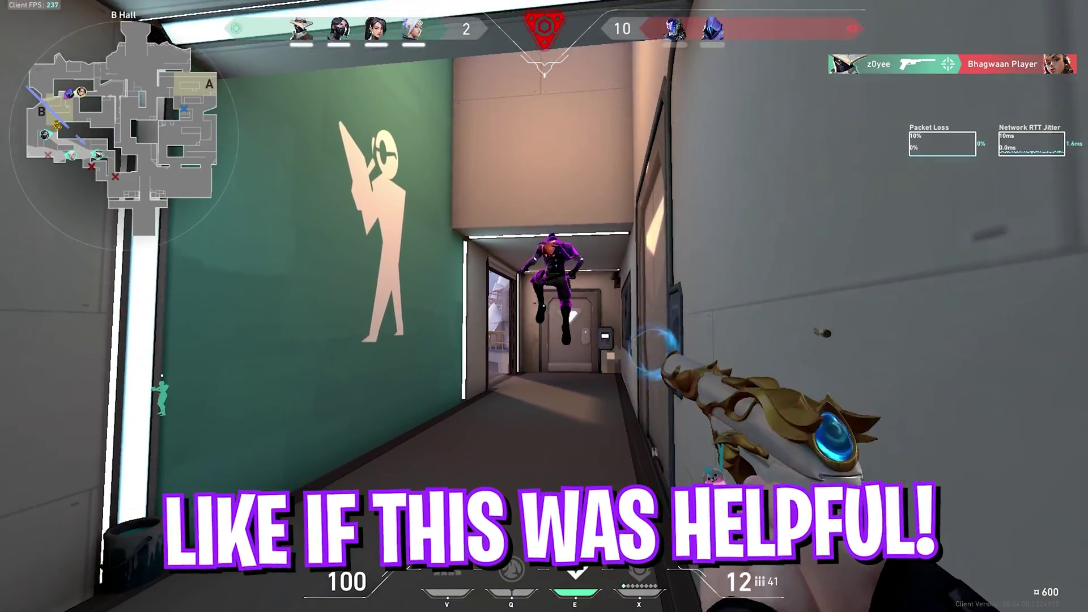
{"action": "left_click", "coordinate": [544, 306]}
{"action": "key", "text": "w"}
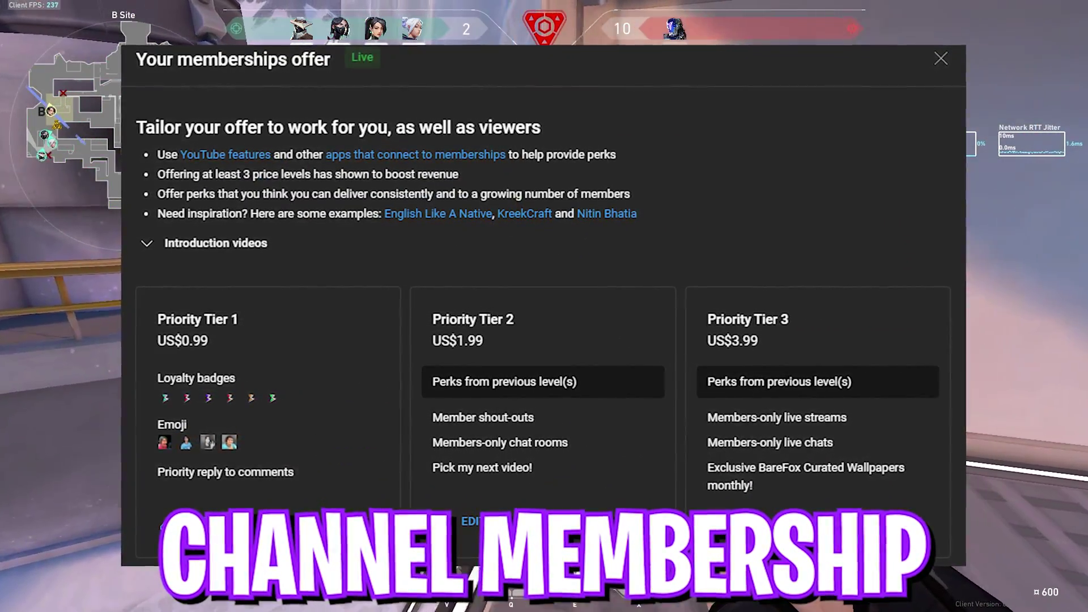
{"action": "key", "text": "w"}
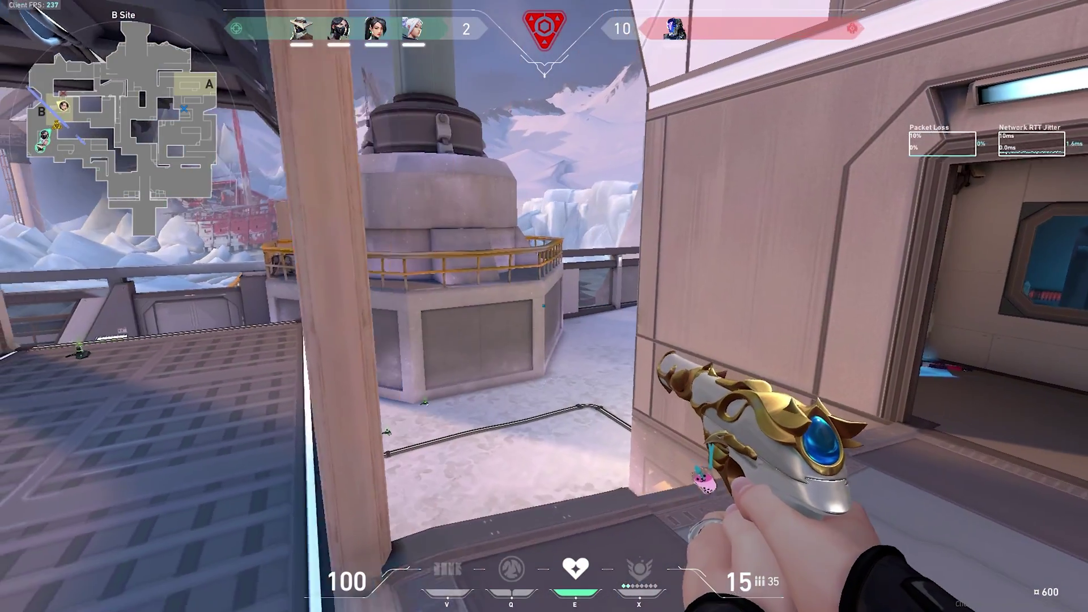